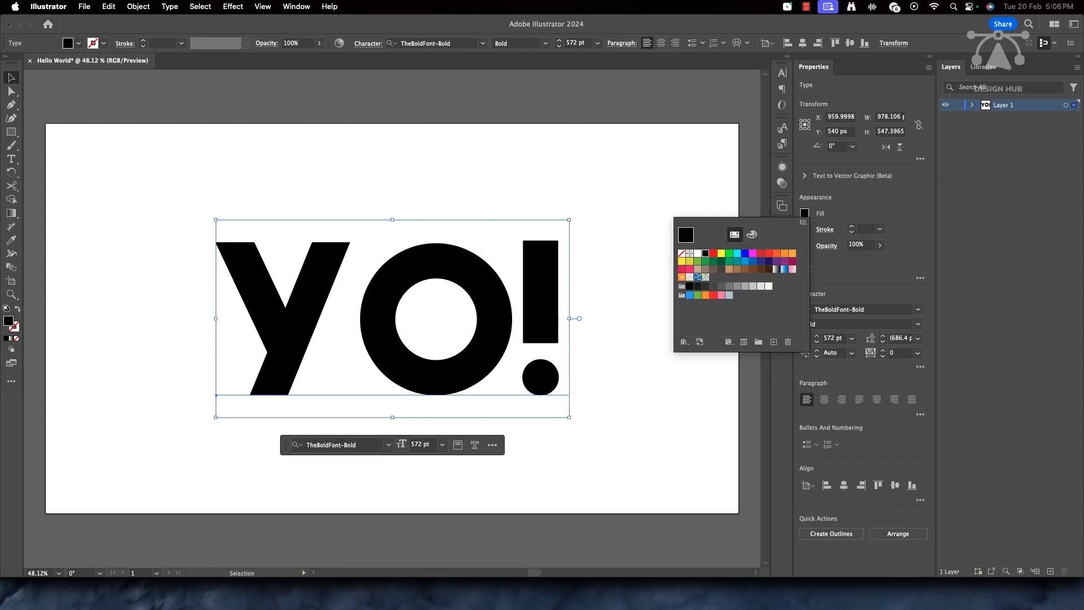
# Step: Fill the YO! text with a dark grey swatch
pyautogui.click(705, 286)
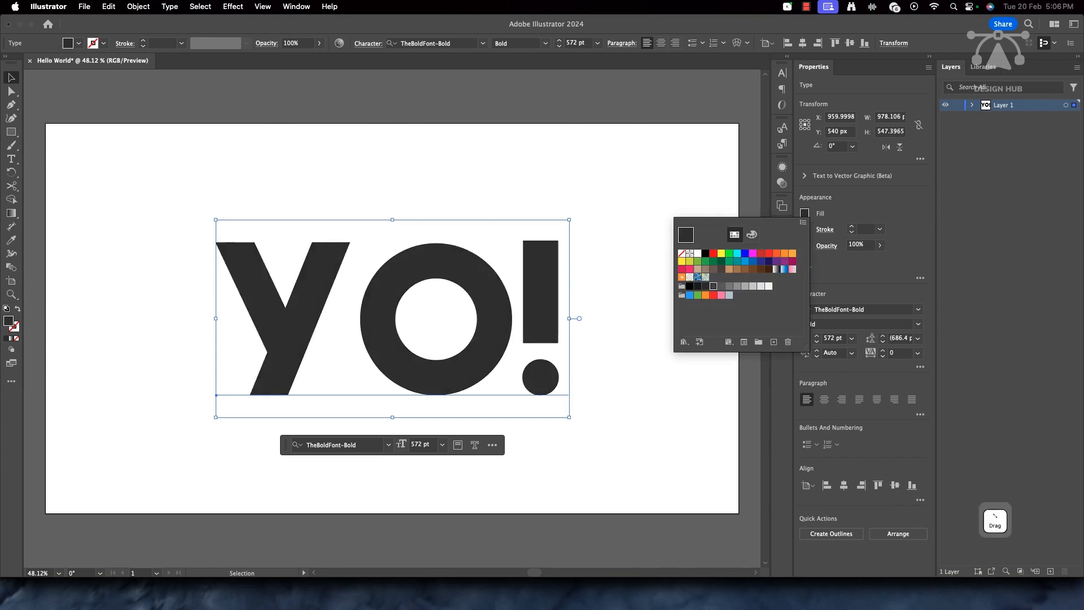
pyautogui.click(713, 286)
pyautogui.click(672, 362)
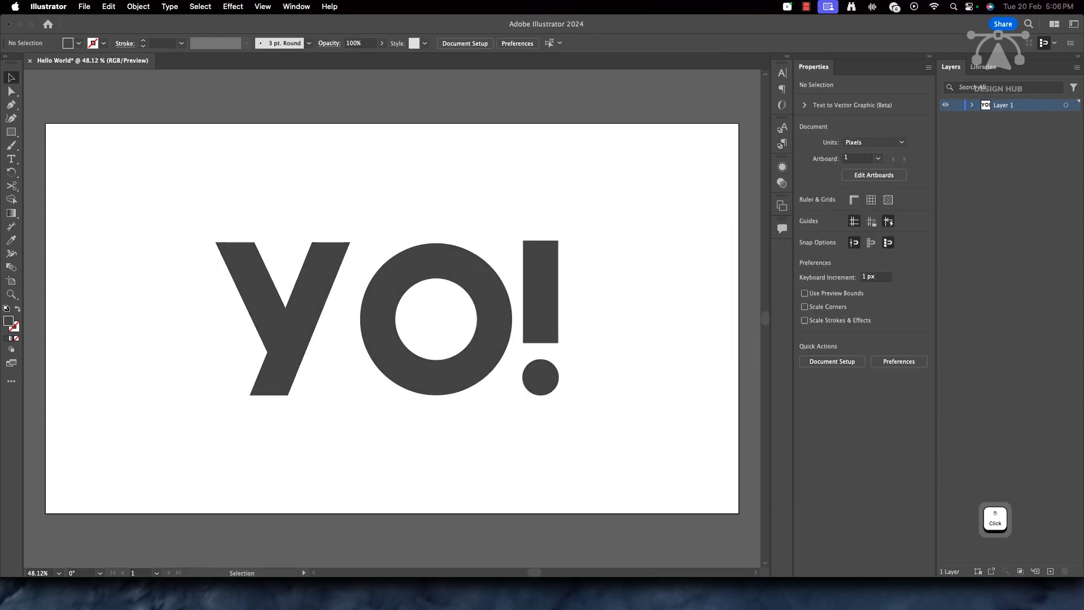
# Step: Apply a classic 3D Extrude & Bevel to the YO! text, using Isometric Top adjusted to a 44°, -35°, 30° rotation
pyautogui.click(436, 263)
pyautogui.click(232, 7)
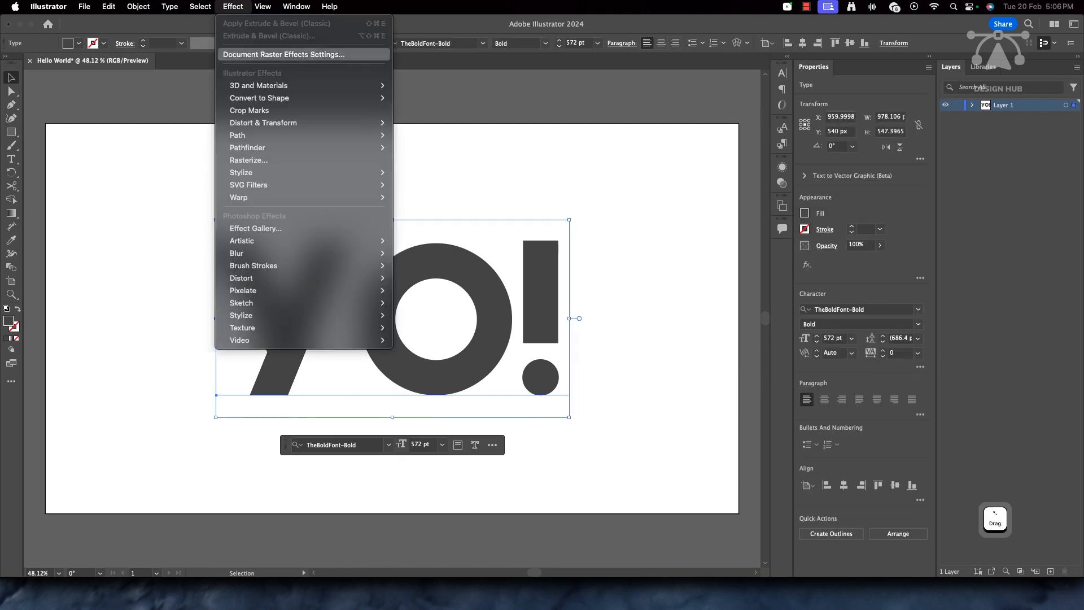
pyautogui.moveTo(305, 85)
pyautogui.moveTo(435, 147)
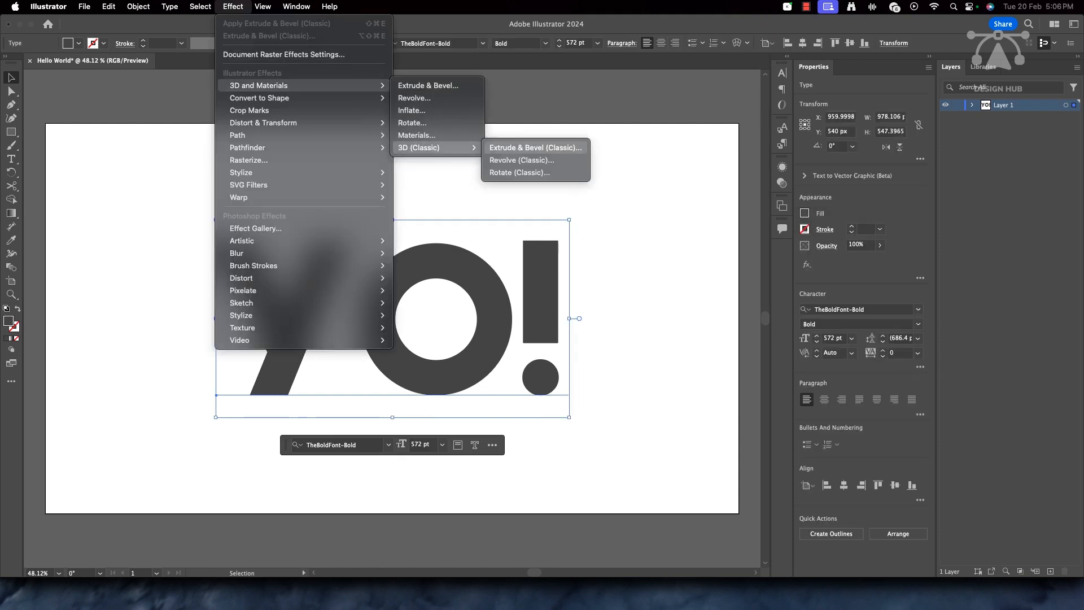
pyautogui.click(536, 147)
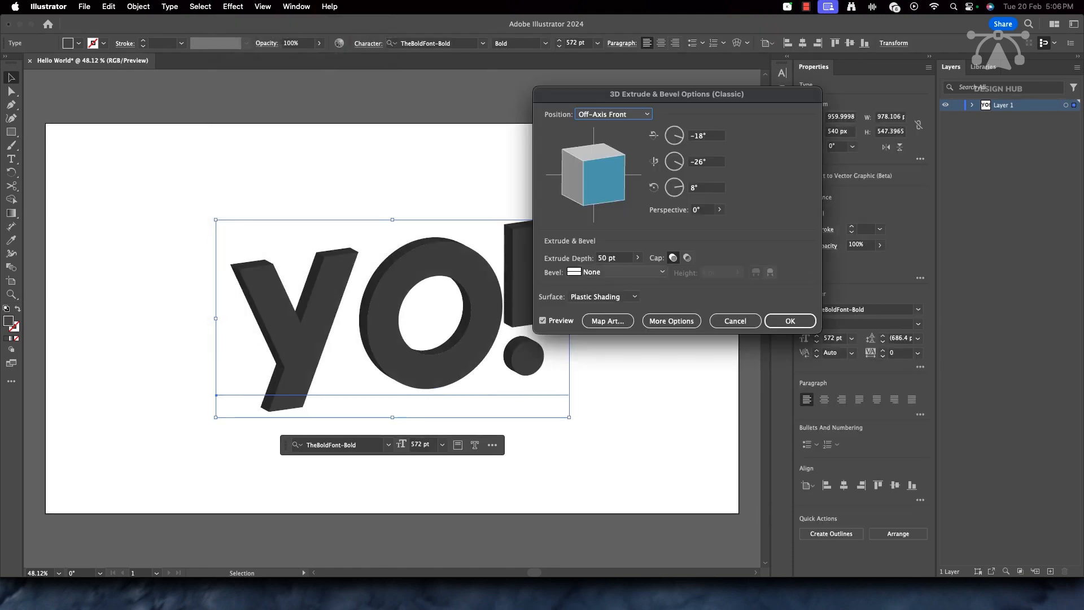
pyautogui.click(613, 114)
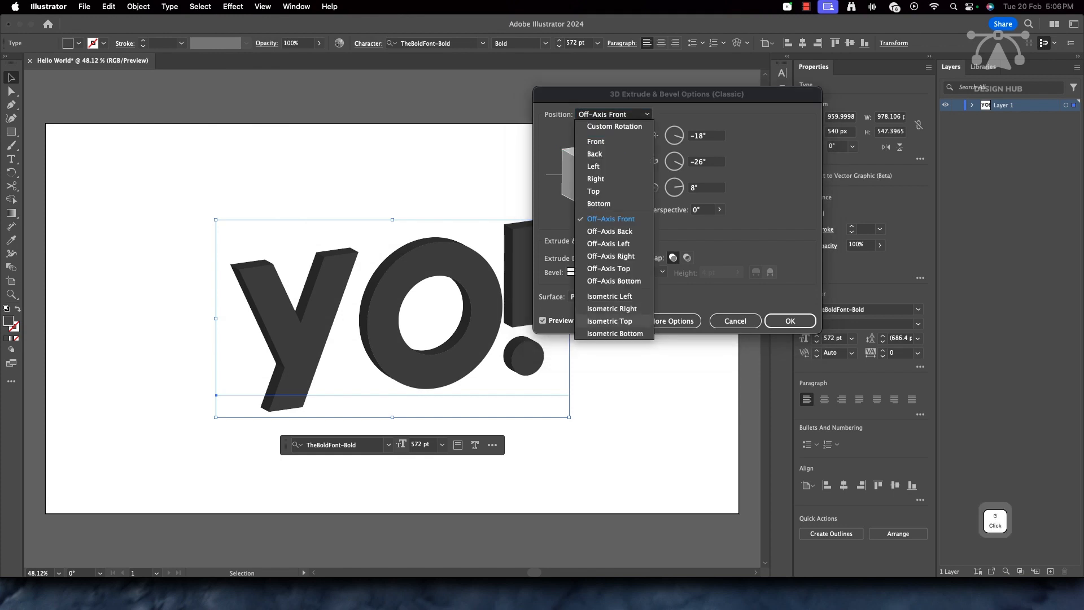
pyautogui.click(609, 321)
pyautogui.moveTo(593, 170)
pyautogui.mouseDown()
pyautogui.moveTo(605, 163)
pyautogui.moveTo(587, 175)
pyautogui.moveTo(593, 186)
pyautogui.mouseUp()
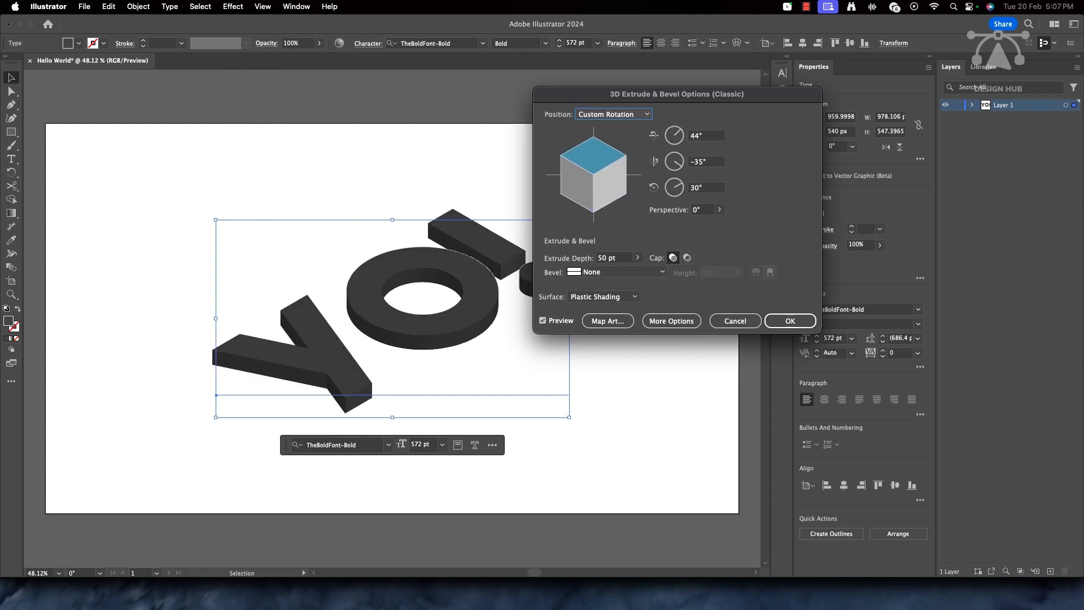
pyautogui.click(790, 321)
pyautogui.click(650, 320)
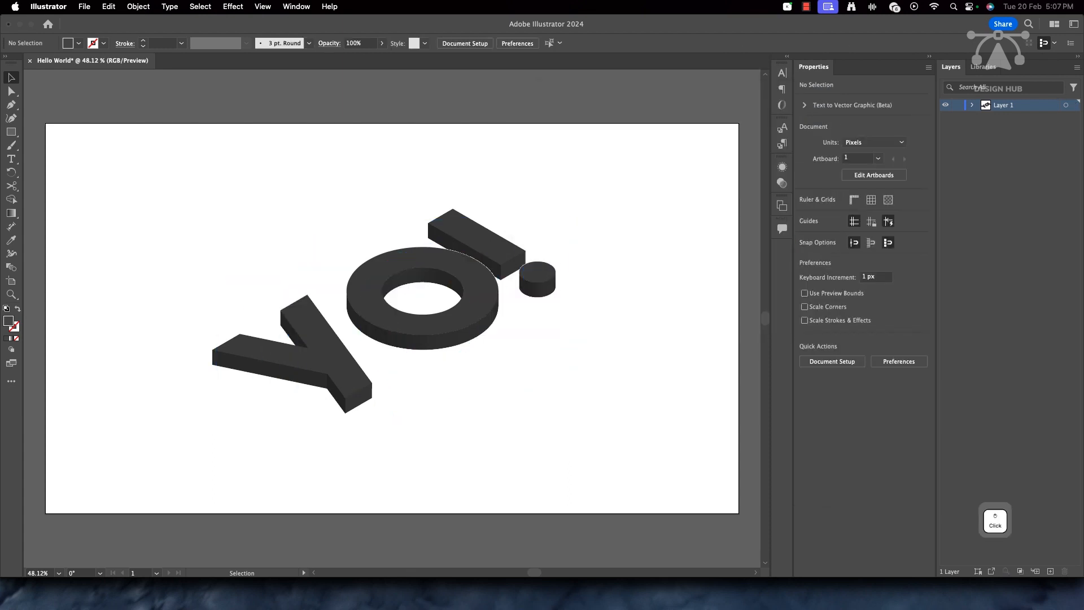
# Step: Expand the appearance of the extruded YO! text
pyautogui.click(350, 362)
pyautogui.click(138, 6)
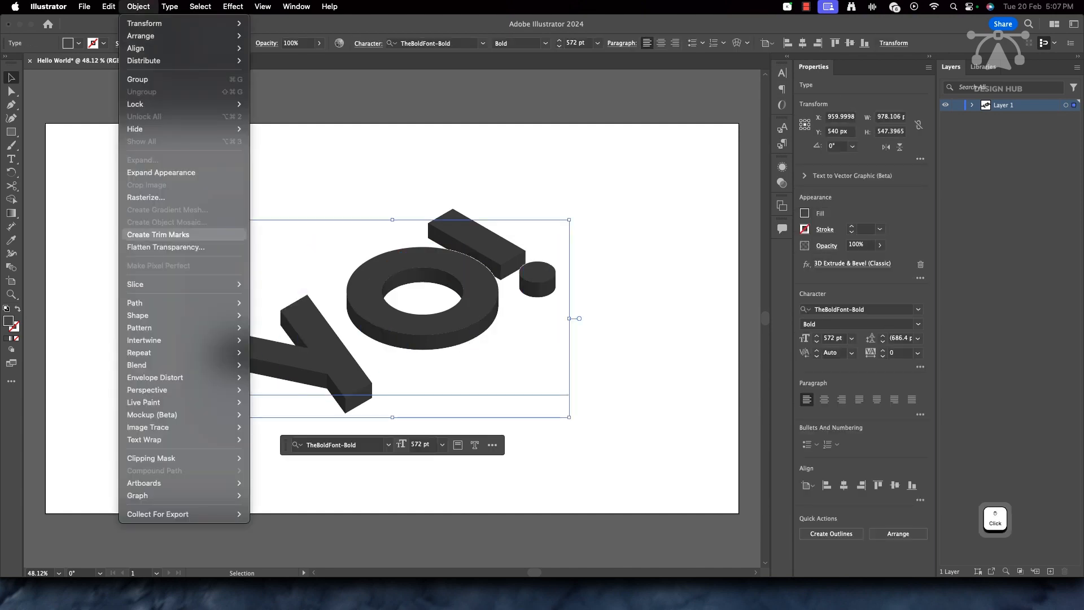
pyautogui.click(161, 173)
pyautogui.click(649, 321)
# Step: Ungroup the expanded artwork into separate characters and check that each can be selected individually
pyautogui.click(339, 362)
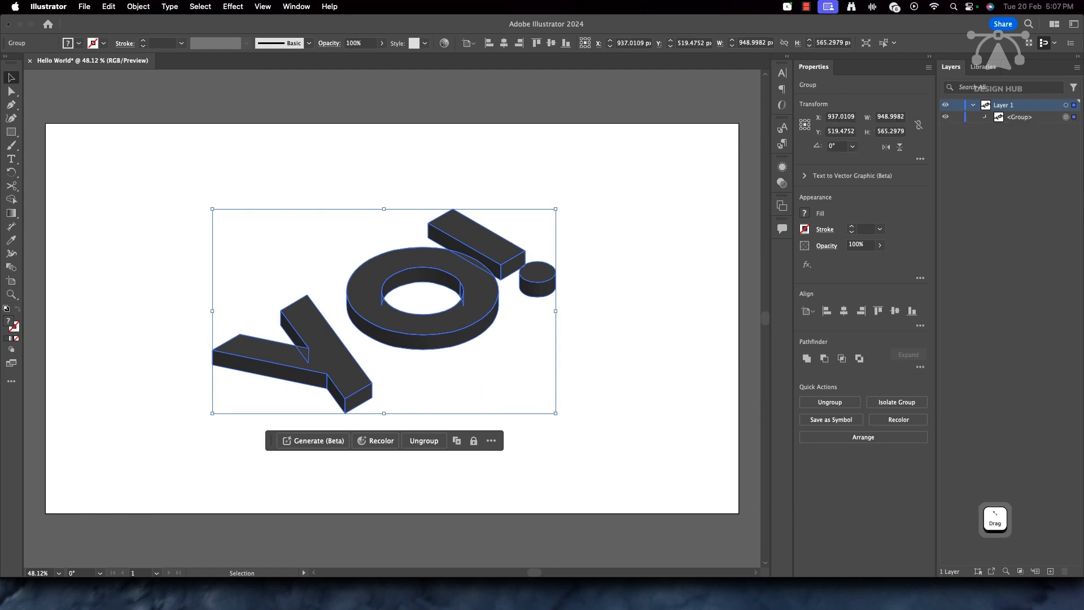
pyautogui.click(985, 117)
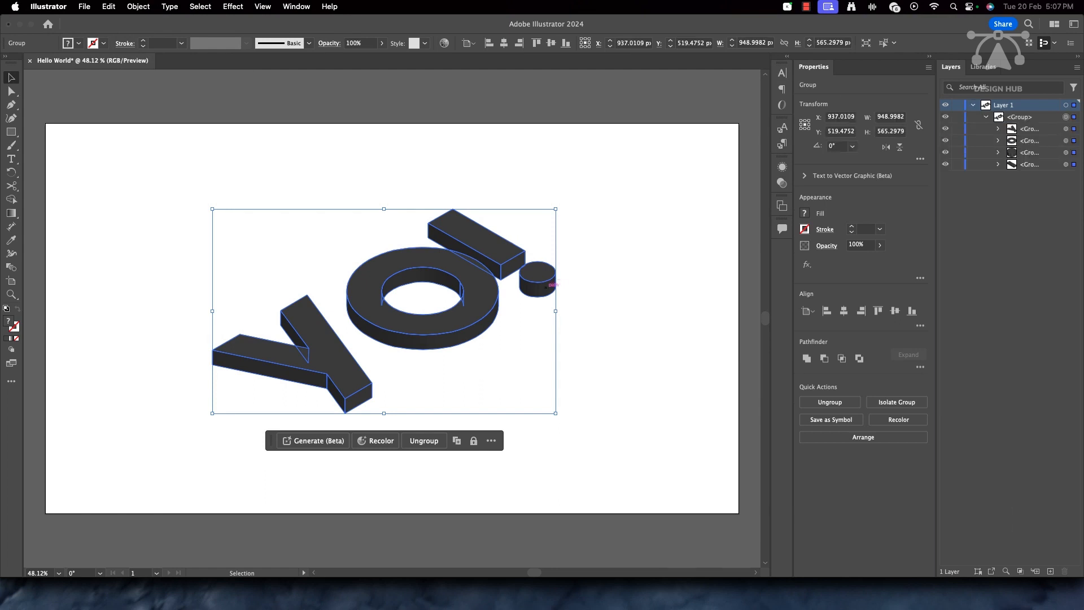
pyautogui.click(571, 288)
pyautogui.click(513, 261)
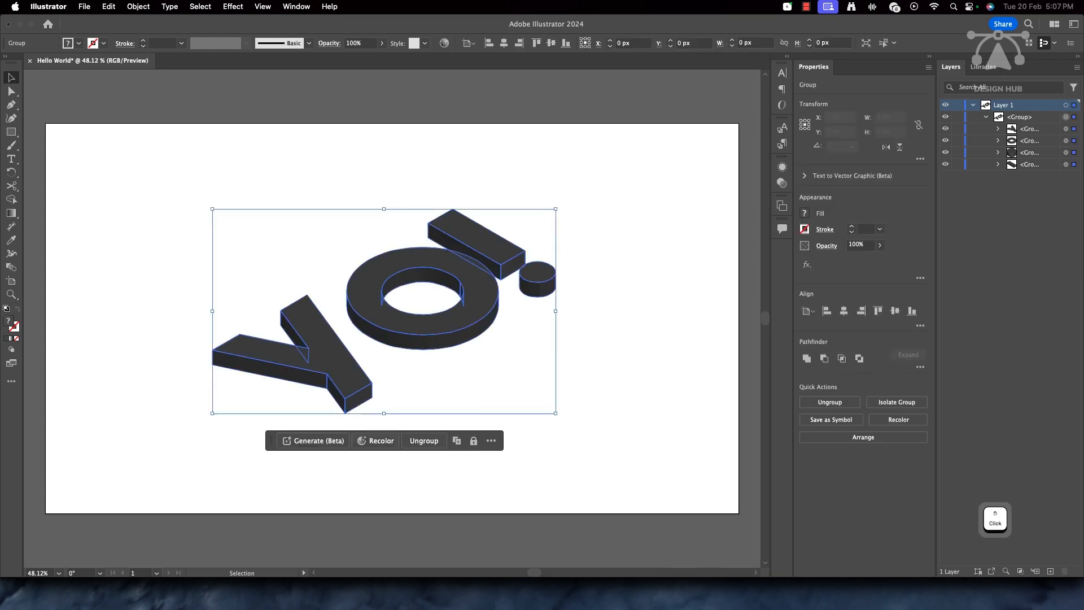
pyautogui.click(423, 440)
pyautogui.click(399, 402)
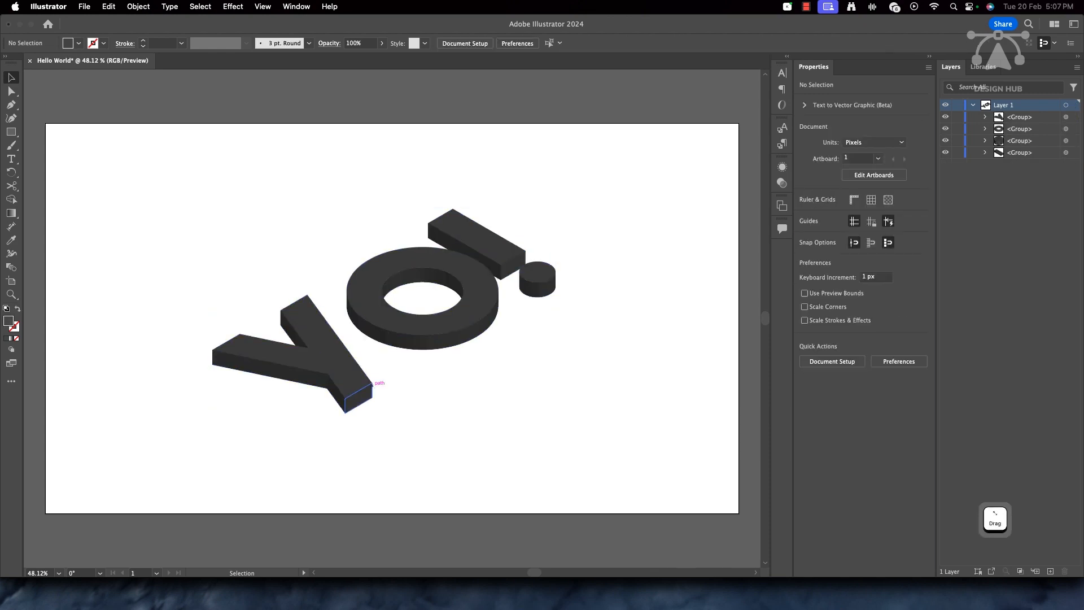
pyautogui.click(367, 388)
pyautogui.click(452, 319)
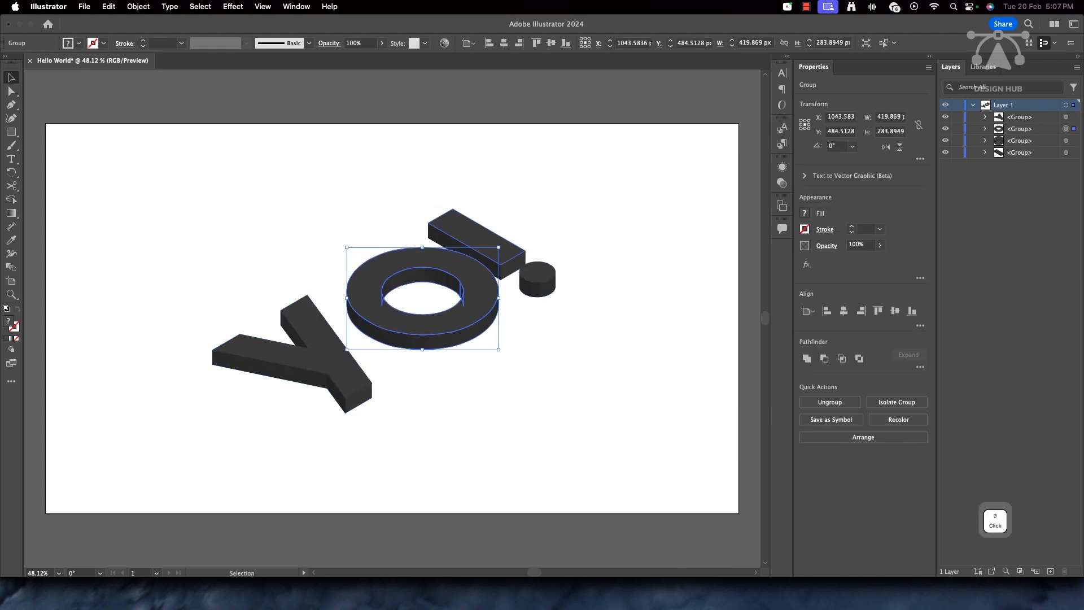
pyautogui.click(536, 277)
pyautogui.click(485, 244)
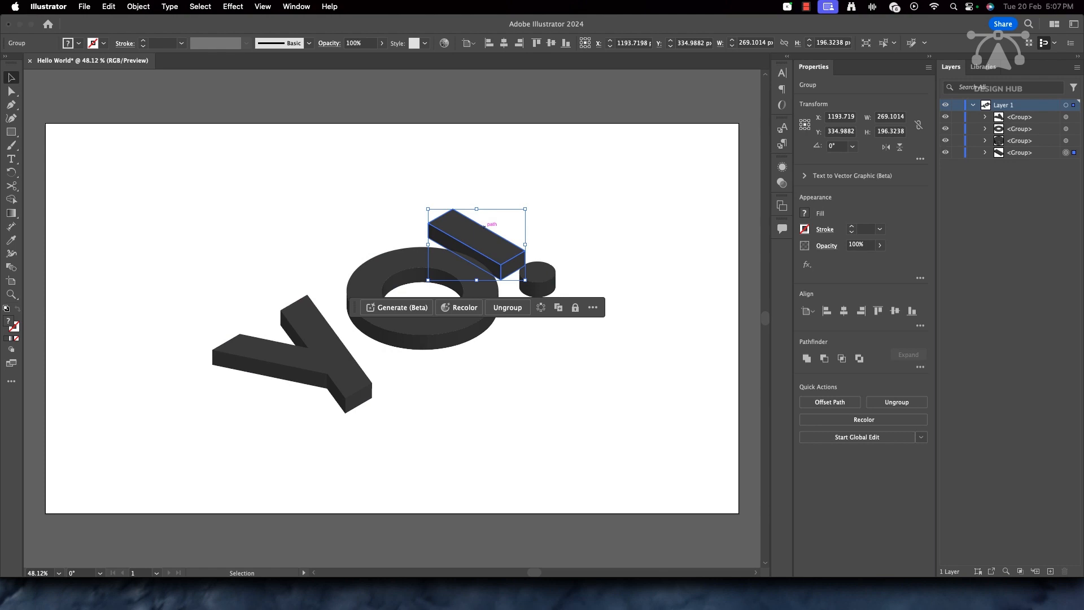
# Step: Switch to the Coolors site in the browser and start the palette generator
pyautogui.press('super')
pyautogui.press('super+Tab')
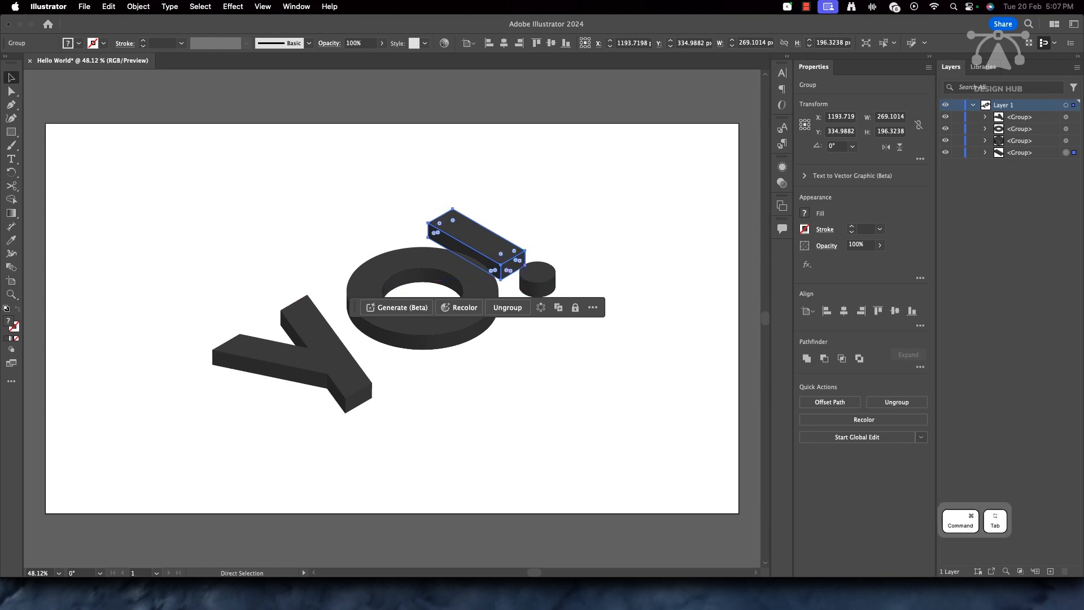
pyautogui.keyDown('super'); pyautogui.click(504, 305); pyautogui.keyUp('super')
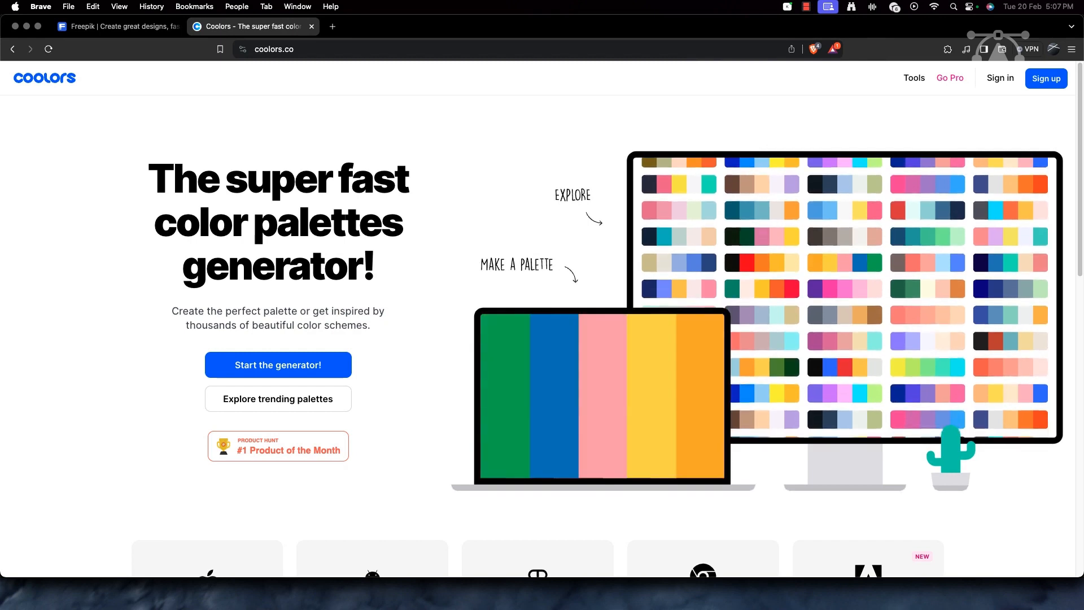
pyautogui.click(278, 364)
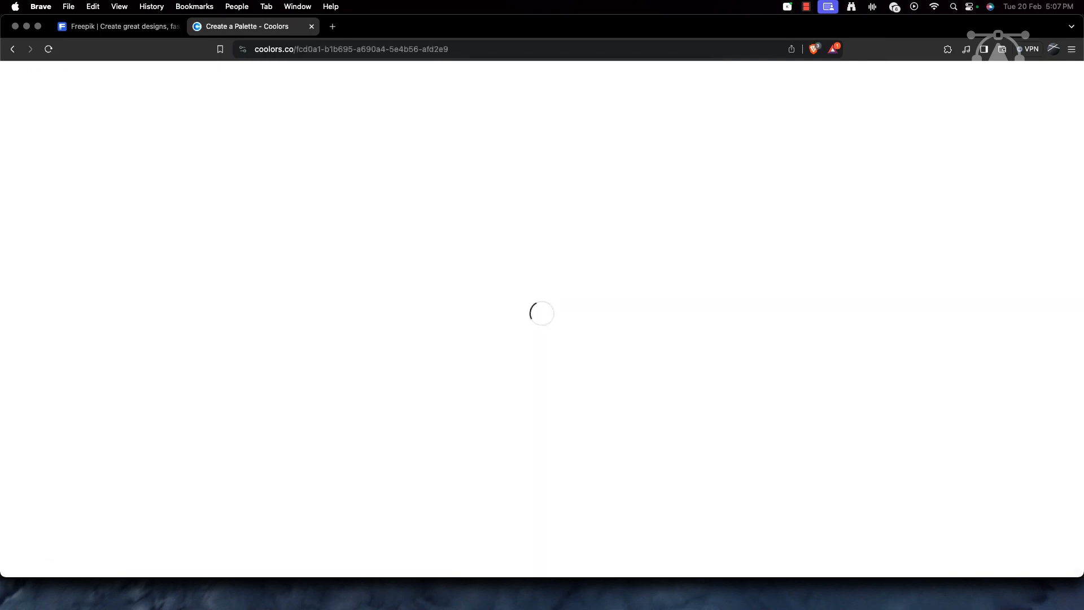
# Step: Generate random palettes until reaching E3170A, A9E5BB, FCF6B1, F7B32B and 2D1E2F
pyautogui.press('space')
pyautogui.press('space')
pyautogui.press('space')
pyautogui.press('space')
pyautogui.press('space')
pyautogui.press('space')
pyautogui.press('space')
pyautogui.press('space')
pyautogui.press('space')
pyautogui.press('space')
pyautogui.press('space')
pyautogui.press('space')
pyautogui.press('space')
pyautogui.press('space')
pyautogui.press('space')
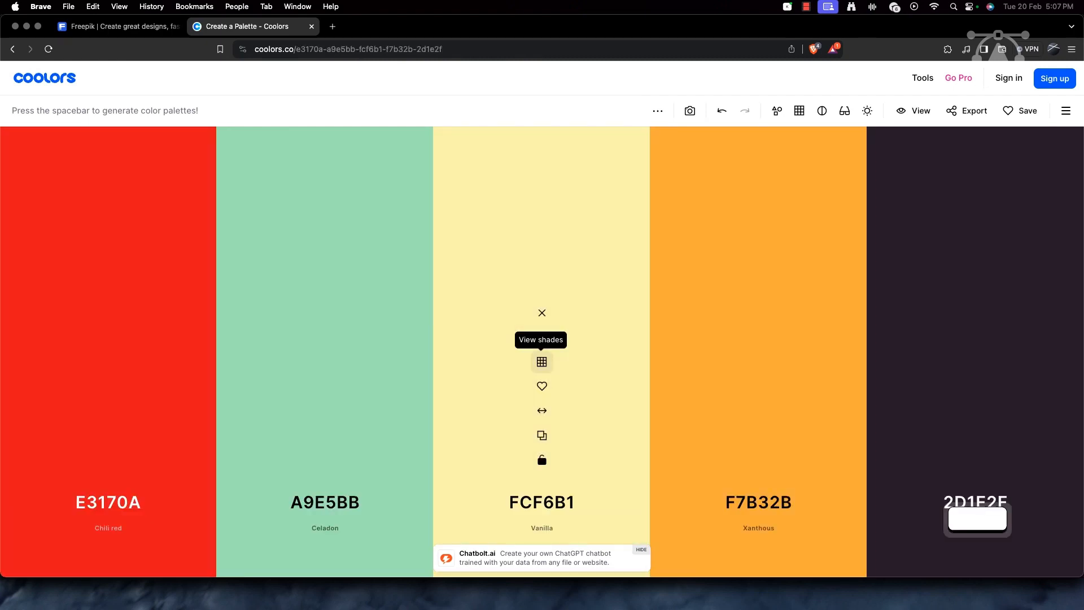
# Step: Capture a screen region spanning all five palette colours to the clipboard
pyautogui.press('super+shift+4')
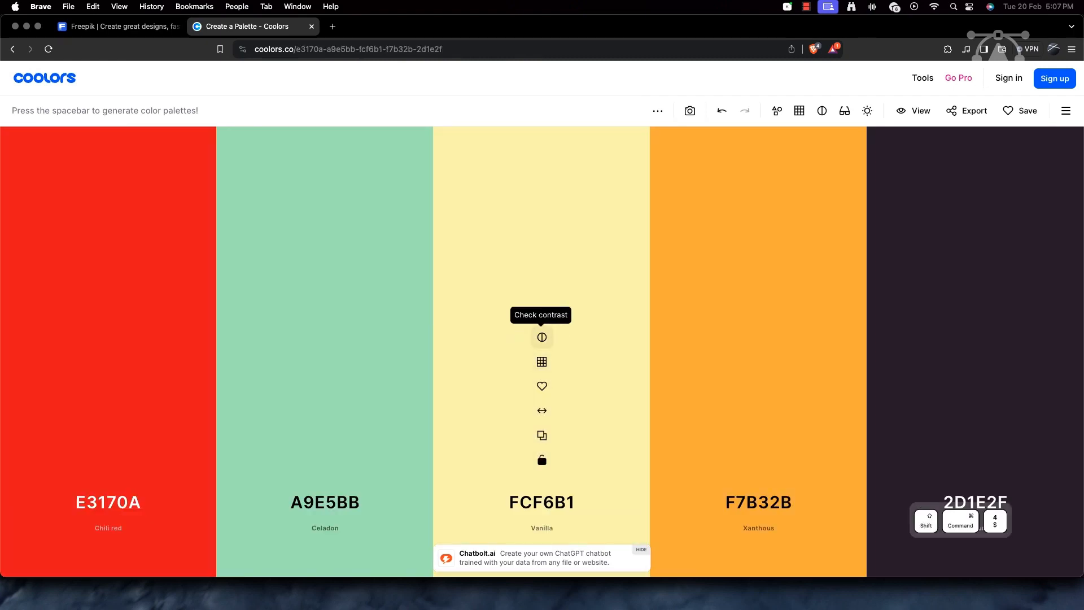
pyautogui.moveTo(129, 152); pyautogui.dragTo(938, 281)
pyautogui.press('ctrl')
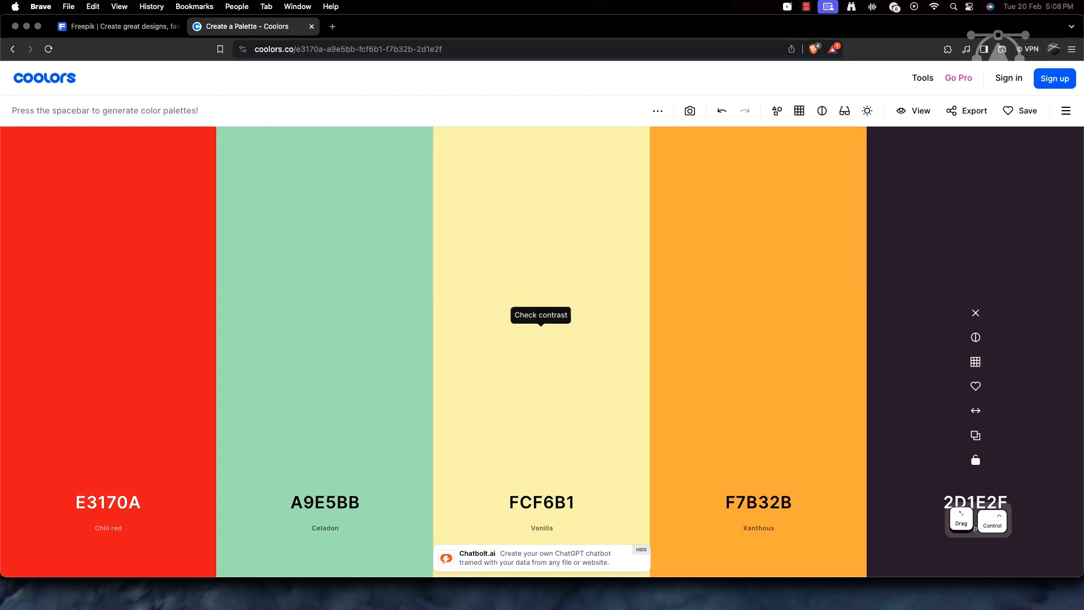
# Step: Switch back to Illustrator, paste the palette capture and move it above the lettering across the artboard's upper edge
pyautogui.press('super+Tab')
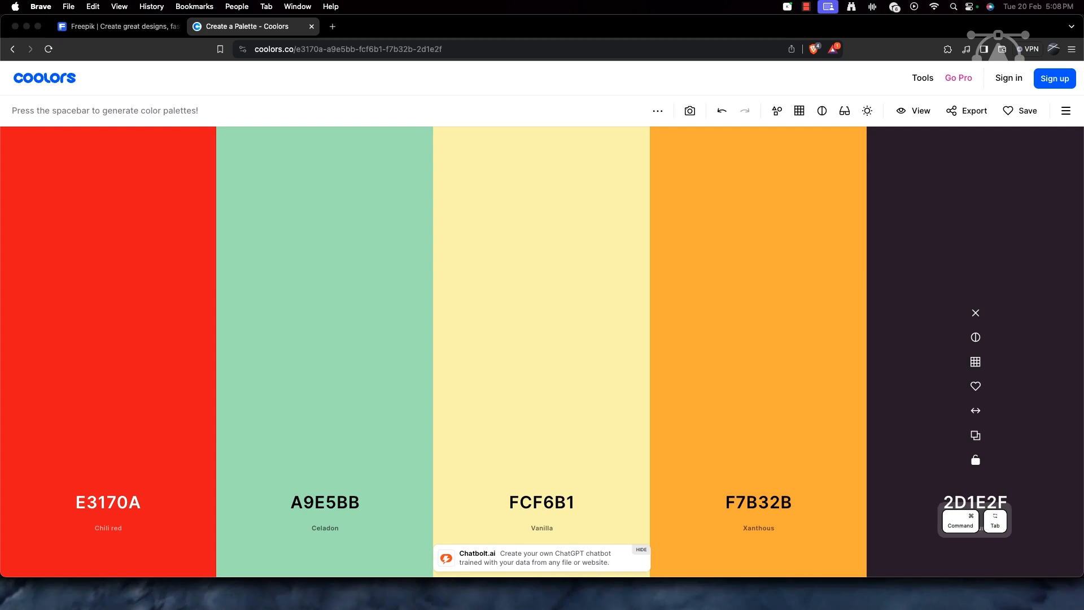
pyautogui.press('super+Tab')
pyautogui.press('super+Tab')
pyautogui.press('super+Tab')
pyautogui.press('super+v')
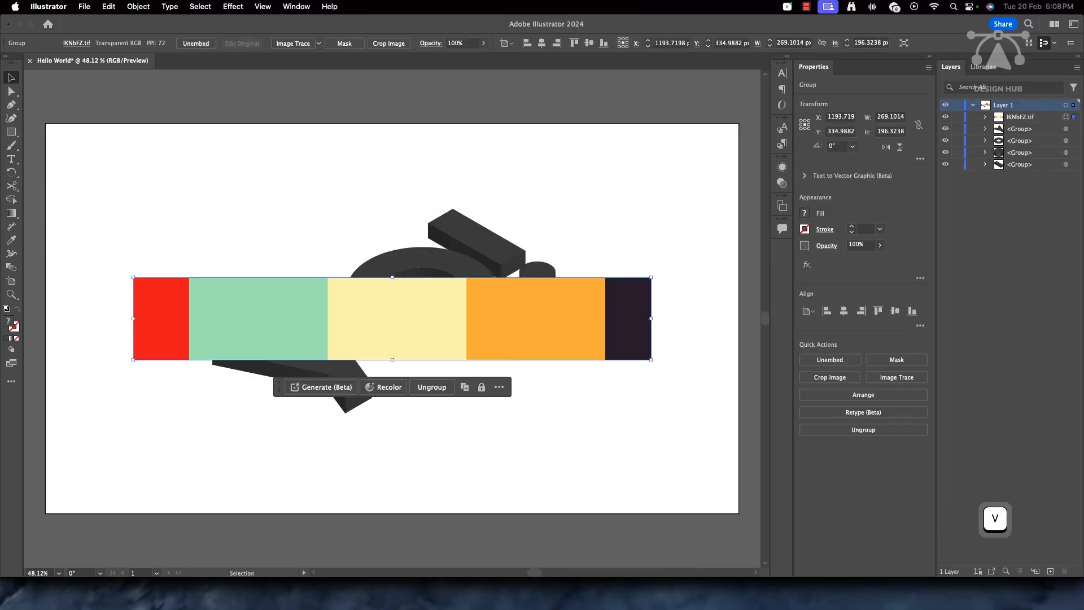
pyautogui.moveTo(499, 331); pyautogui.dragTo(506, 132)
pyautogui.click(571, 223)
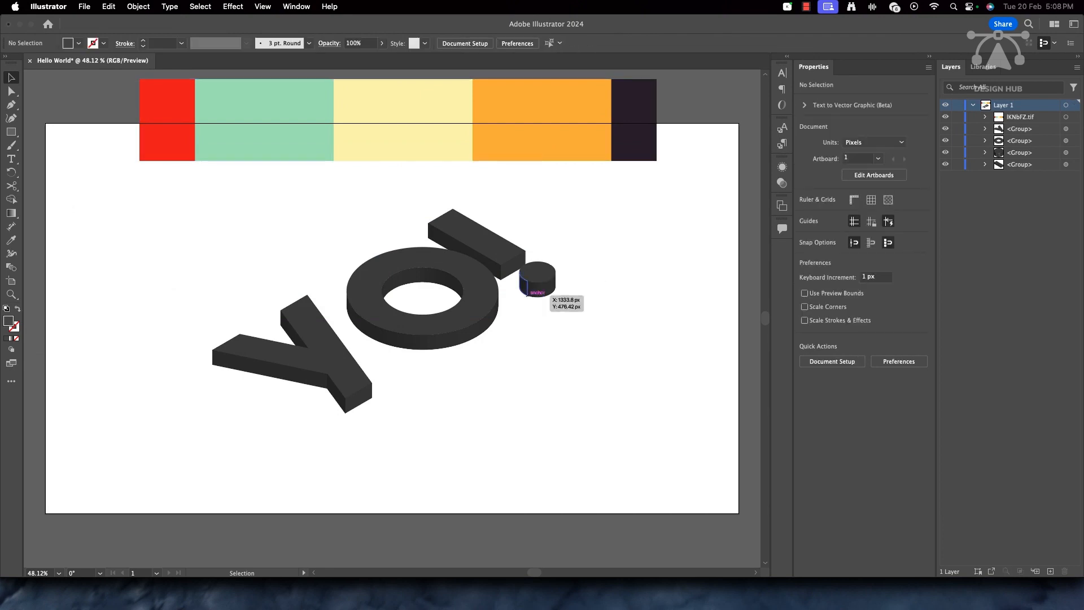
# Step: Ungroup the letter Y into separate faces and check that its top and side faces select individually
pyautogui.click(308, 362)
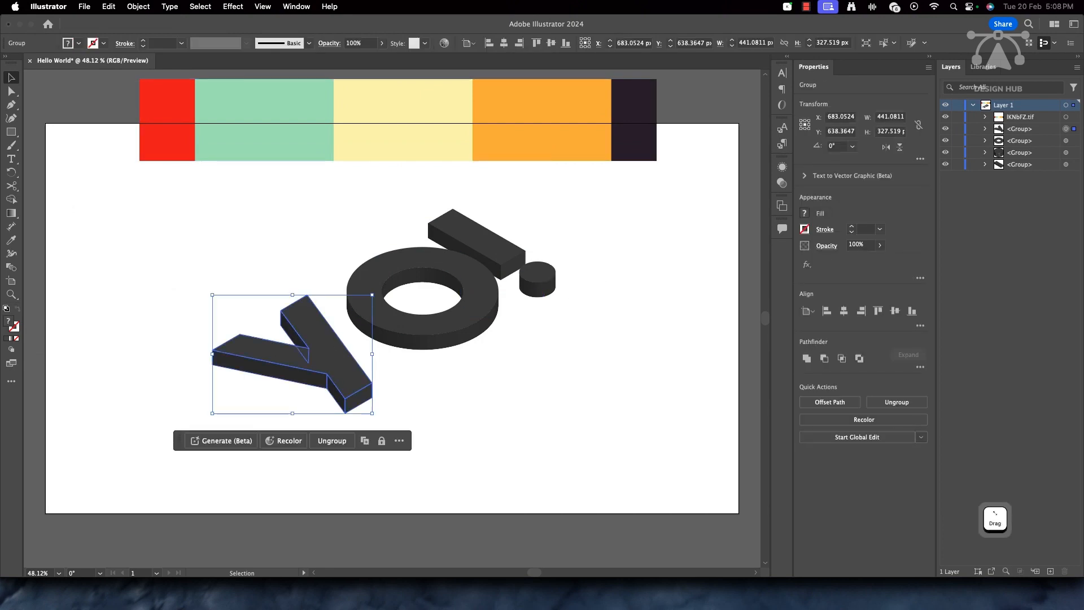
pyautogui.click(332, 440)
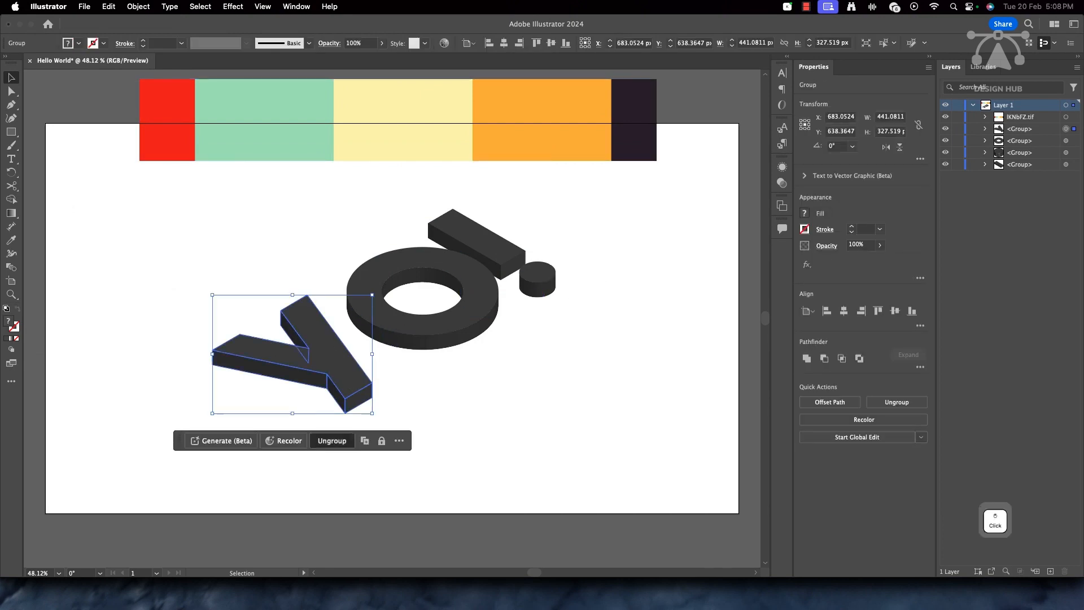
pyautogui.click(395, 429)
pyautogui.click(319, 353)
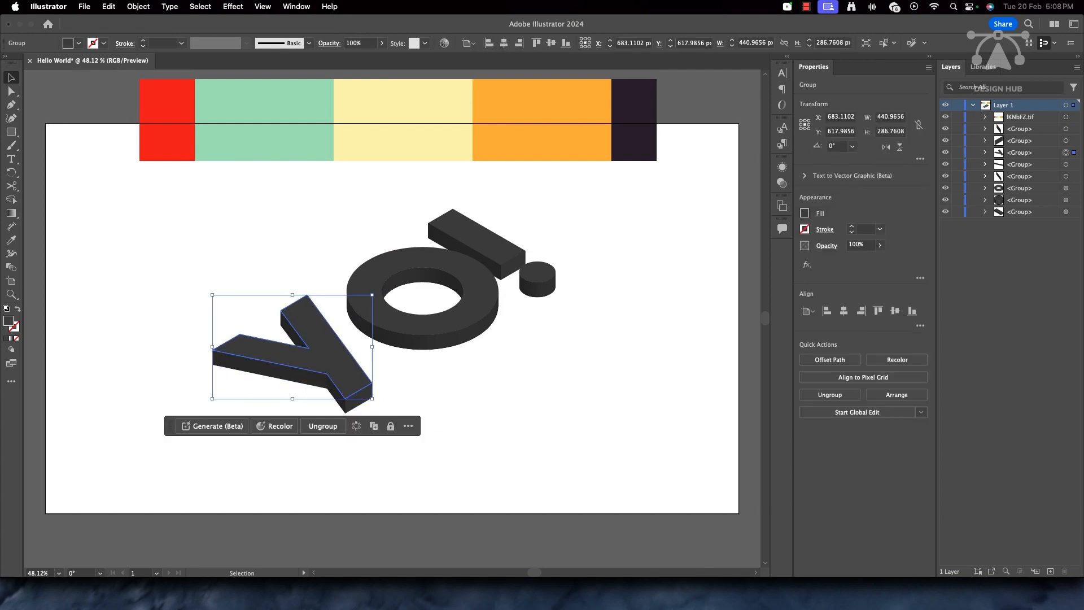
pyautogui.click(280, 367)
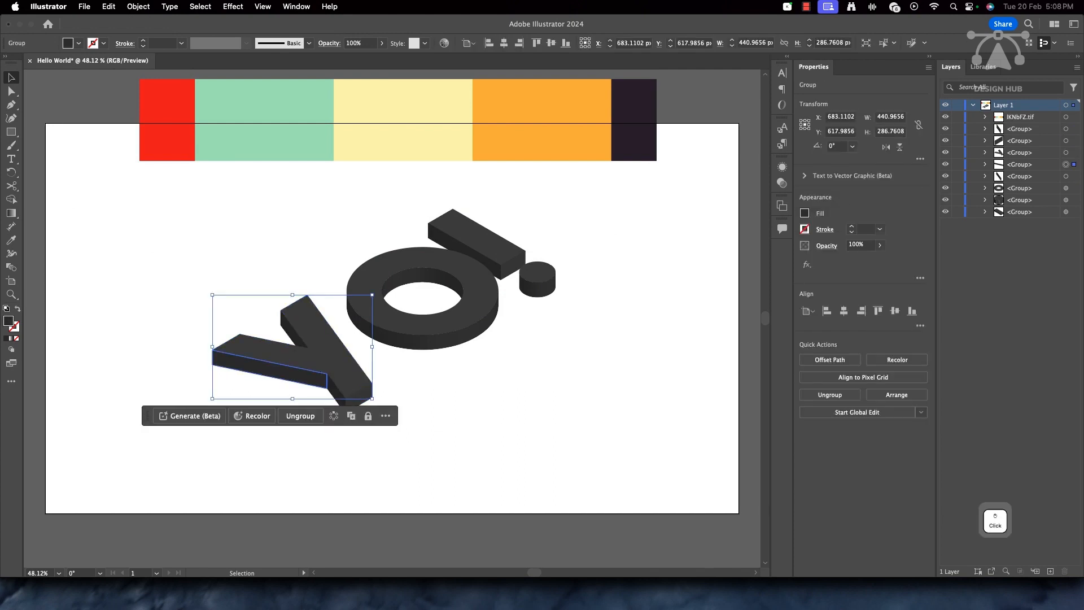
pyautogui.click(303, 330)
pyautogui.click(280, 370)
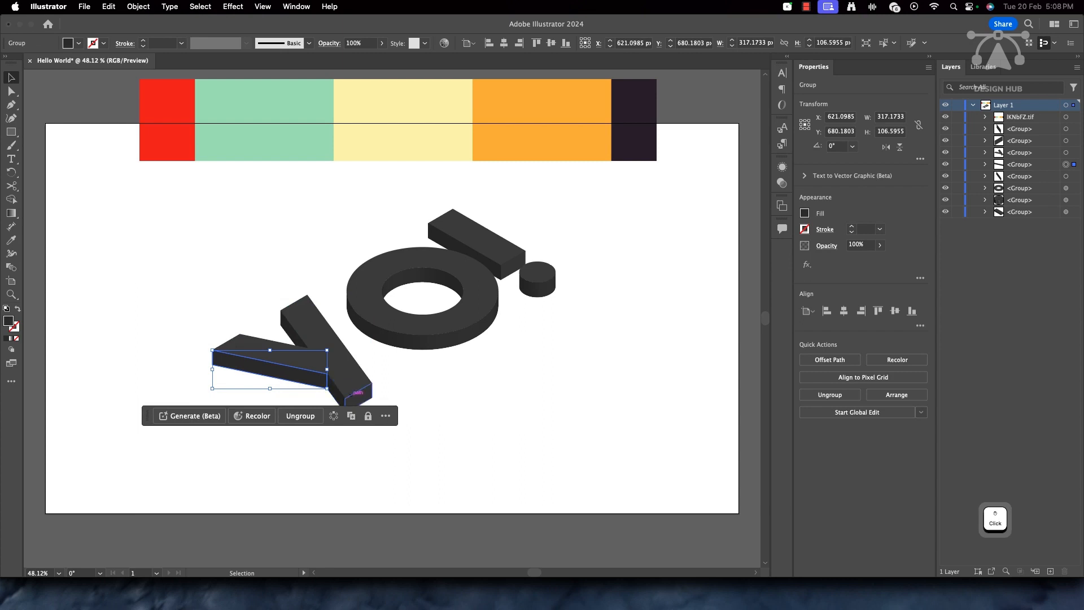
pyautogui.click(357, 395)
pyautogui.click(337, 390)
pyautogui.click(389, 407)
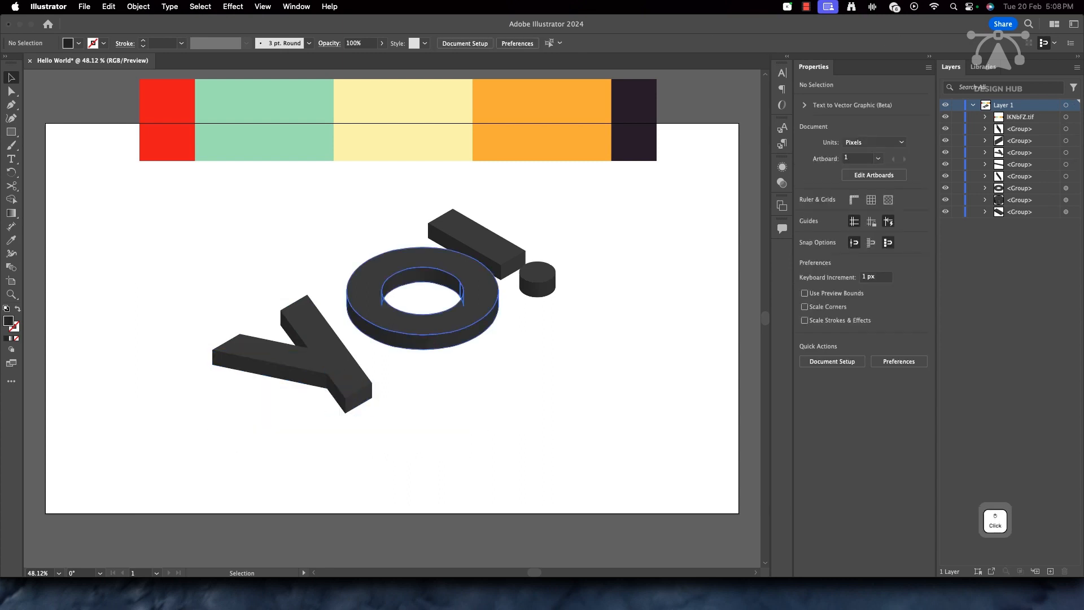
# Step: Ungroup the letter O, the exclamation mark's bar and its dot into separate faces
pyautogui.click(423, 339)
pyautogui.click(462, 377)
pyautogui.click(520, 339)
pyautogui.click(474, 310)
pyautogui.click(491, 248)
pyautogui.click(507, 307)
pyautogui.click(537, 285)
pyautogui.click(577, 325)
pyautogui.click(384, 361)
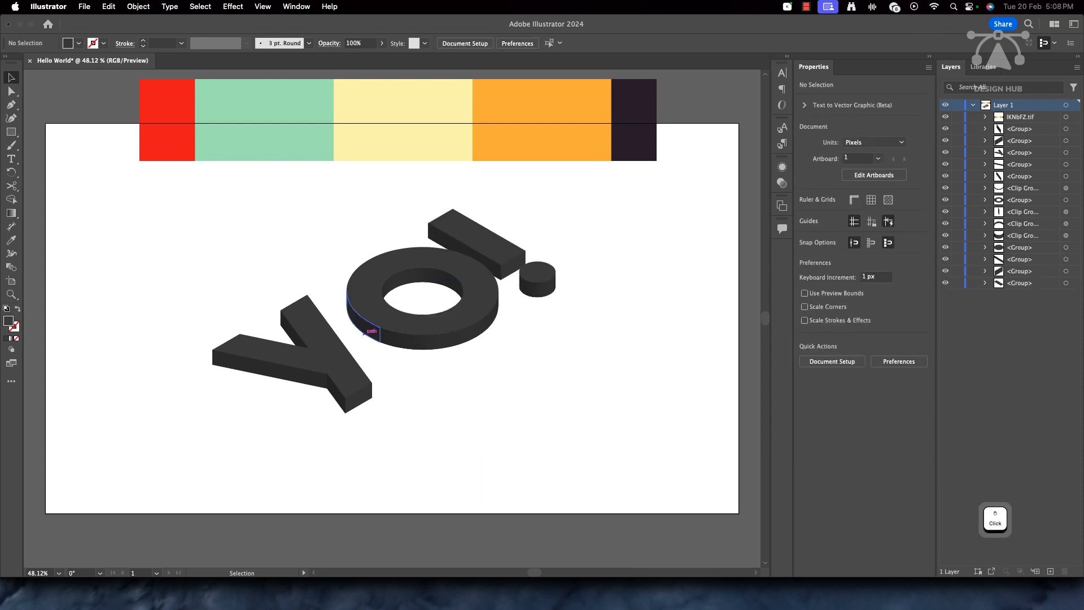
# Step: Fill the top faces of the Y, the O and both exclamation mark parts with the palette's red using the Eyedropper
pyautogui.click(333, 361)
pyautogui.keyDown('shift'); pyautogui.click(384, 316); pyautogui.keyUp('shift')
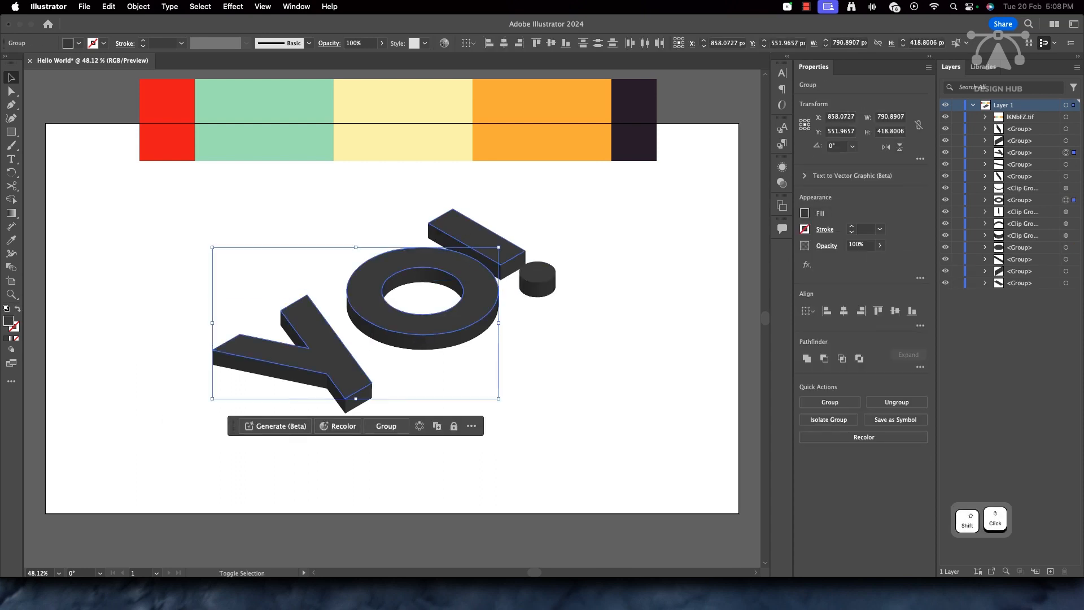
pyautogui.keyDown('shift'); pyautogui.click(508, 261); pyautogui.keyUp('shift')
pyautogui.keyDown('shift'); pyautogui.click(536, 282); pyautogui.keyUp('shift')
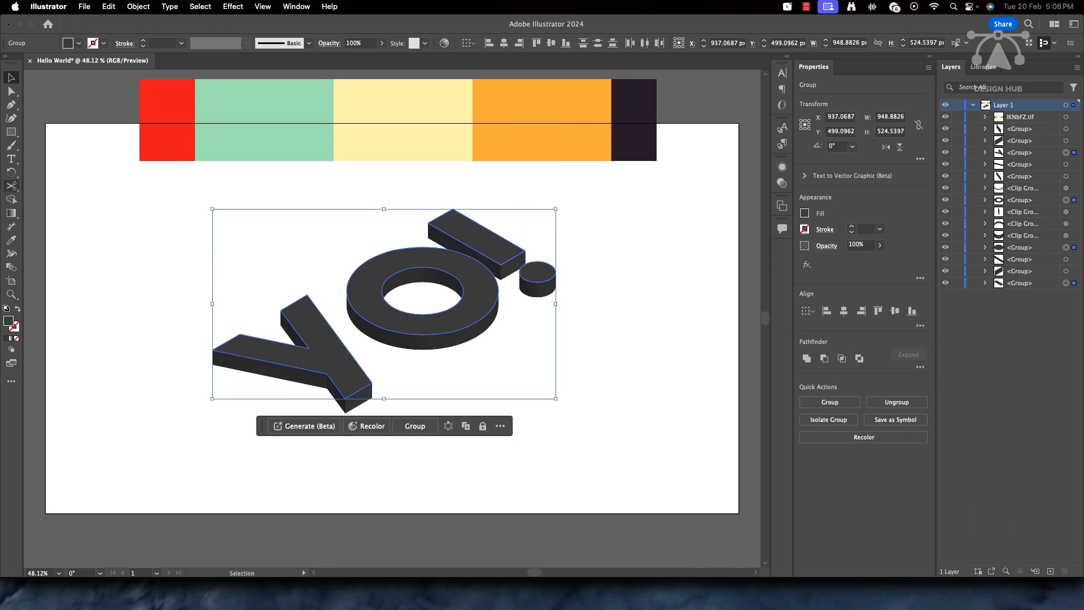
pyautogui.click(11, 145)
pyautogui.click(11, 240)
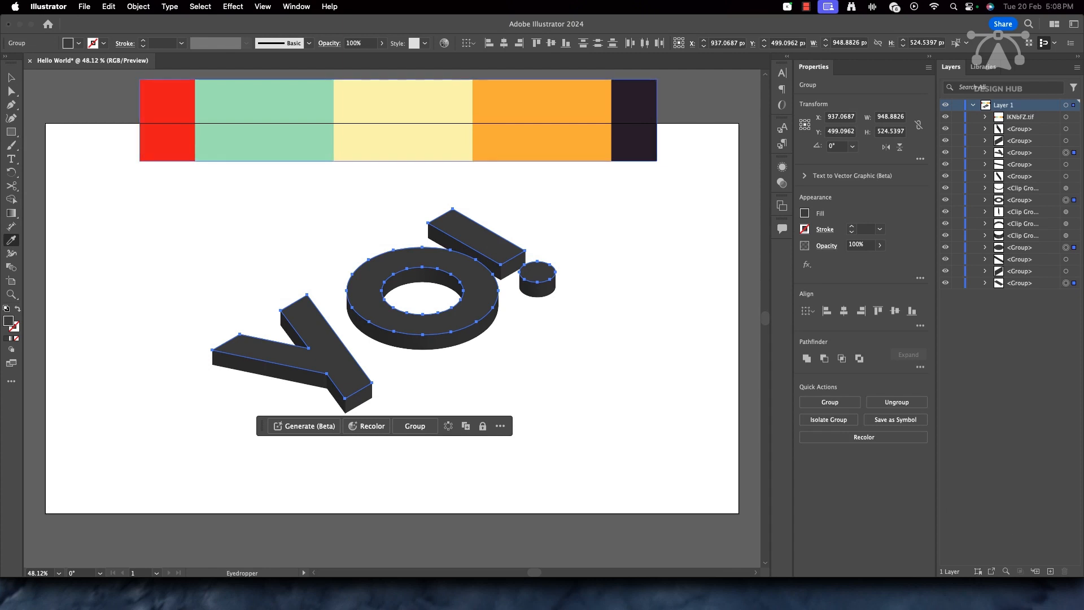
pyautogui.click(167, 121)
pyautogui.click(11, 77)
pyautogui.click(170, 255)
# Step: Fill the side faces of the Y, the O and both exclamation mark parts with the palette's dark purple using the Eyedropper
pyautogui.click(270, 370)
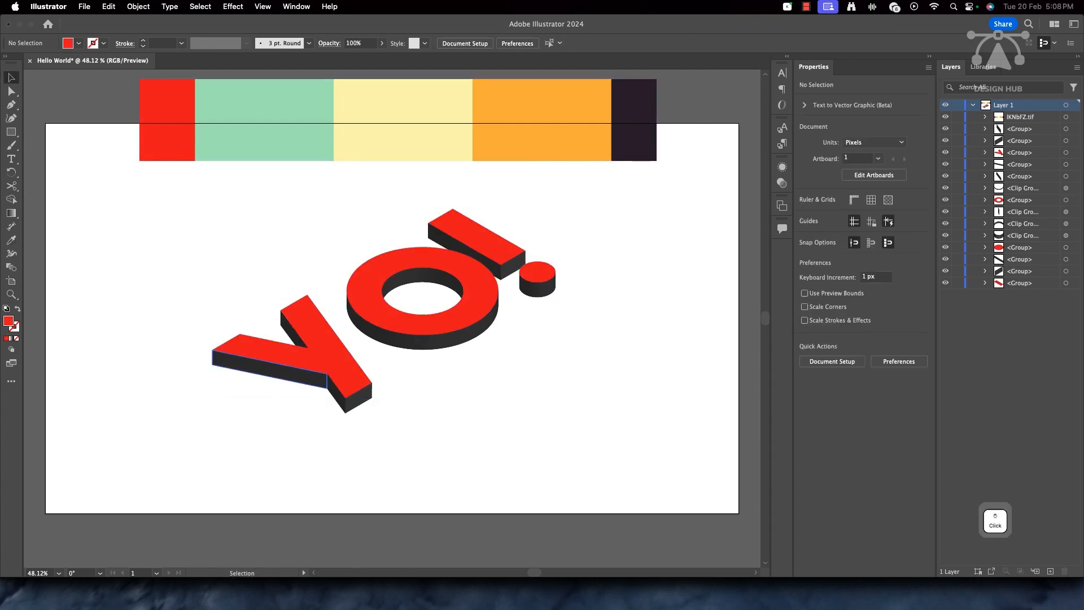
pyautogui.keyDown('shift'); pyautogui.click(336, 394); pyautogui.keyUp('shift')
pyautogui.keyDown('shift'); pyautogui.click(358, 398); pyautogui.keyUp('shift')
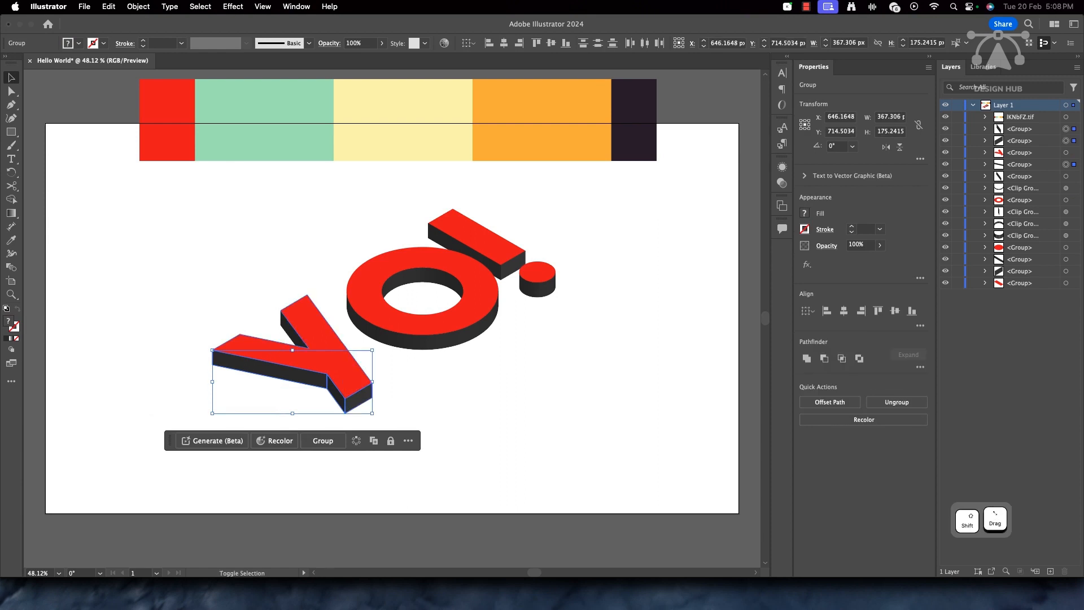
pyautogui.keyDown('shift'); pyautogui.click(282, 316); pyautogui.keyUp('shift')
pyautogui.keyDown('shift'); pyautogui.click(410, 275); pyautogui.keyUp('shift')
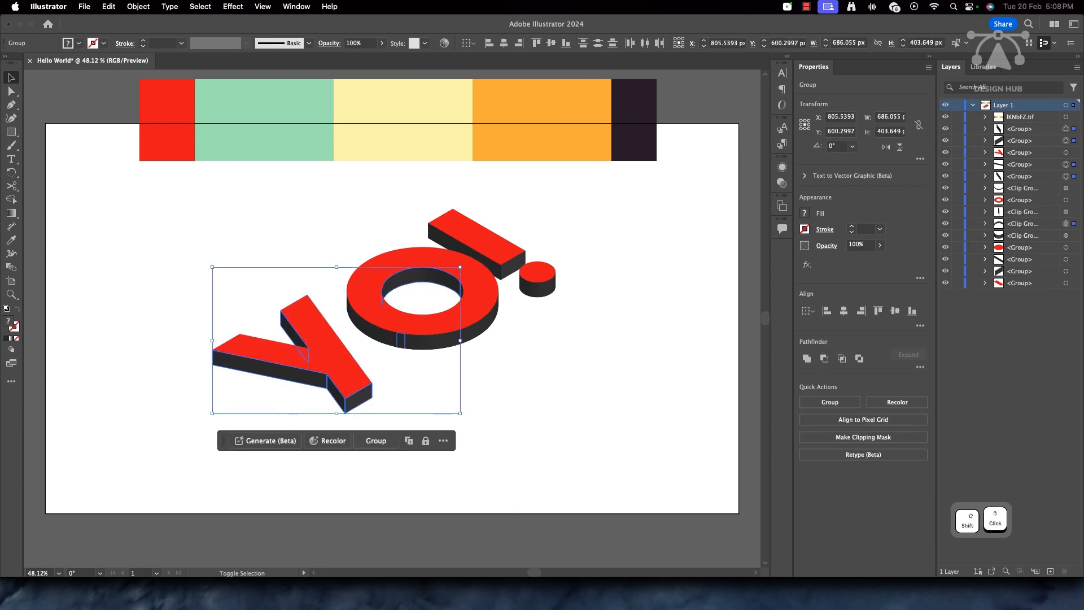
pyautogui.keyDown('shift'); pyautogui.click(397, 340); pyautogui.keyUp('shift')
pyautogui.keyDown('shift'); pyautogui.click(512, 268); pyautogui.keyUp('shift')
pyautogui.keyDown('shift'); pyautogui.click(456, 246); pyautogui.keyUp('shift')
pyautogui.keyDown('shift'); pyautogui.click(536, 288); pyautogui.keyUp('shift')
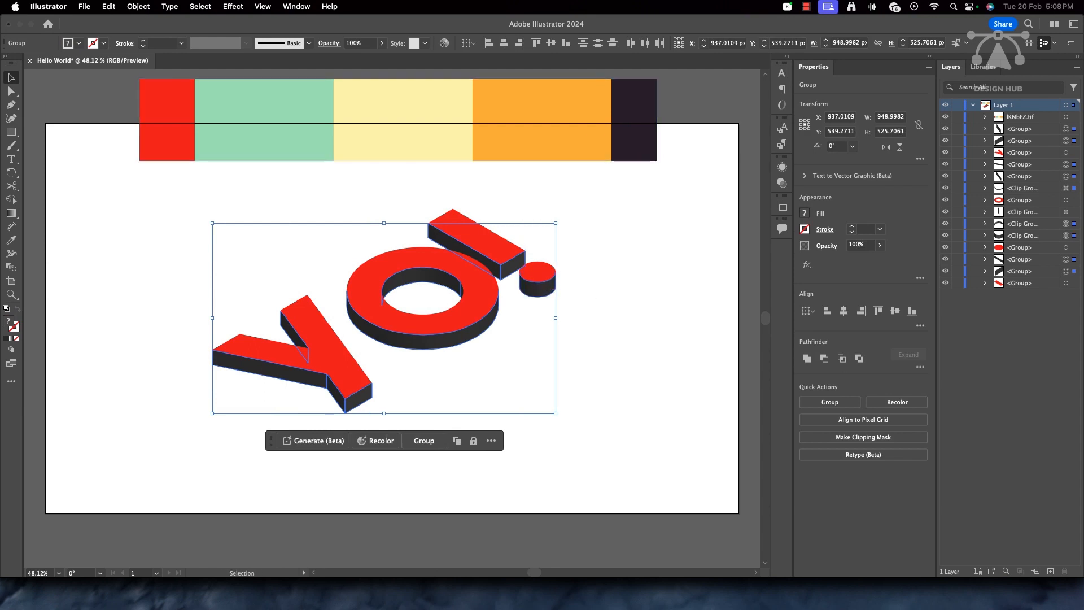
pyautogui.click(11, 240)
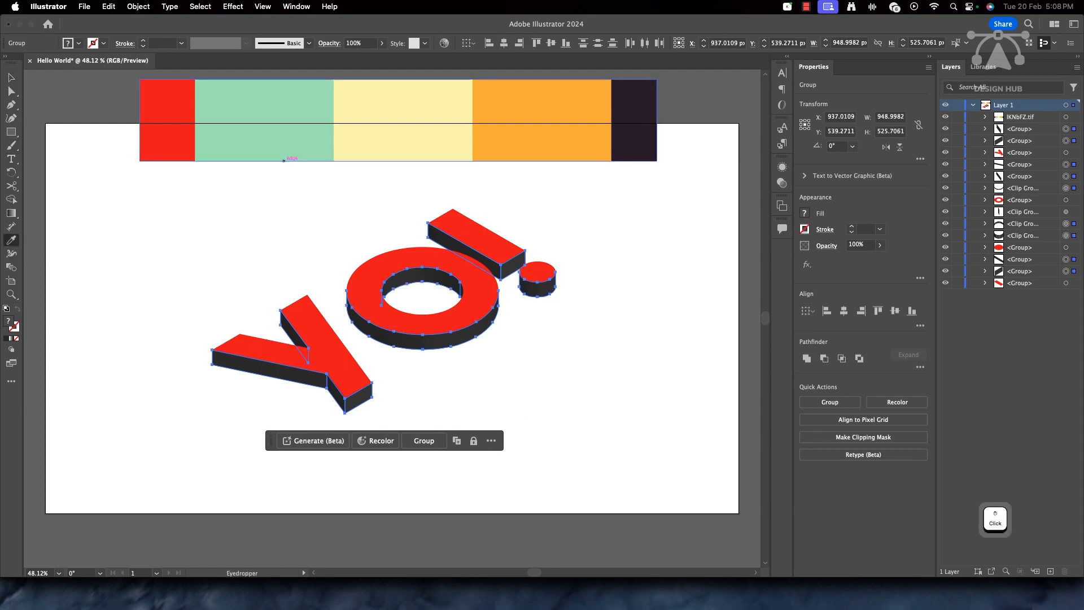
pyautogui.click(264, 141)
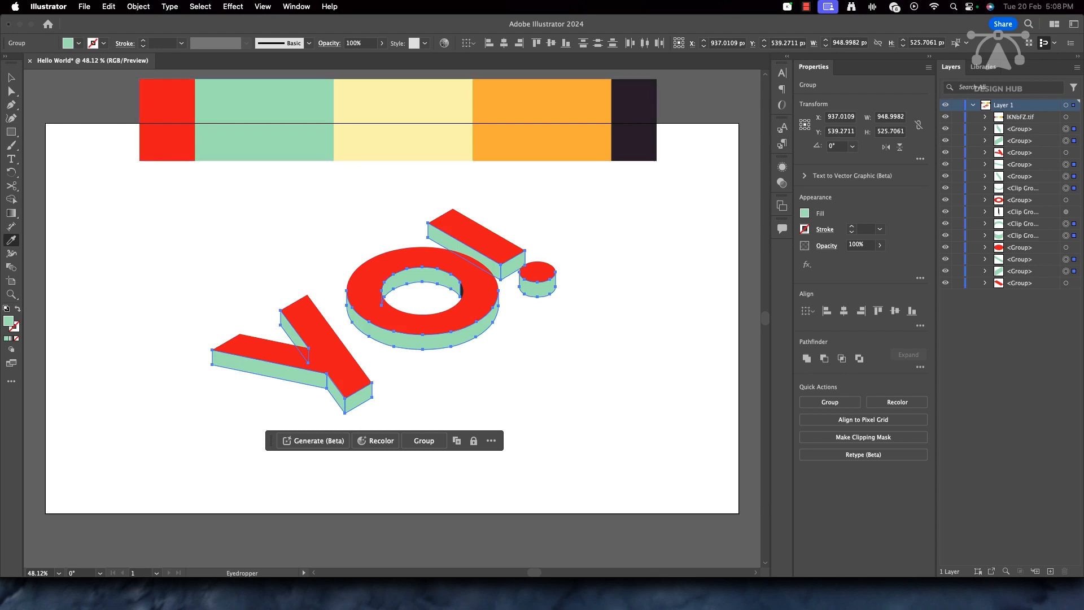
pyautogui.click(541, 141)
pyautogui.click(633, 141)
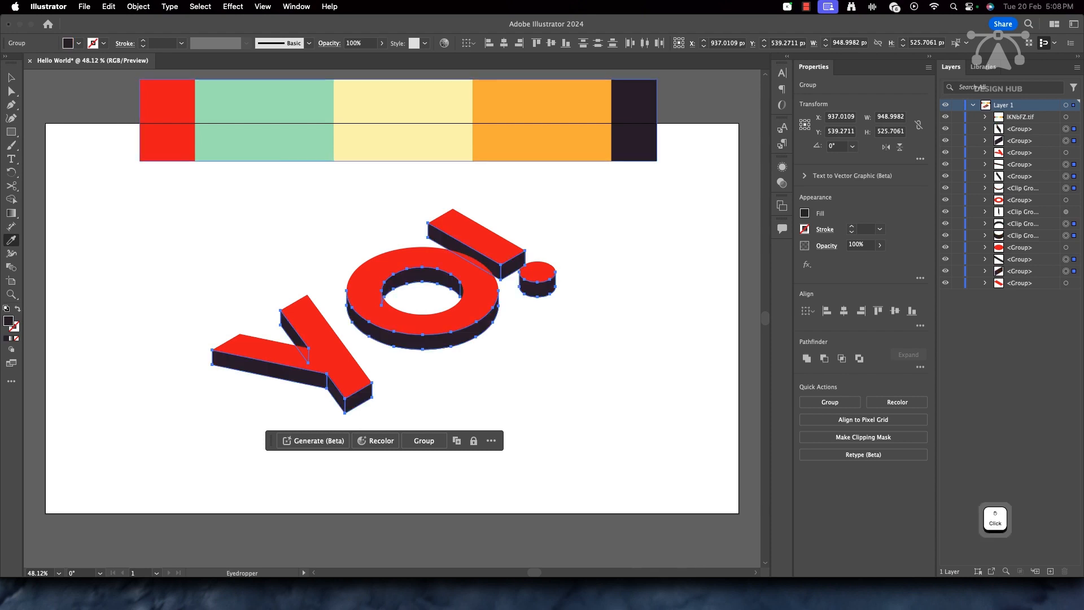
pyautogui.click(542, 141)
pyautogui.click(634, 141)
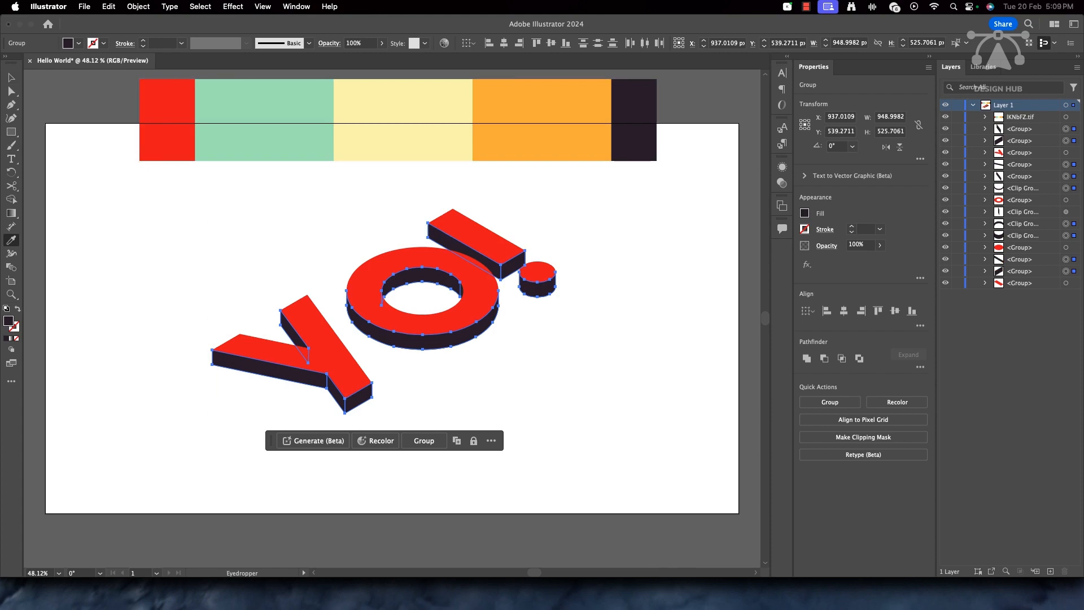
pyautogui.press('v')
pyautogui.press('super+shift+a')
# Step: Recolour the leftover dark grey sliver on the O's inner wall with the palette's dark purple
pyautogui.scroll(8, 462, 290)
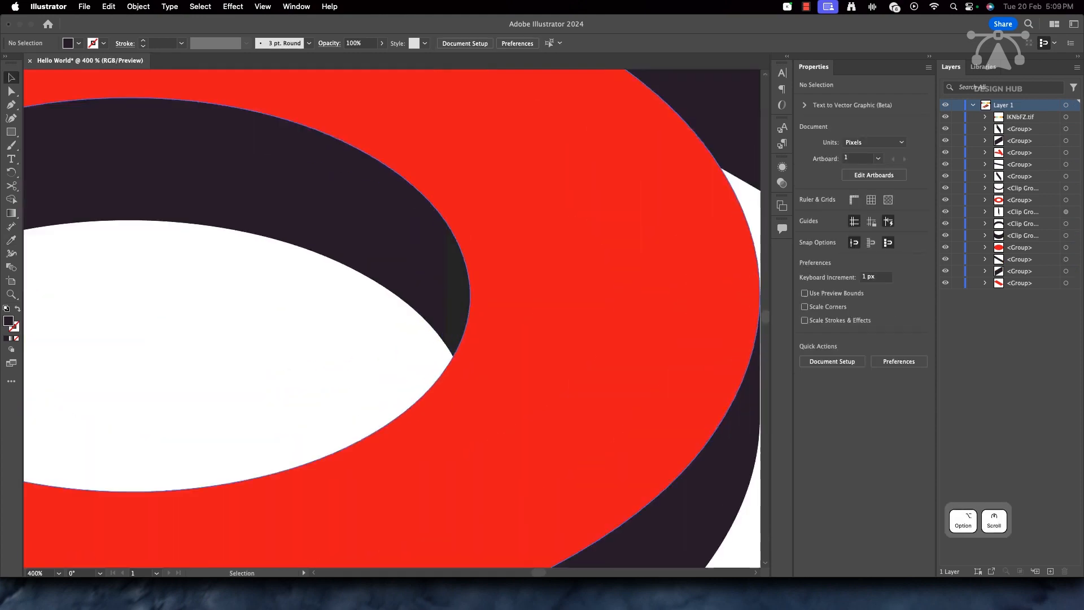
pyautogui.scroll(2, 479, 296)
pyautogui.click(398, 271)
pyautogui.click(431, 268)
pyautogui.scroll(-4, 430, 267)
pyautogui.scroll(-6, 395, 282)
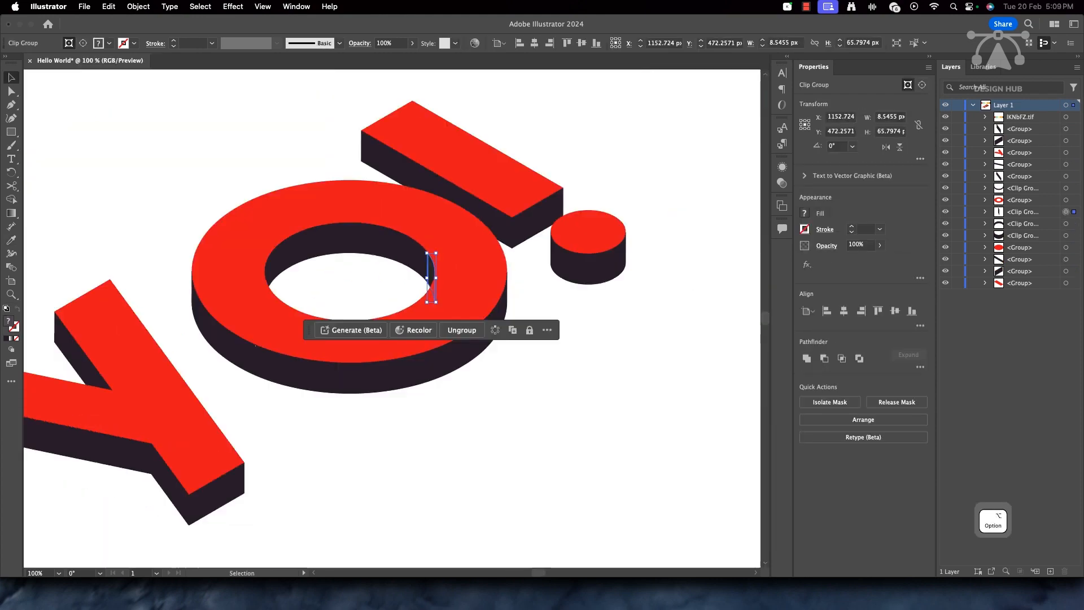
pyautogui.press('i')
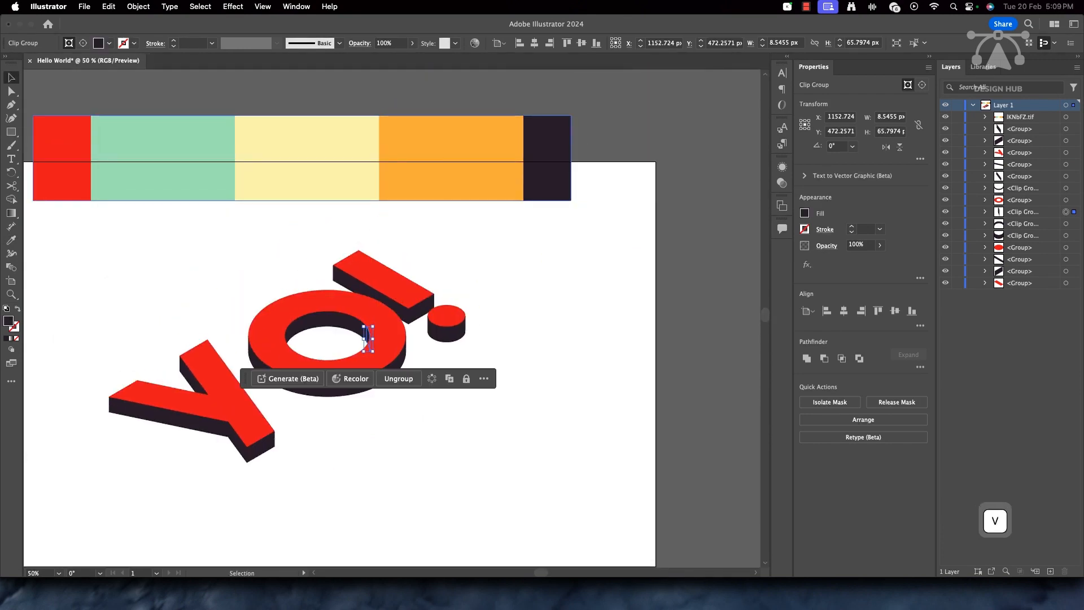
pyautogui.click(339, 238)
# Step: Add a 6 pt stroke to the red top faces of the Y, the O and both exclamation mark parts
pyautogui.scroll(-2, 370, 347)
pyautogui.hscroll(-2, 370, 348)
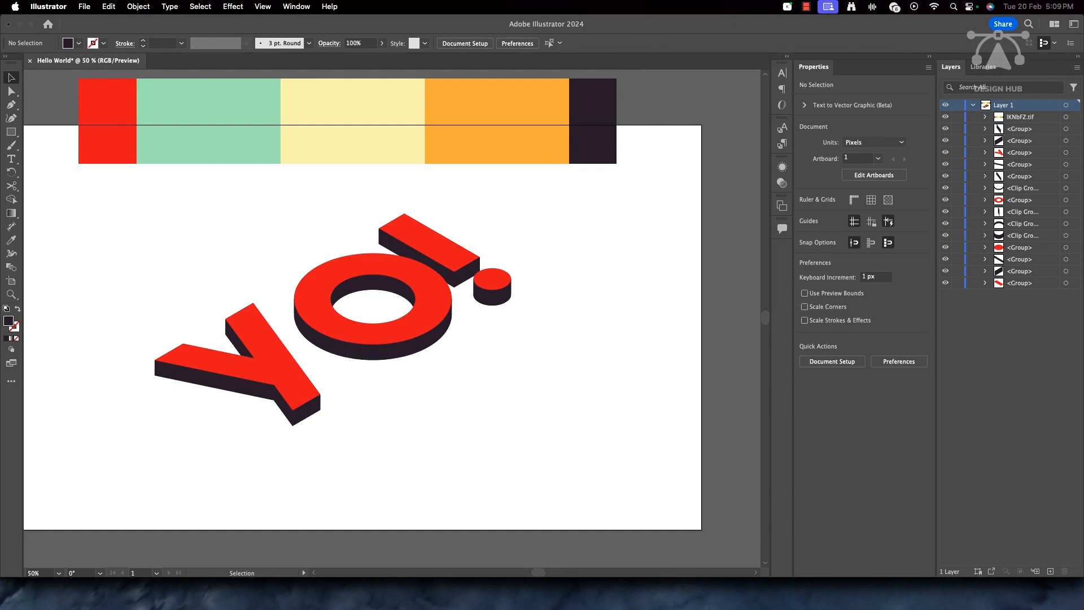
pyautogui.click(283, 372)
pyautogui.keyDown('shift'); pyautogui.click(319, 305); pyautogui.keyUp('shift')
pyautogui.keyDown('shift'); pyautogui.click(451, 257); pyautogui.keyUp('shift')
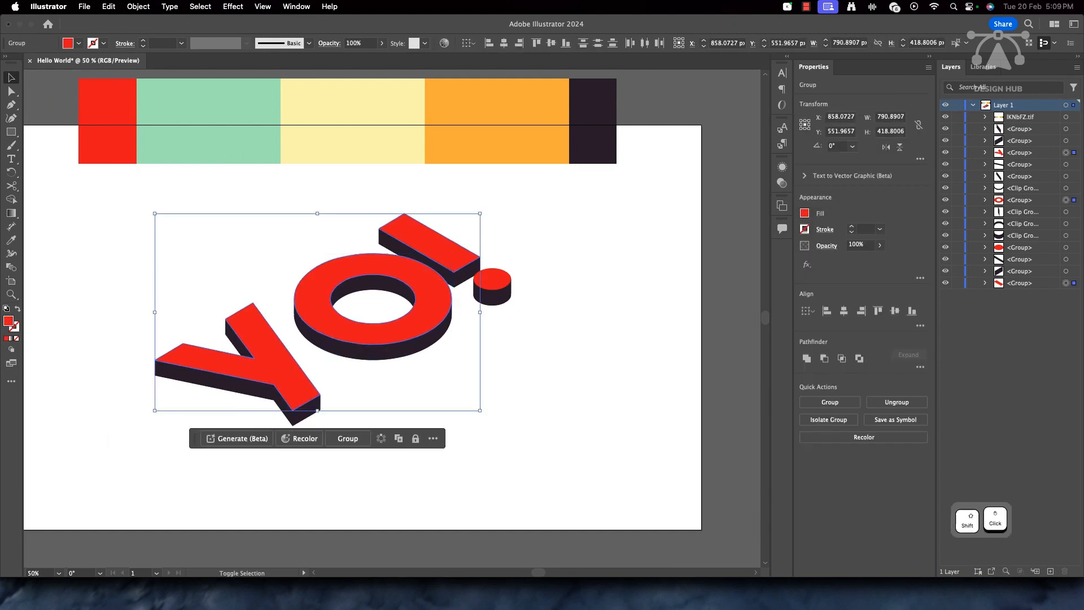
pyautogui.keyDown('shift'); pyautogui.click(492, 279); pyautogui.keyUp('shift')
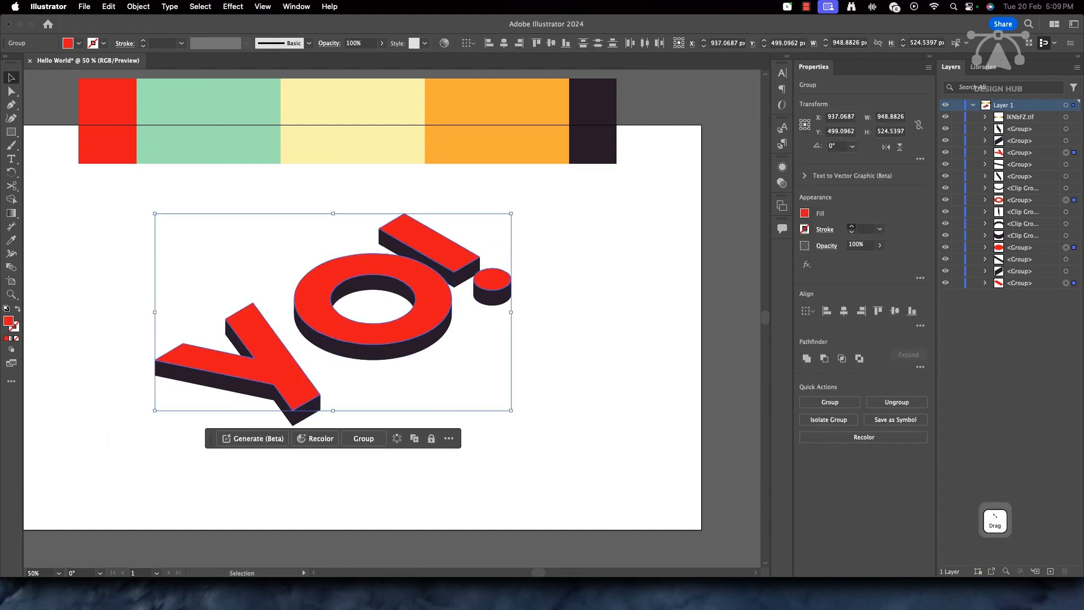
pyautogui.click(852, 226)
pyautogui.click(851, 226)
pyautogui.click(852, 226)
pyautogui.click(852, 225)
pyautogui.click(852, 226)
pyautogui.click(852, 225)
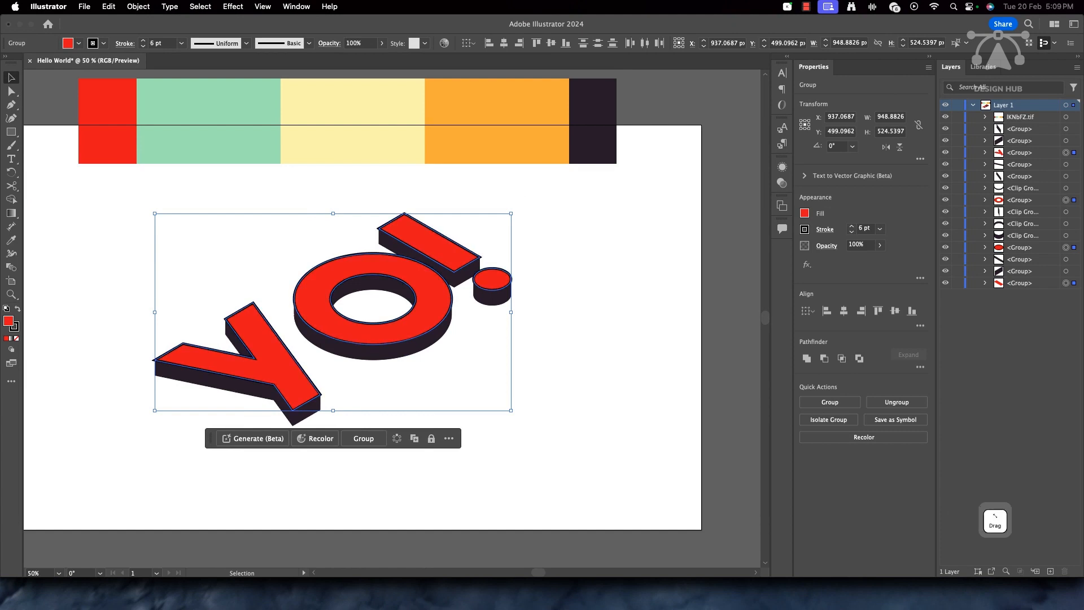
# Step: Colour only the top faces' stroke with the palette's pale yellow using the Eyedropper, keeping their red fill, and deselect the artwork
pyautogui.click(804, 229)
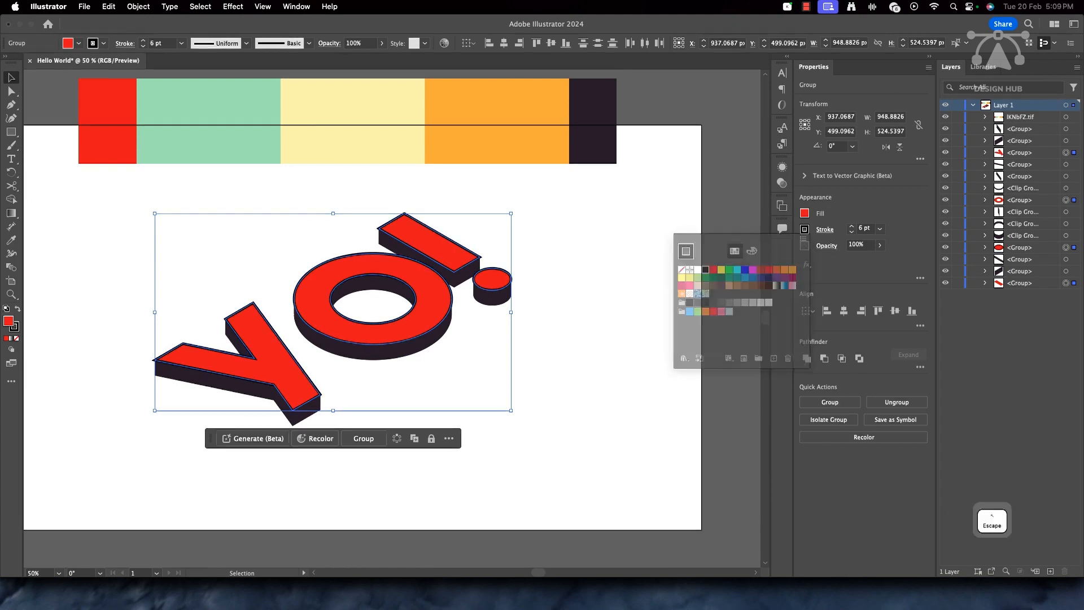
pyautogui.press('x')
pyautogui.press('i')
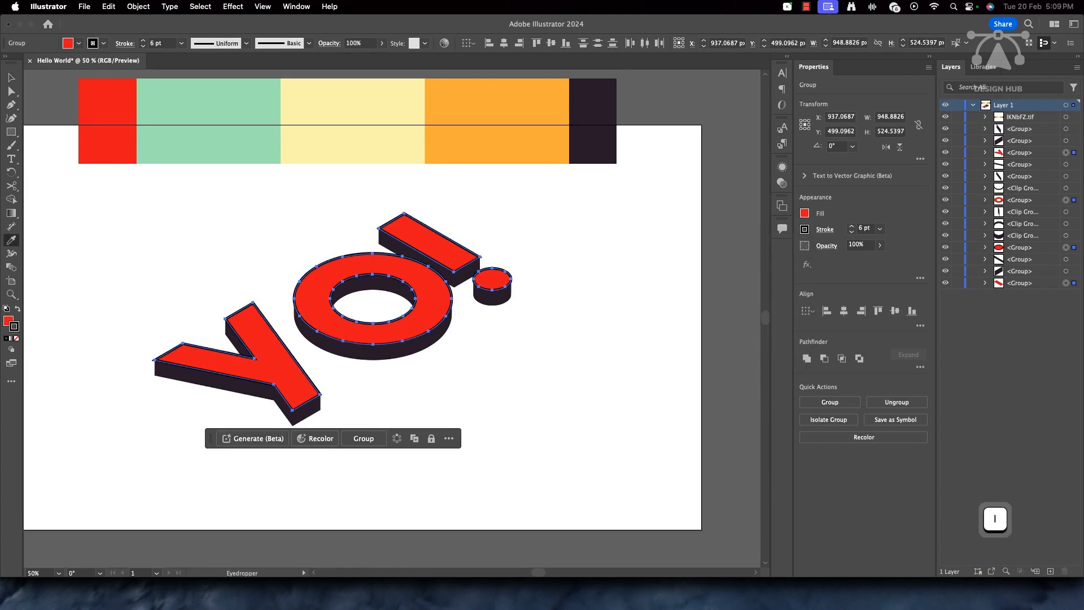
pyautogui.click(497, 122)
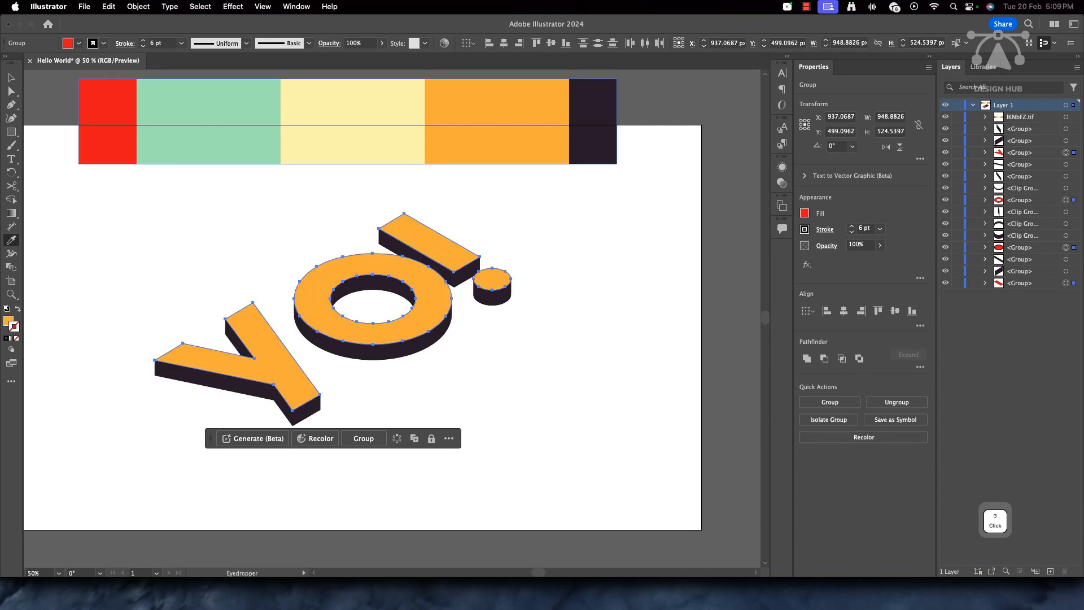
pyautogui.press('super')
pyautogui.press('super+z')
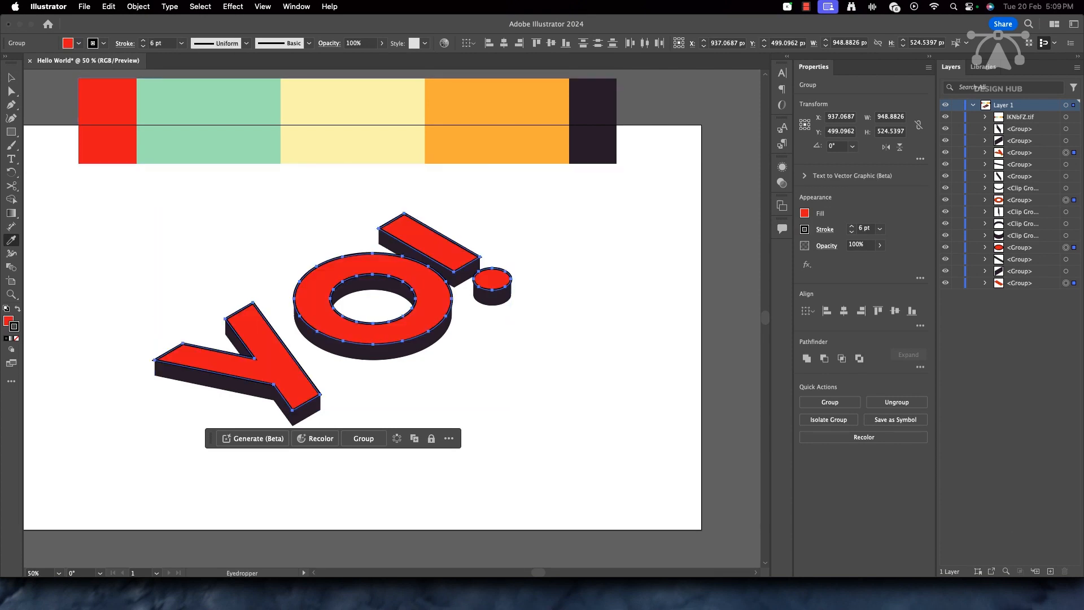
pyautogui.keyDown('shift'); pyautogui.click(497, 122); pyautogui.keyUp('shift')
pyautogui.keyDown('shift'); pyautogui.click(208, 122); pyautogui.keyUp('shift')
pyautogui.keyDown('shift'); pyautogui.click(352, 122); pyautogui.keyUp('shift')
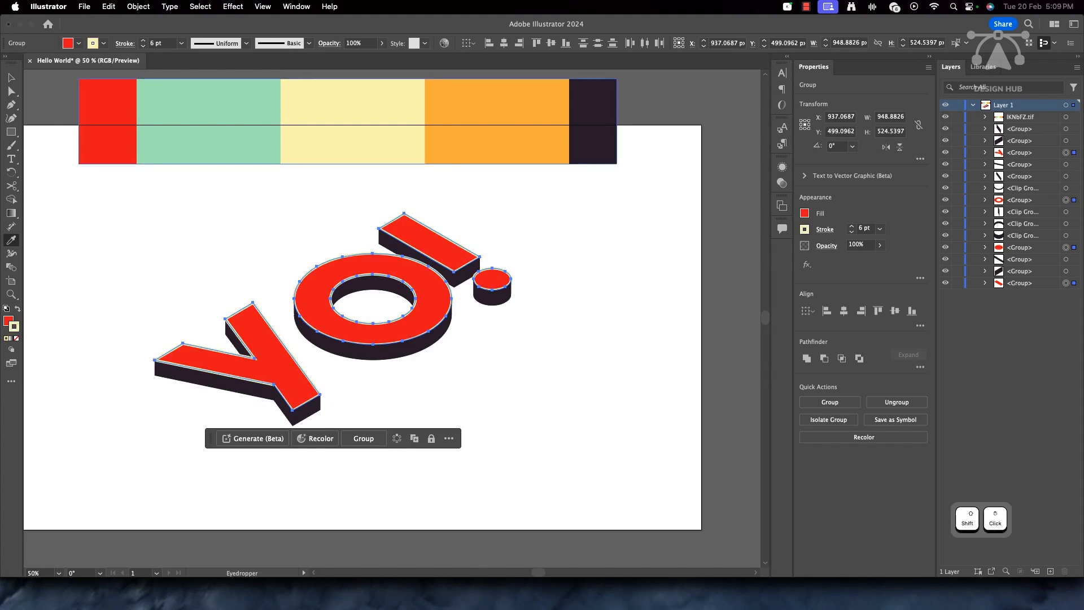
pyautogui.click(11, 78)
pyautogui.press('super+shift+a')
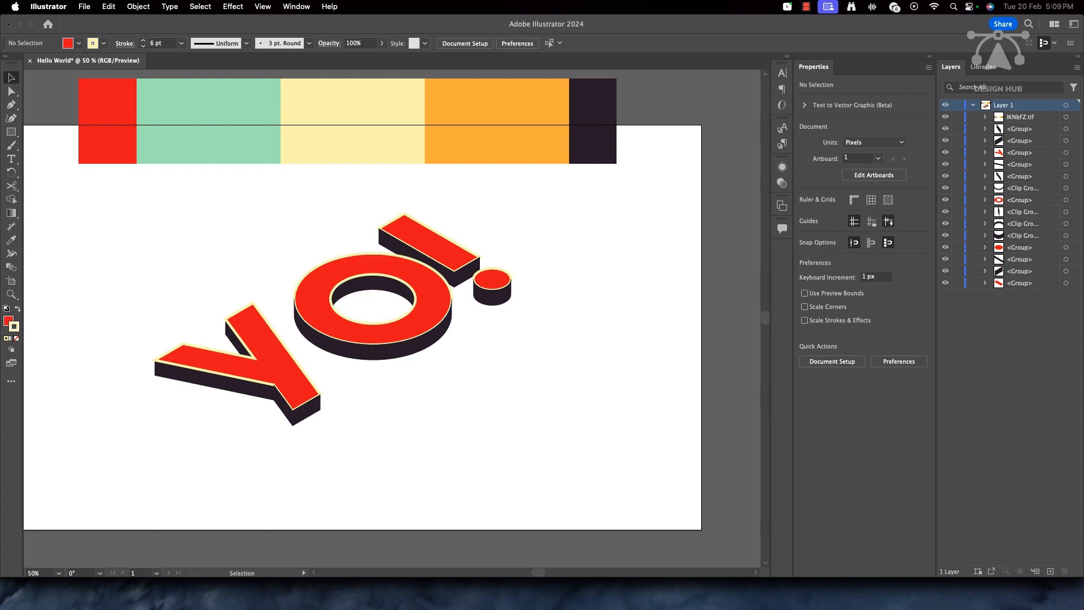
# Step: Switch to the Freepik page in Brave Browser and open its Vectors section
pyautogui.hscroll(-3, 388, 306)
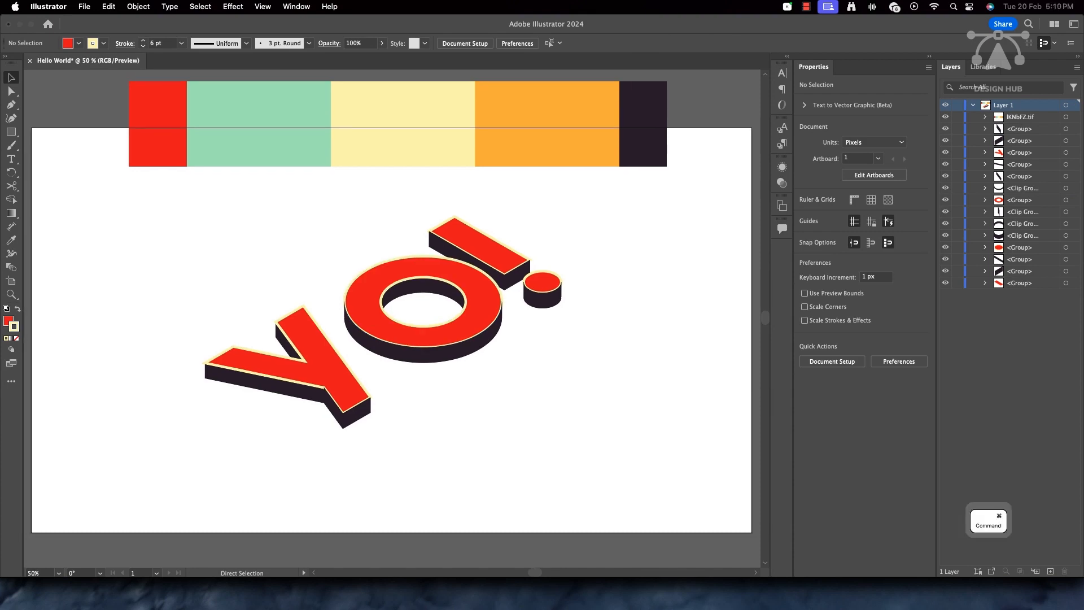
pyautogui.press('super+Tab')
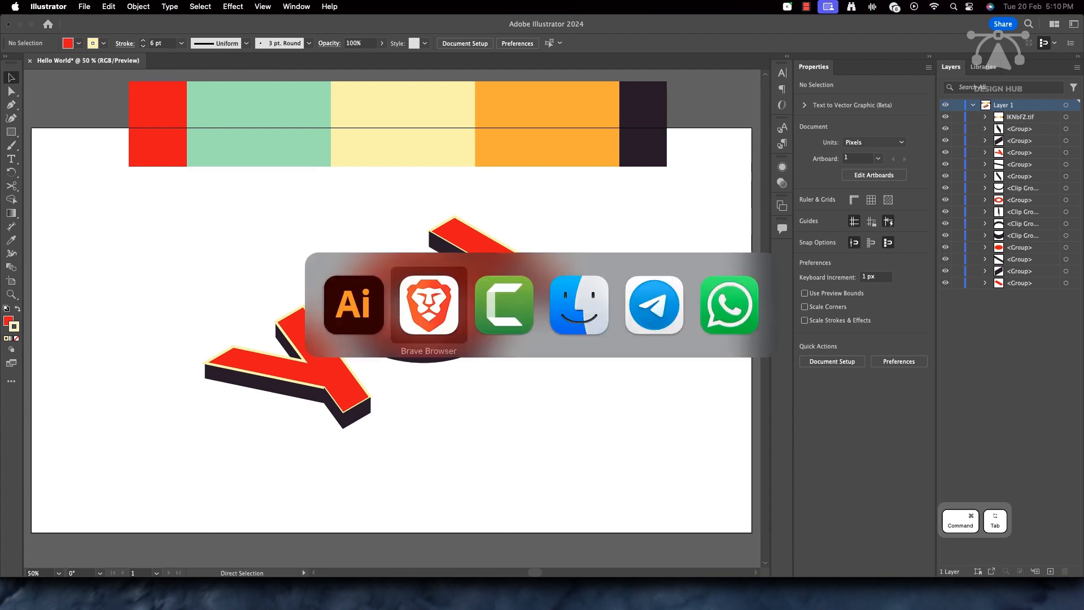
pyautogui.press('super+Tab')
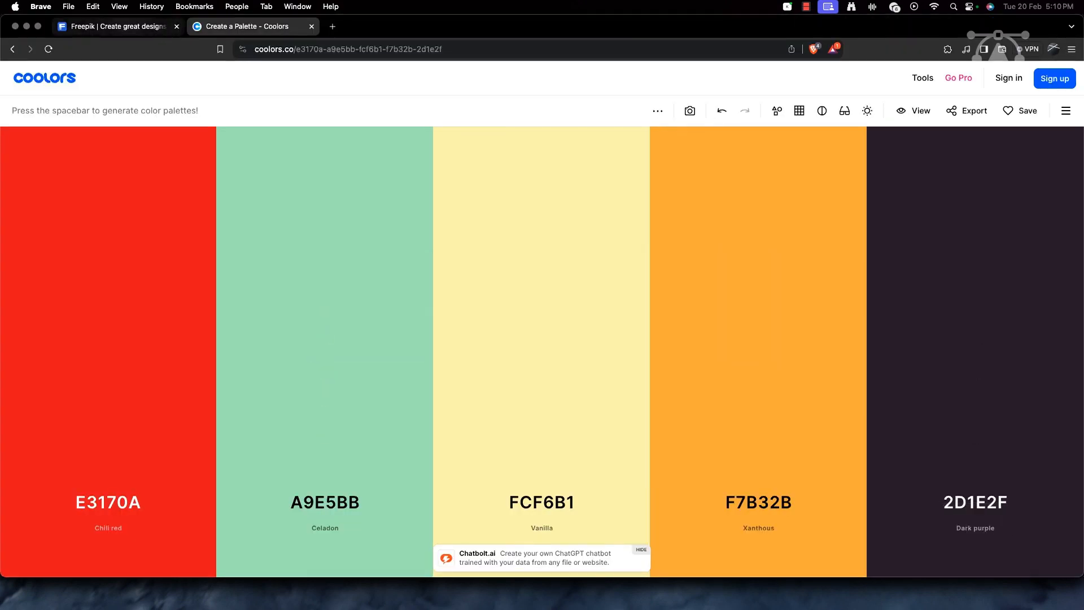
pyautogui.click(113, 26)
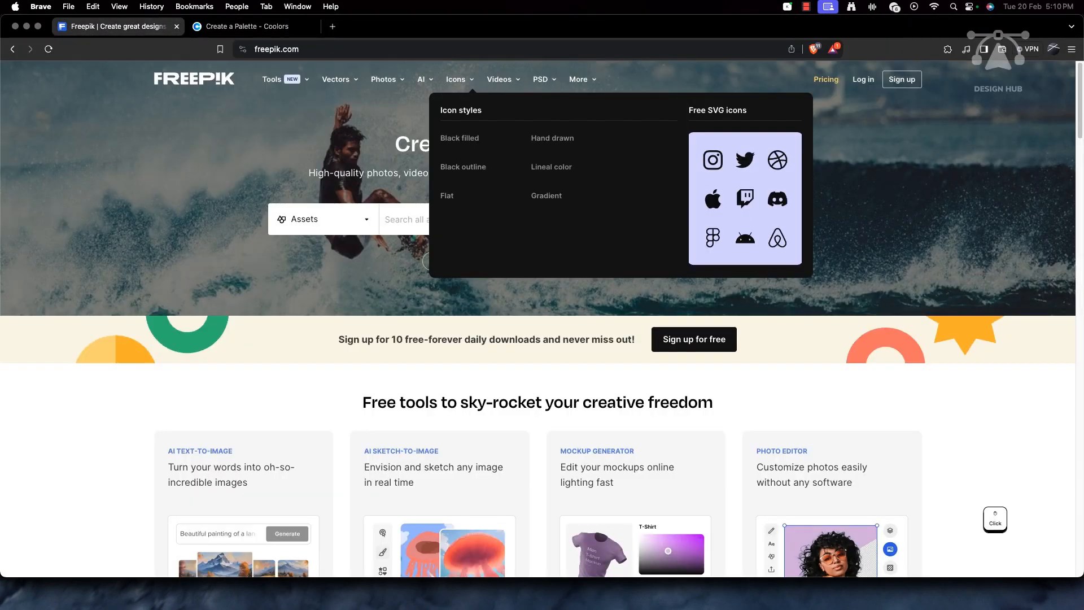
pyautogui.scroll(-1, 537, 282)
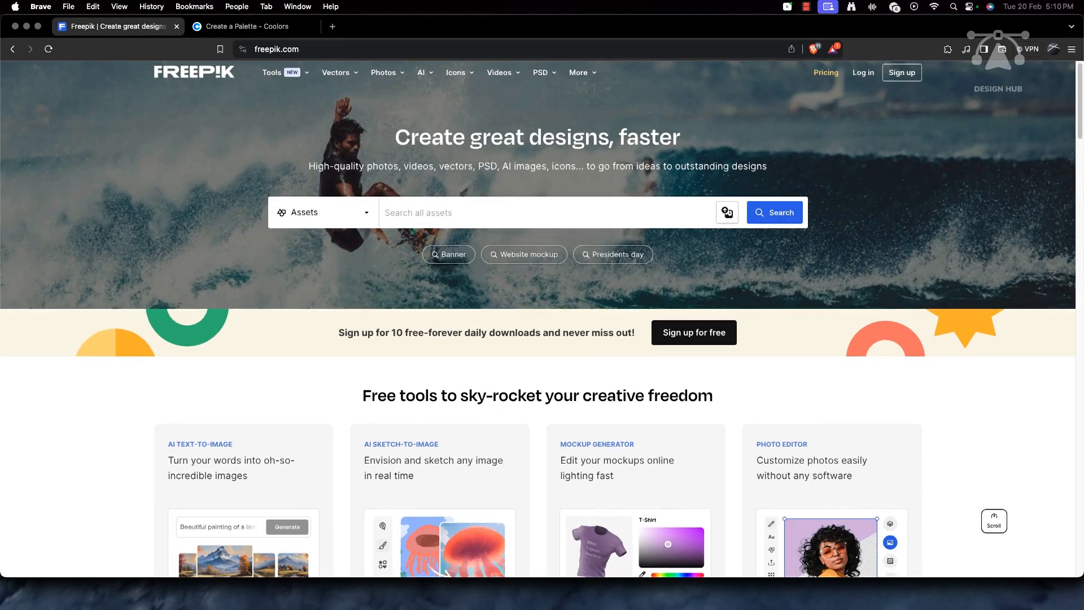
pyautogui.scroll(-10, 537, 319)
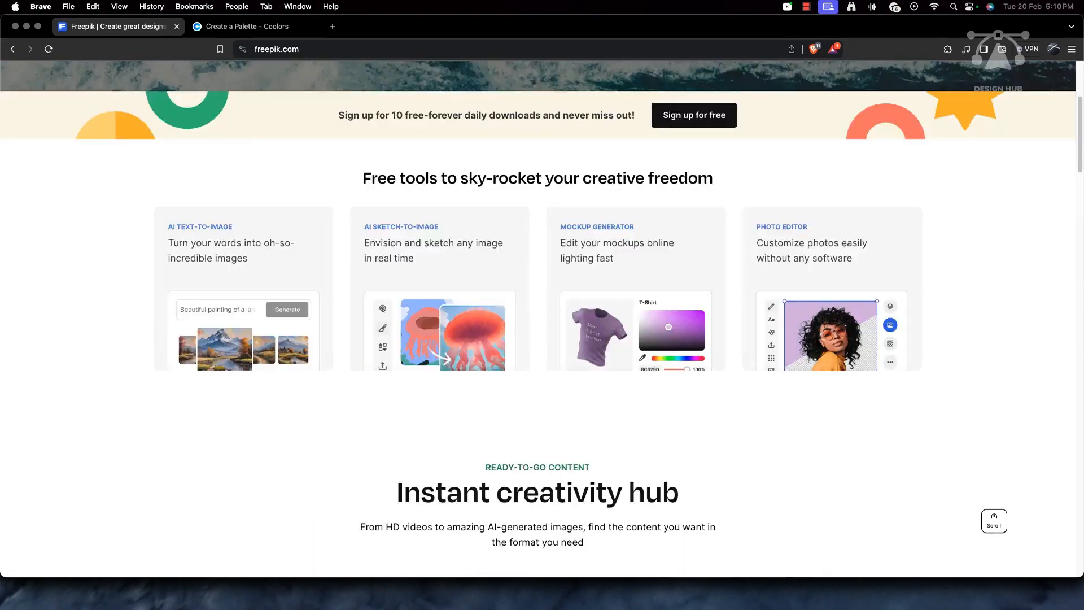
pyautogui.scroll(-3, 538, 320)
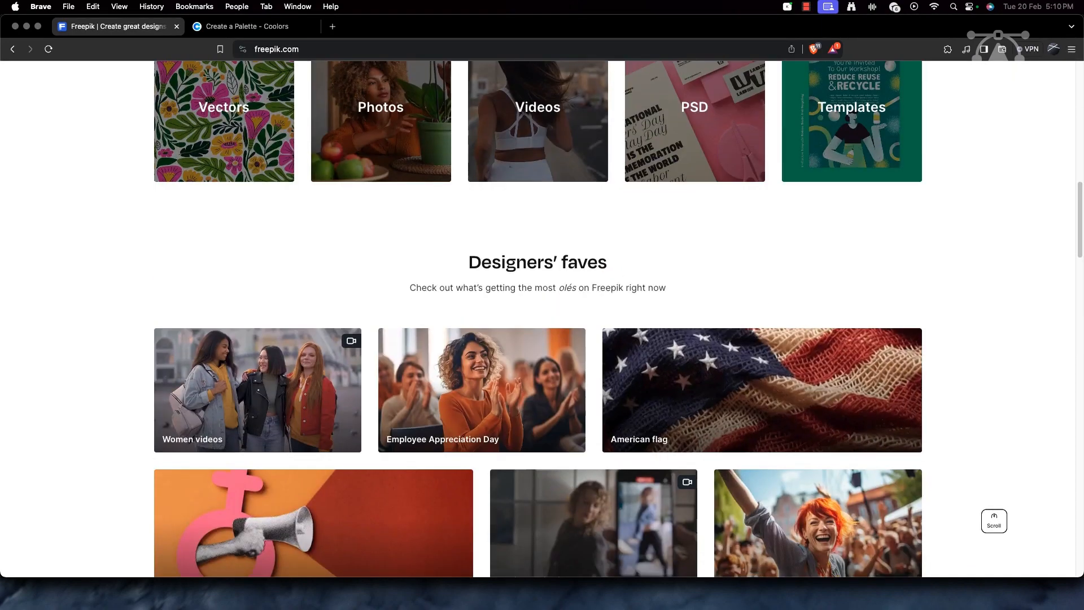
pyautogui.scroll(7, 538, 319)
pyautogui.scroll(6, 537, 319)
pyautogui.scroll(-10, 538, 319)
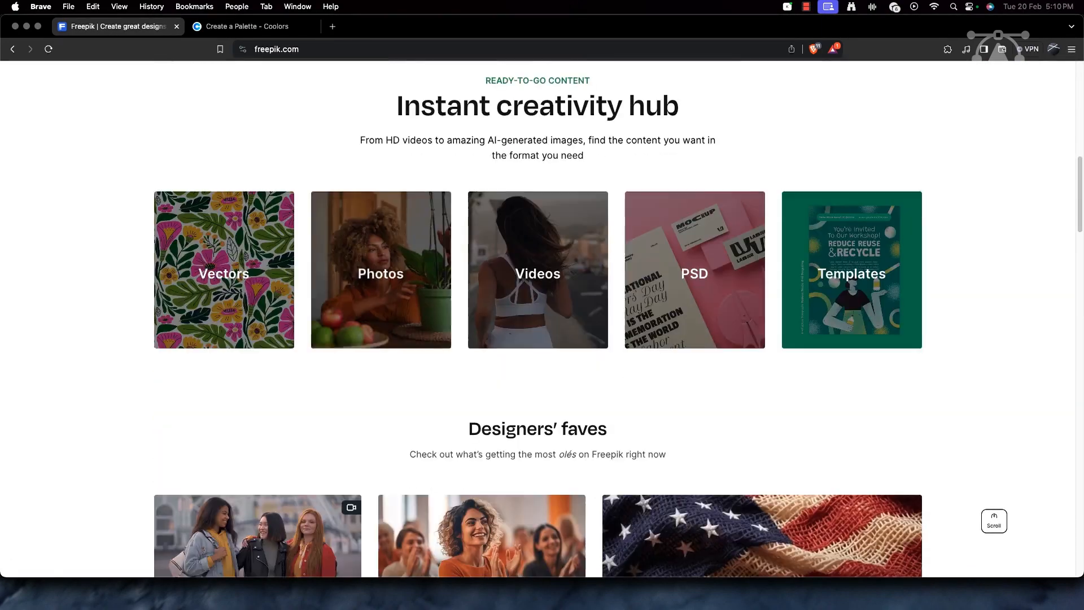
pyautogui.click(224, 274)
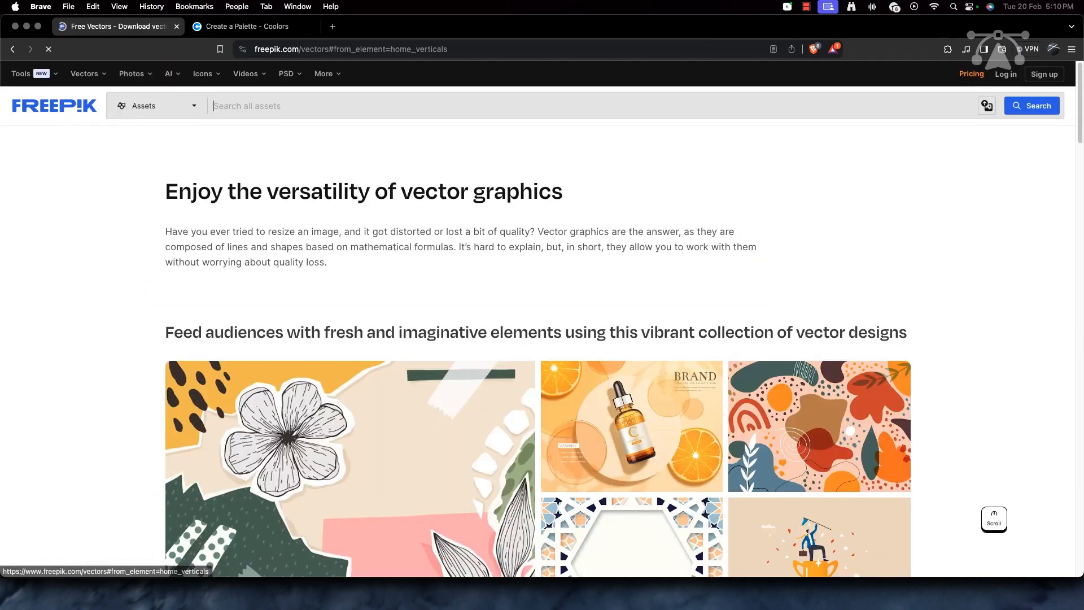
# Step: Look through the Events, Education, Nature and Others vector categories, ending on Nature
pyautogui.scroll(-10, 396, 305)
pyautogui.scroll(4, 444, 309)
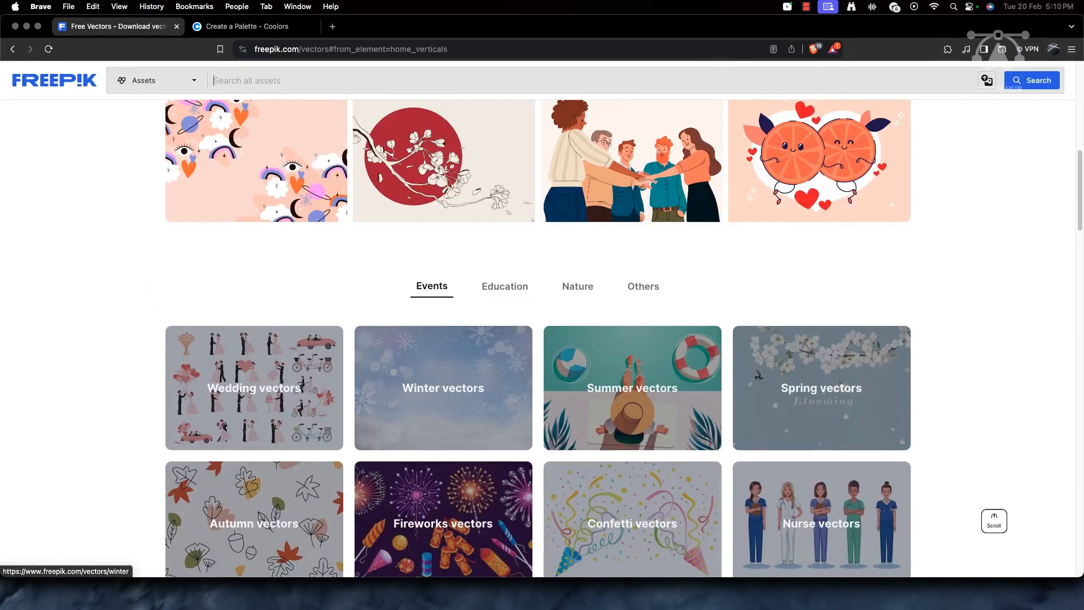
pyautogui.click(577, 287)
pyautogui.click(504, 286)
pyautogui.click(431, 286)
pyautogui.click(504, 286)
pyautogui.click(578, 286)
pyautogui.click(643, 286)
pyautogui.click(577, 286)
pyautogui.scroll(-4, 577, 283)
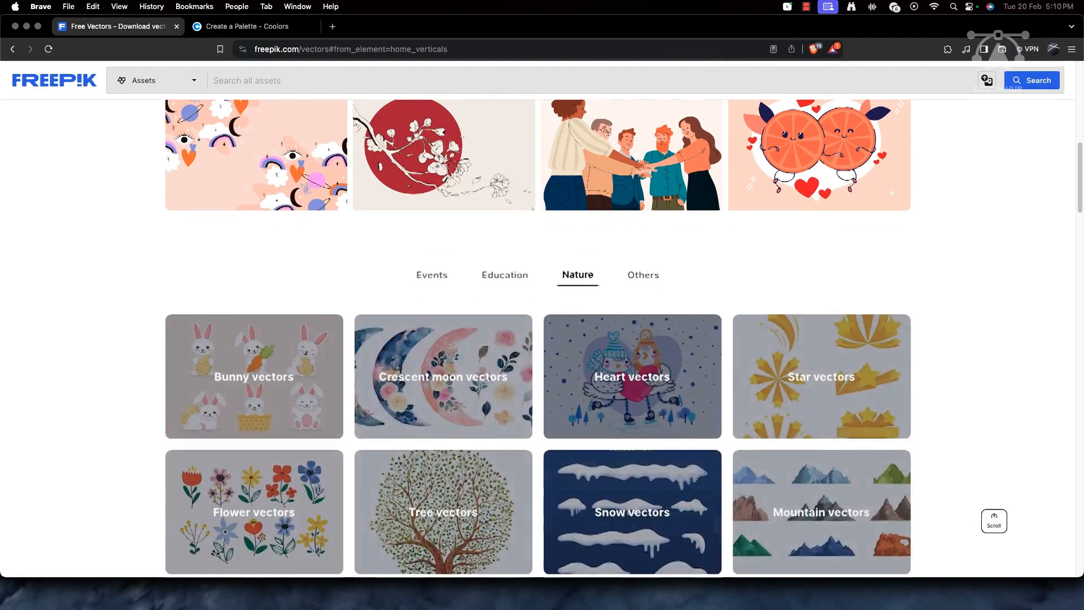
# Step: Open the Leaf vectors collection from the Nature category and look through its illustrations
pyautogui.scroll(-10, 632, 322)
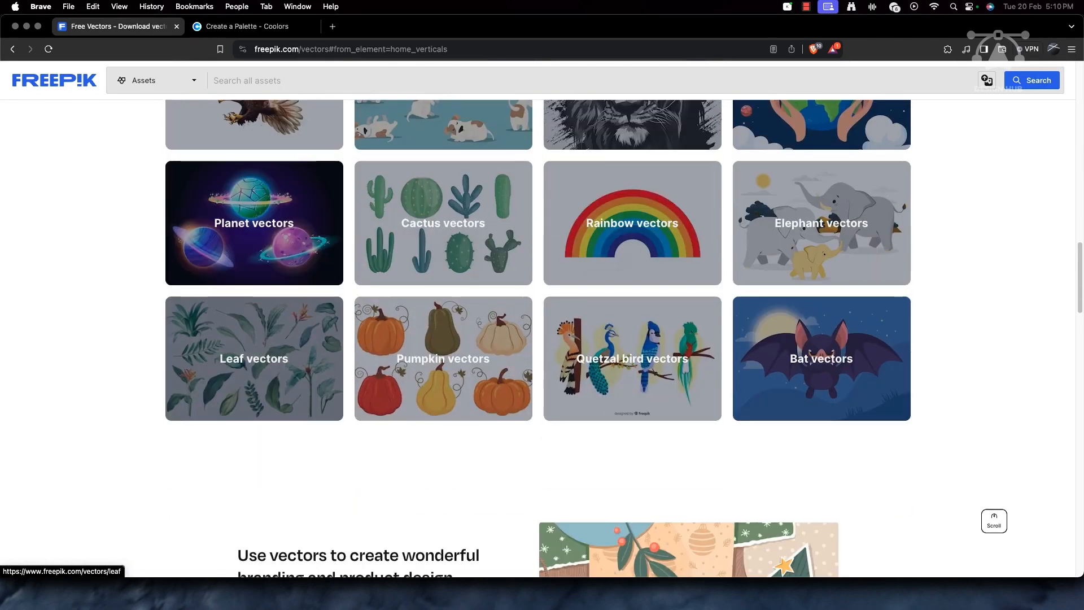
pyautogui.scroll(-15, 596, 307)
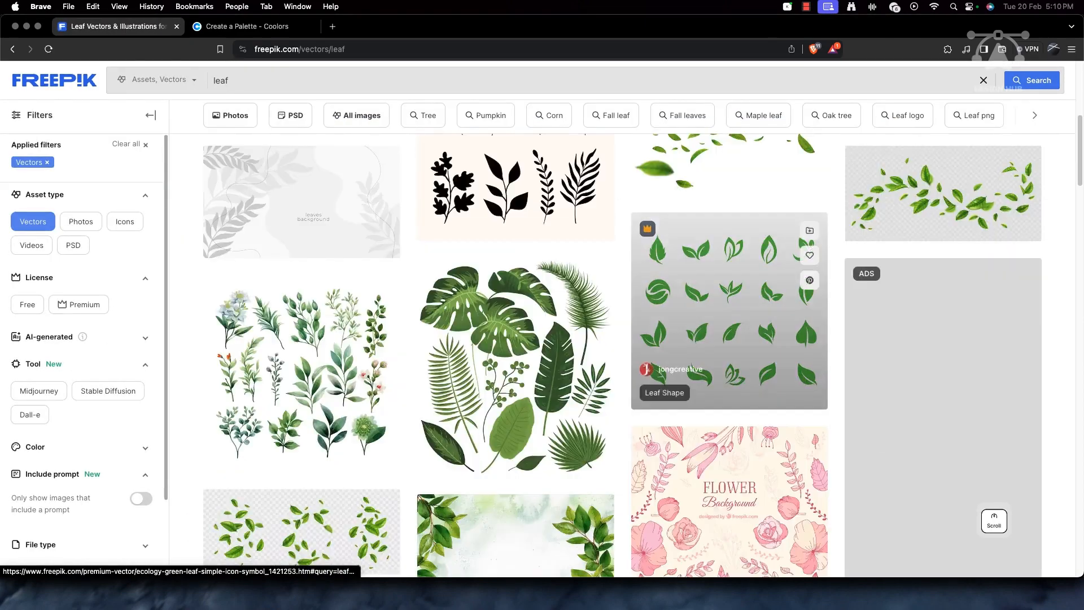
pyautogui.scroll(-15, 596, 307)
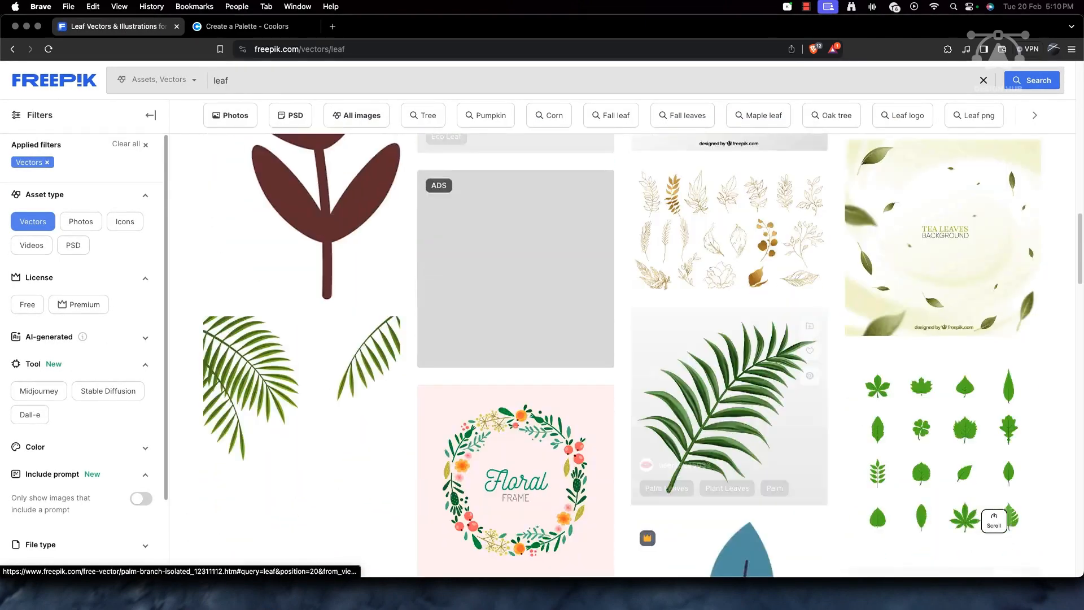
# Step: Open the flat design of linear leaves and flowers vector and download it to the Resources folder as flat-design-linear-leaves-flowers
pyautogui.scroll(-3, 960, 452)
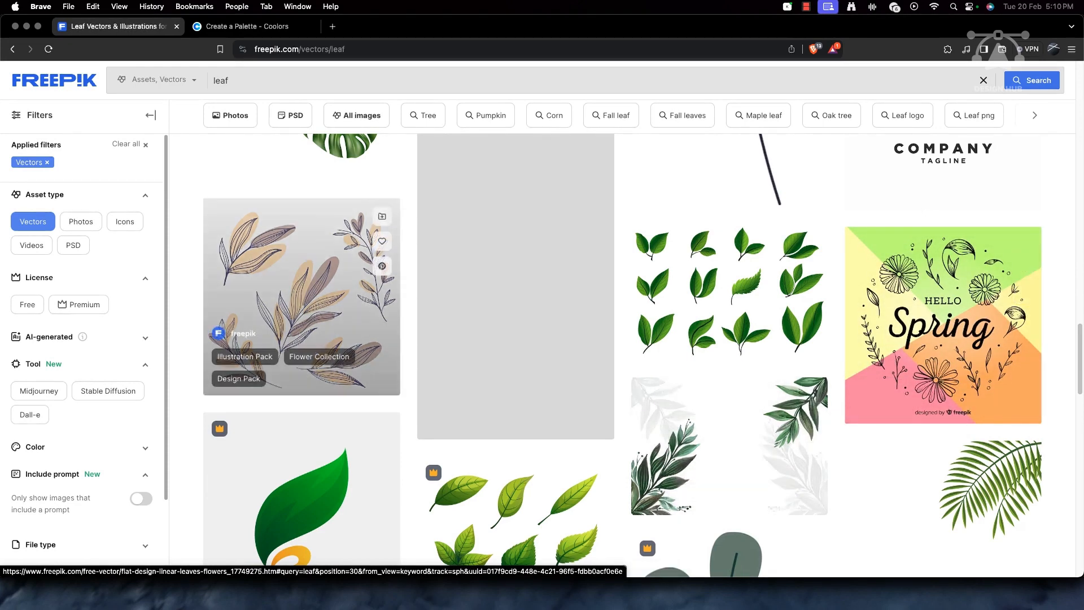
pyautogui.click(302, 297)
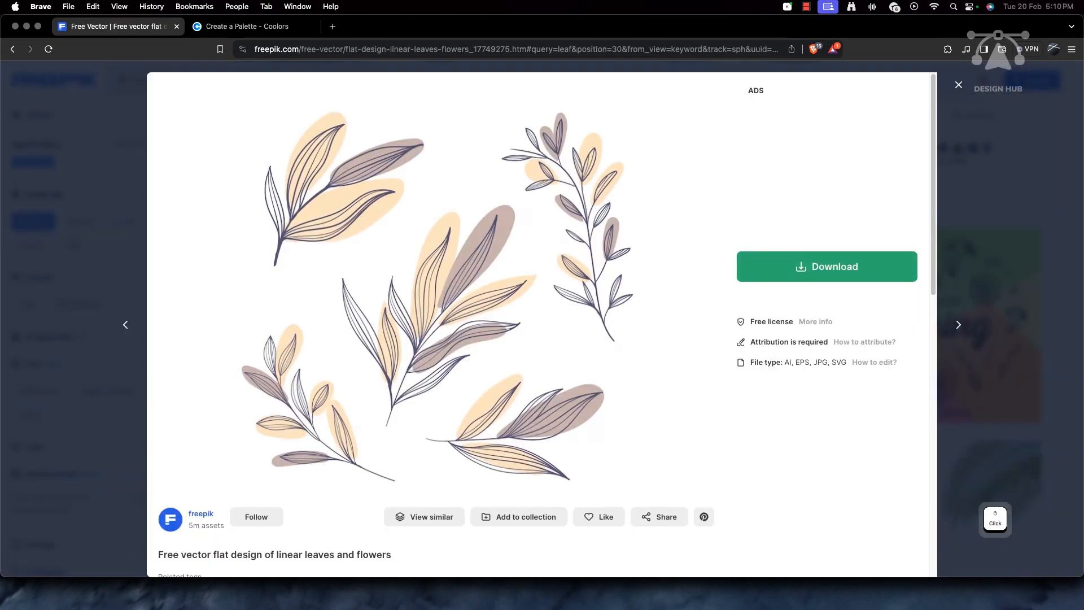
pyautogui.click(765, 406)
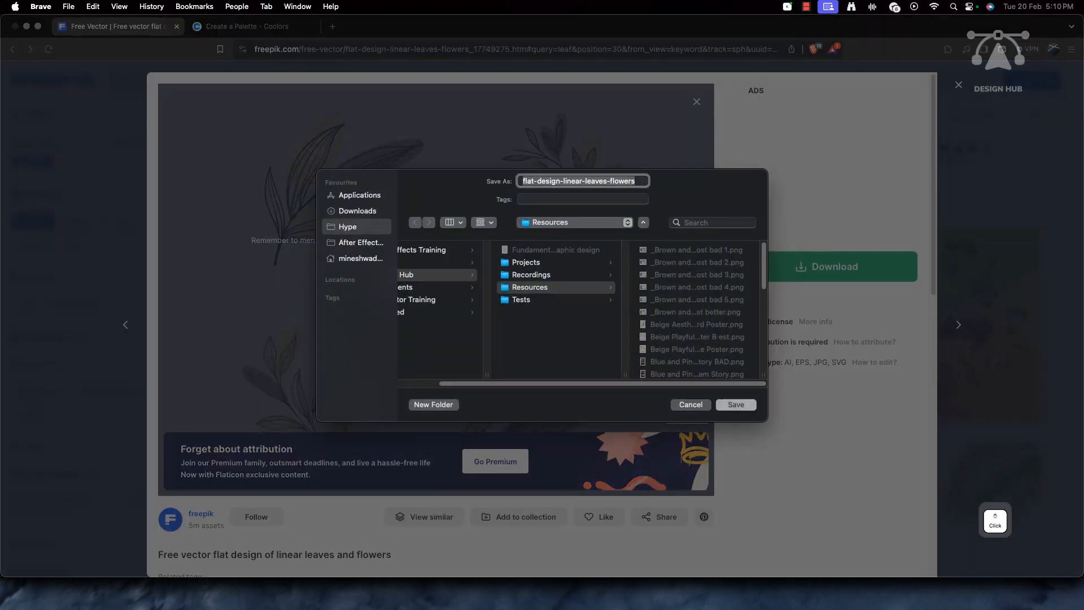
pyautogui.click(735, 404)
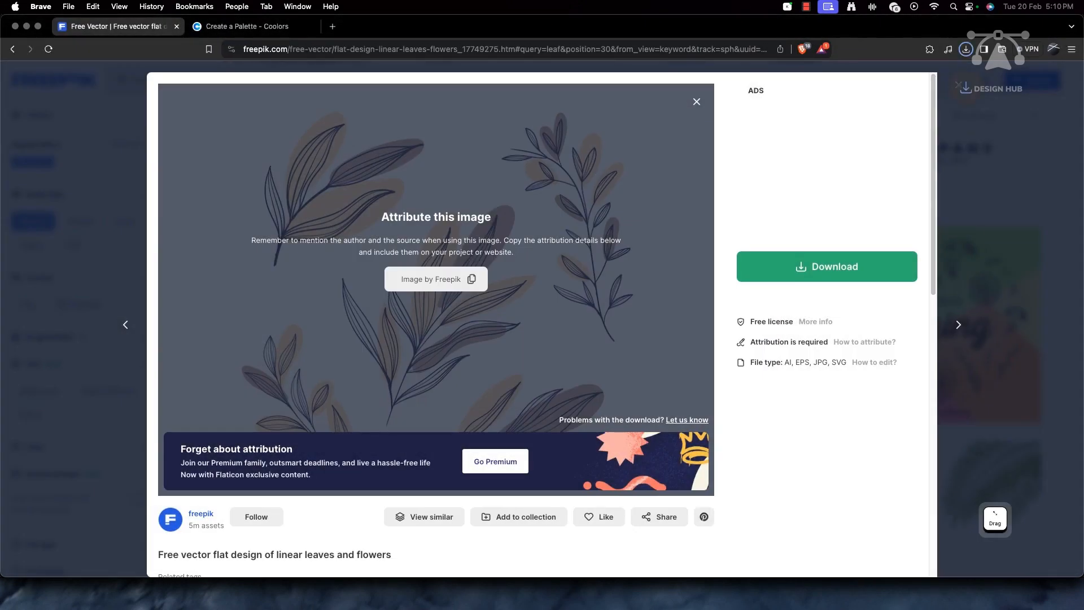
# Step: Show the download in Finder and open 5860074.eps from the flat-design-linear-leaves-flowers folder in Adobe Illustrator 2024
pyautogui.click(967, 49)
pyautogui.click(870, 99)
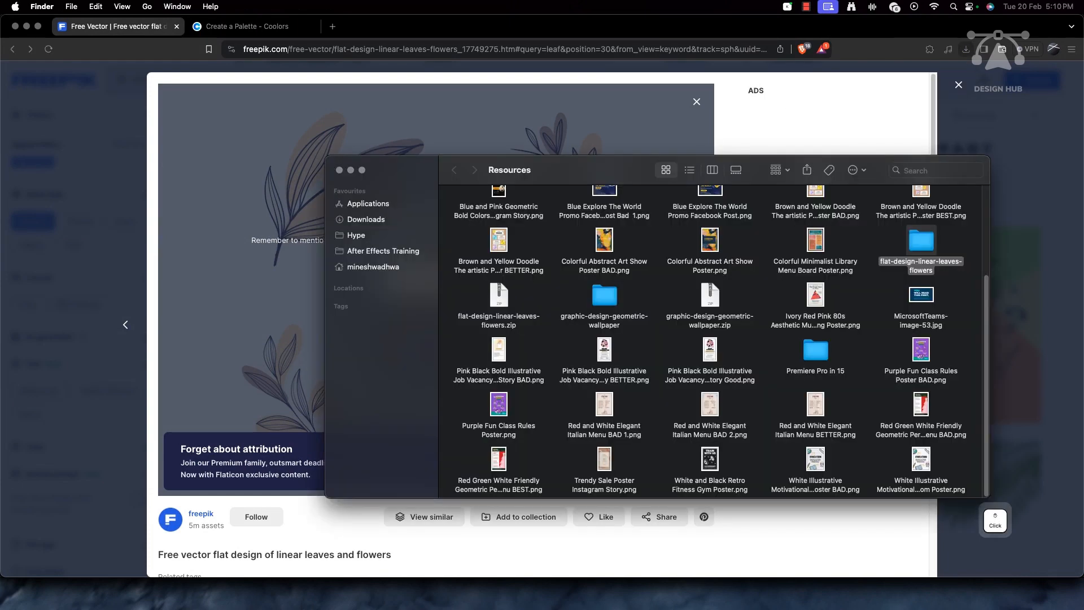
pyautogui.doubleClick(920, 240)
pyautogui.click(584, 211)
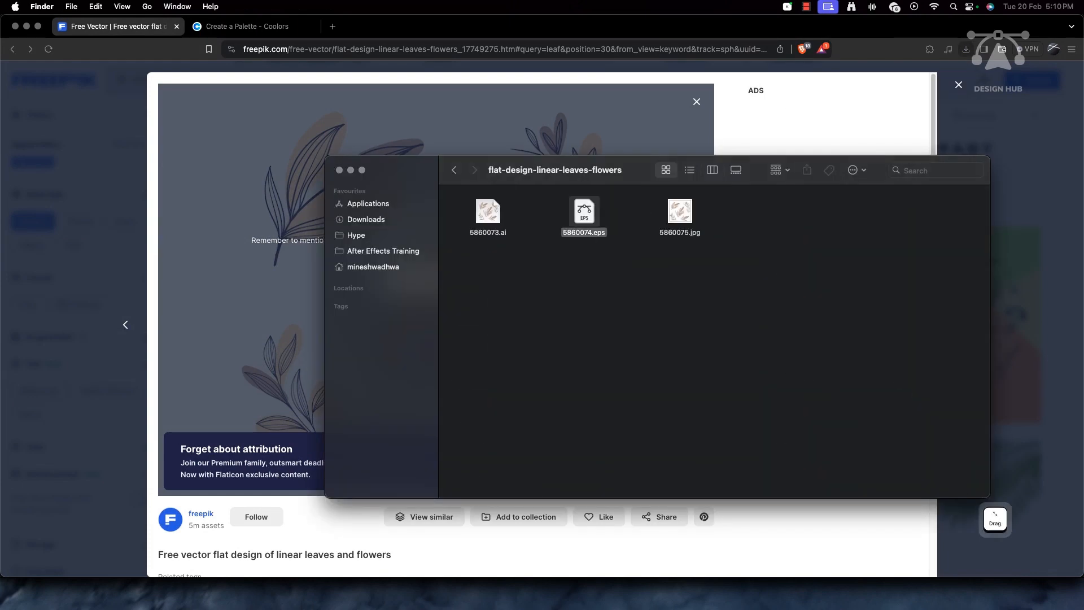
pyautogui.rightClick(584, 215)
pyautogui.moveTo(615, 235)
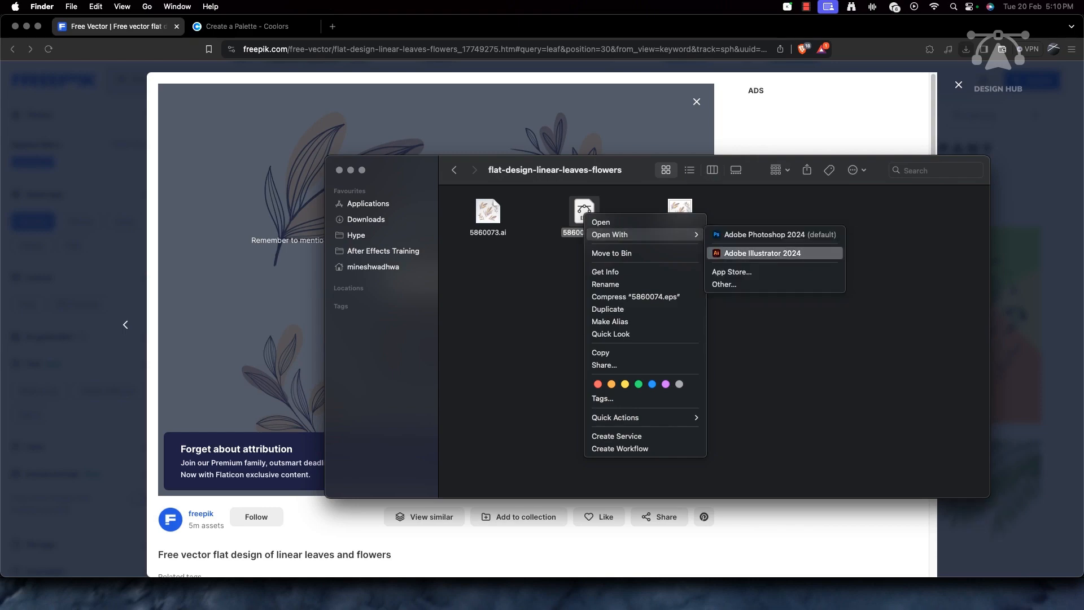
pyautogui.click(763, 253)
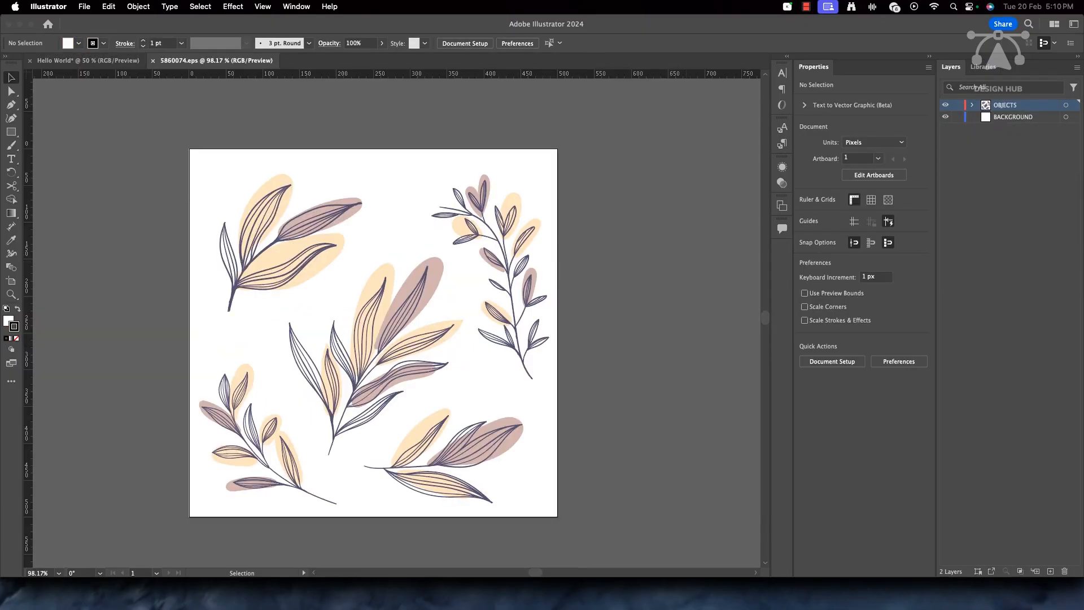
# Step: Select the leaf branches one after another to check how the artwork is grouped, ending with nothing selected
pyautogui.click(479, 330)
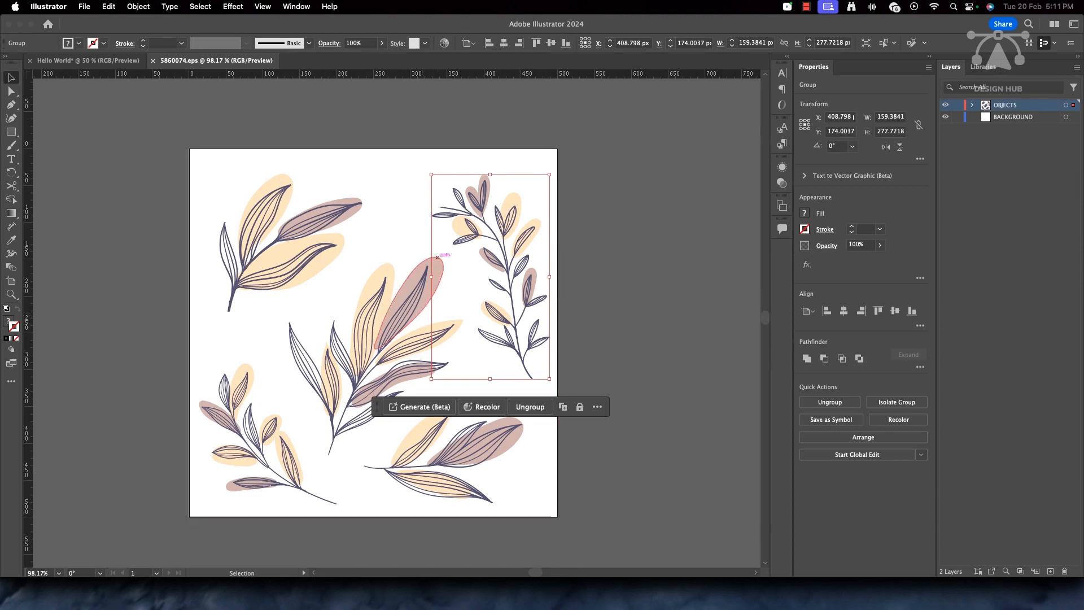
pyautogui.click(587, 271)
pyautogui.click(508, 271)
pyautogui.click(289, 227)
pyautogui.click(429, 389)
pyautogui.click(462, 432)
pyautogui.click(345, 390)
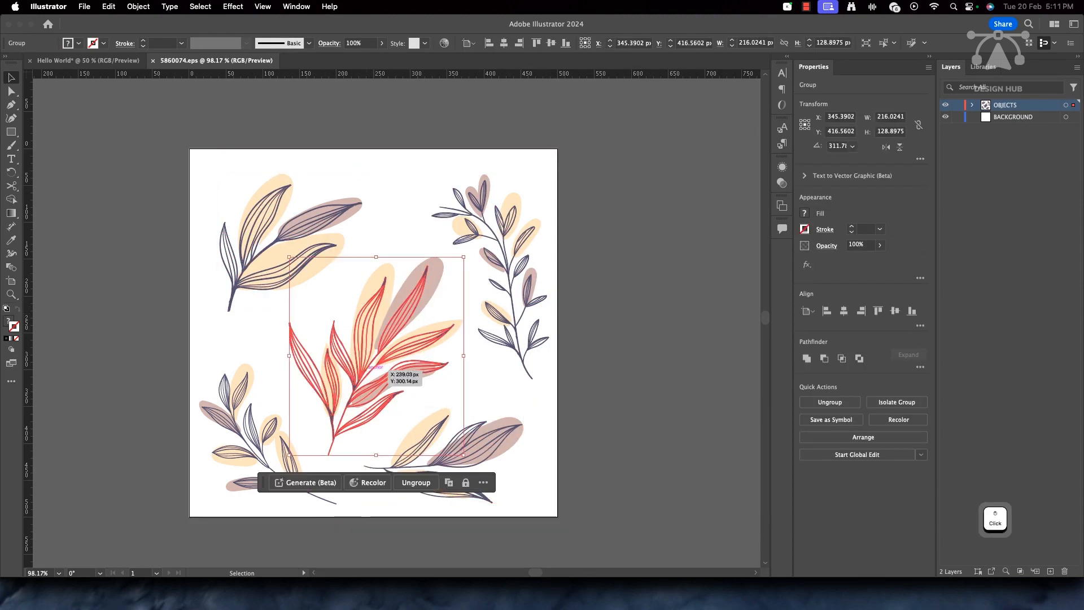
pyautogui.click(265, 434)
pyautogui.click(141, 338)
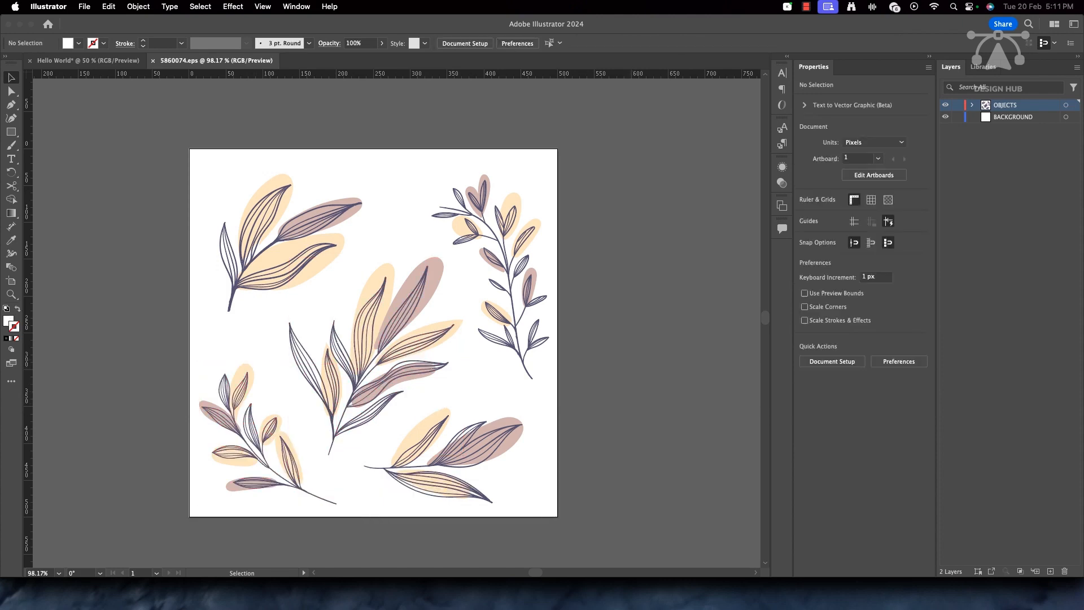
pyautogui.click(463, 305)
pyautogui.click(587, 328)
# Step: Scale down the tall branch at the artboard's right and the branch at its lower right, and move them closer together
pyautogui.scroll(-2, 514, 318)
pyautogui.hscroll(5, 513, 319)
pyautogui.scroll(2, 282, 271)
pyautogui.hscroll(-1, 283, 271)
pyautogui.click(293, 274)
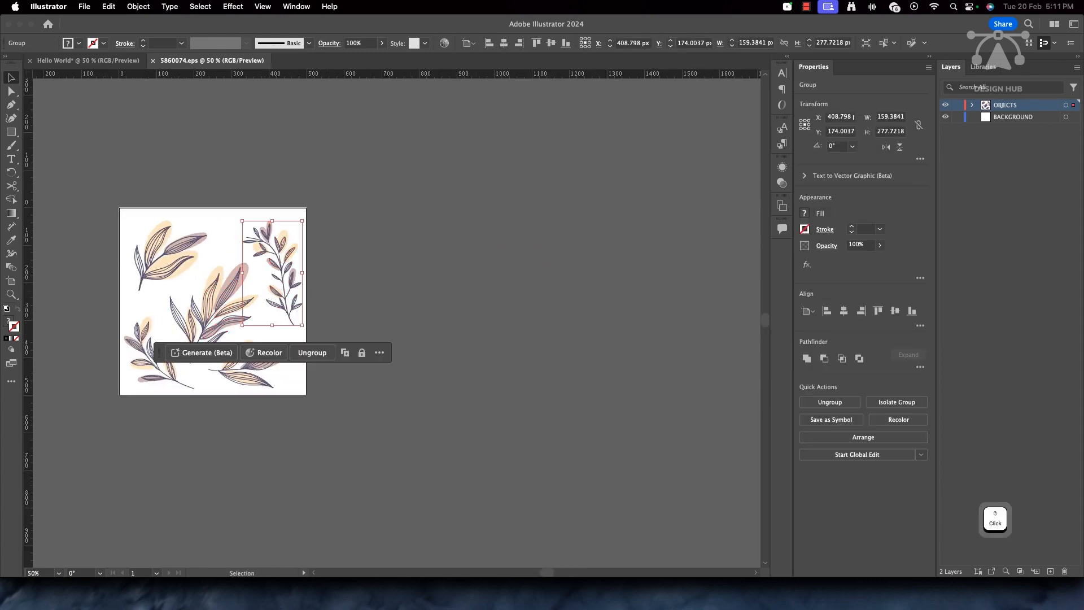
pyautogui.moveTo(304, 326); pyautogui.dragTo(281, 276)
pyautogui.click(277, 350)
pyautogui.moveTo(290, 388); pyautogui.dragTo(276, 324)
# Step: Scale down the large central branch and the upper-left branch, and gather them beside the two reduced branches
pyautogui.click(229, 319)
pyautogui.moveTo(259, 363); pyautogui.dragTo(178, 263)
pyautogui.click(178, 257)
pyautogui.moveTo(156, 219); pyautogui.dragTo(251, 281)
# Step: Shrink the lower-left branch to about 67 by 69 px and move it to the left side of the leaf cluster
pyautogui.click(150, 356)
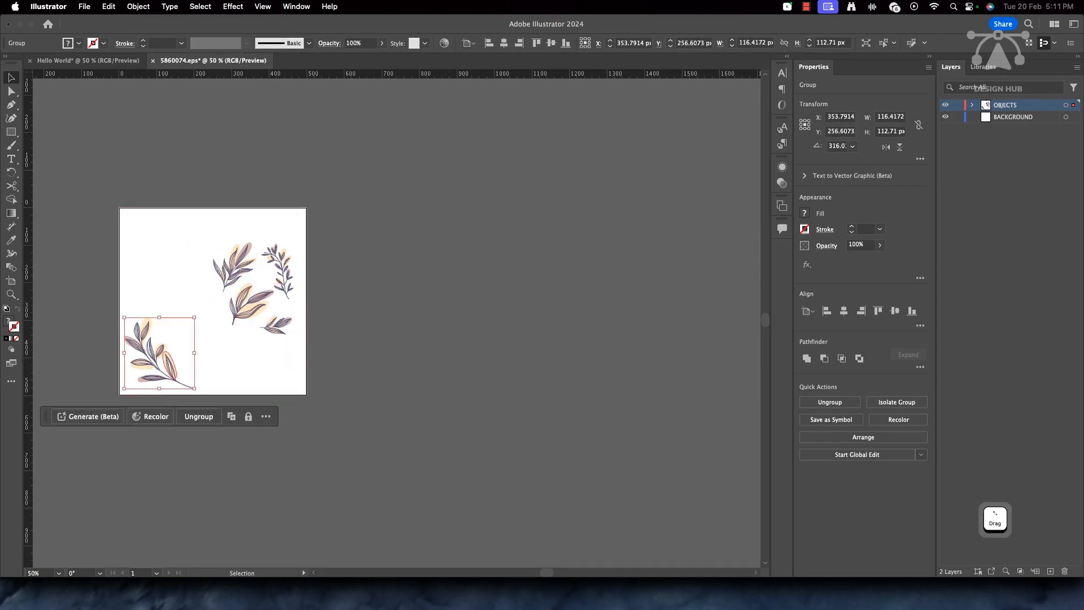
pyautogui.moveTo(194, 389); pyautogui.dragTo(144, 329)
pyautogui.press('super+z')
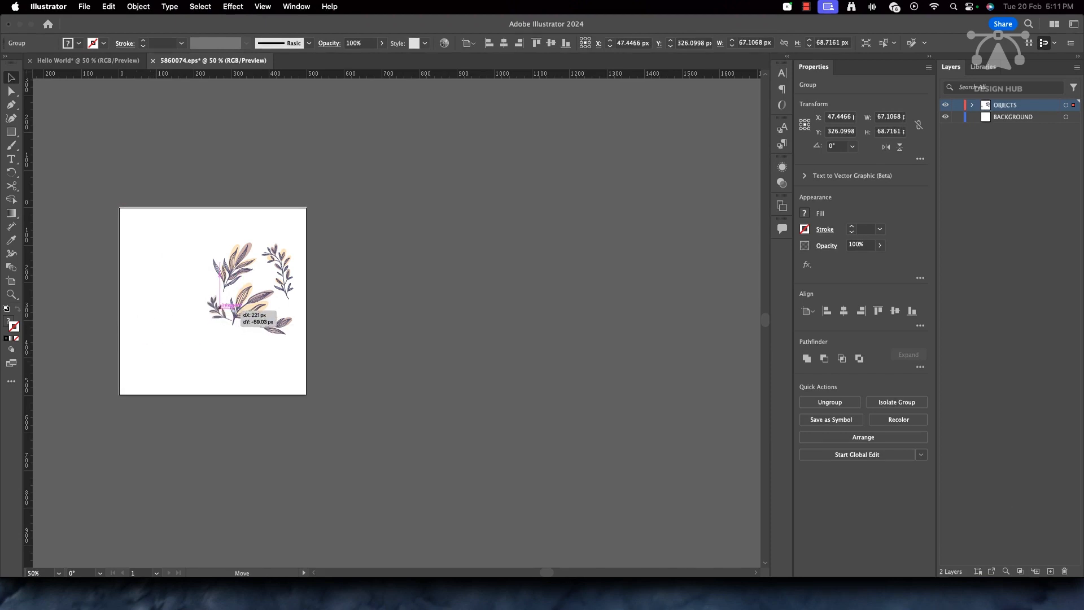
pyautogui.moveTo(213, 307); pyautogui.dragTo(231, 333)
# Step: Rotate the tall right branch and the upper branch, and reposition them around the cluster's middle branch
pyautogui.moveTo(285, 266); pyautogui.dragTo(293, 297)
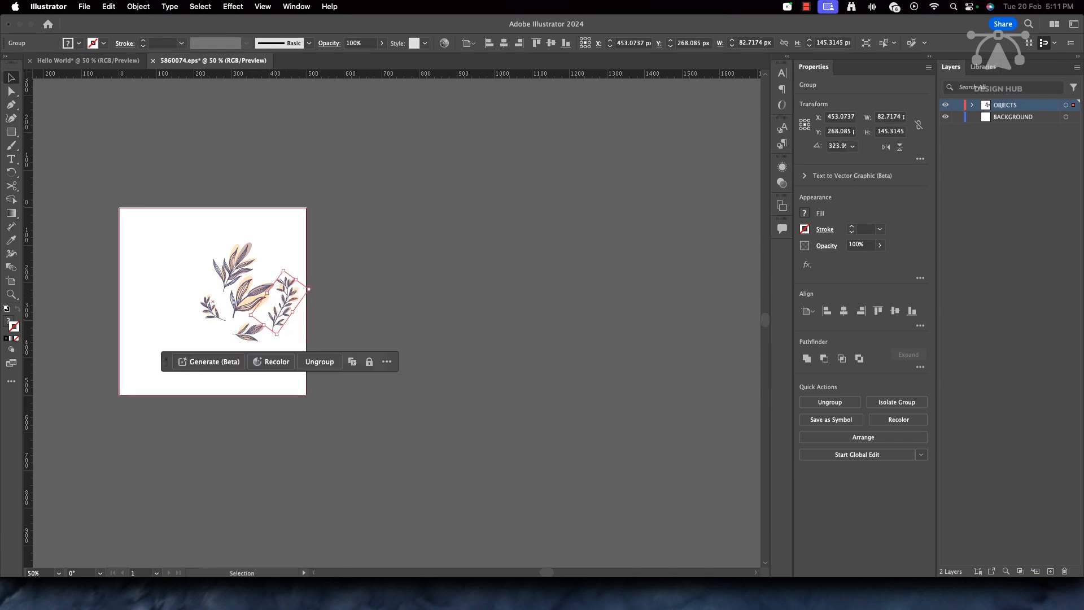
pyautogui.click(236, 270)
pyautogui.moveTo(260, 240)
pyautogui.mouseDown()
pyautogui.moveTo(270, 250)
pyautogui.moveTo(244, 251)
pyautogui.mouseUp()
# Step: Copy the small left branch to the upper right of the cluster and reflect the copy across the vertical axis
pyautogui.click(214, 308)
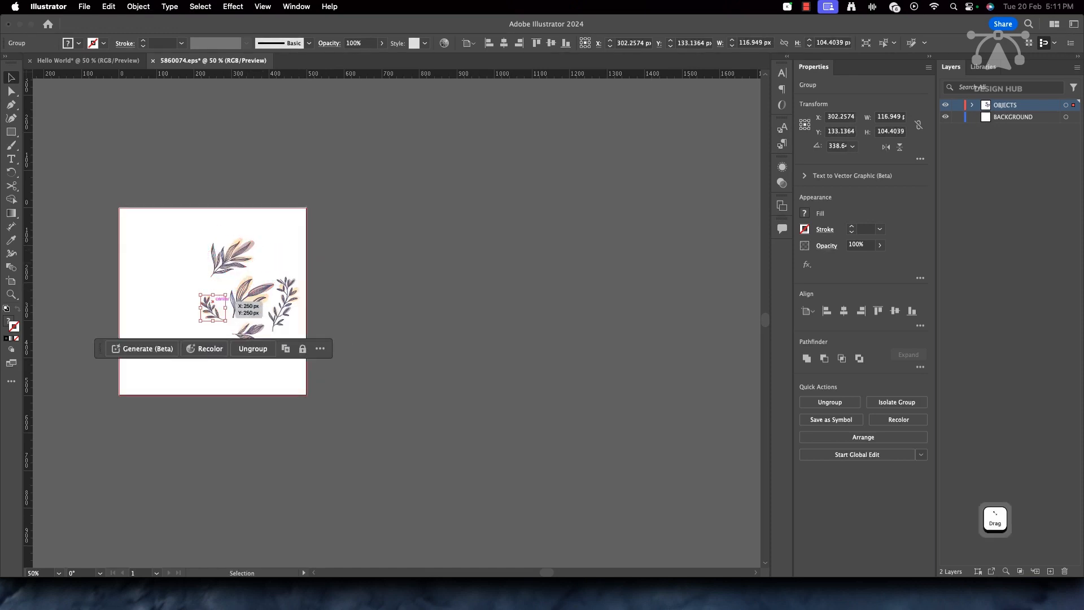
pyautogui.moveTo(225, 310); pyautogui.dragTo(289, 249)
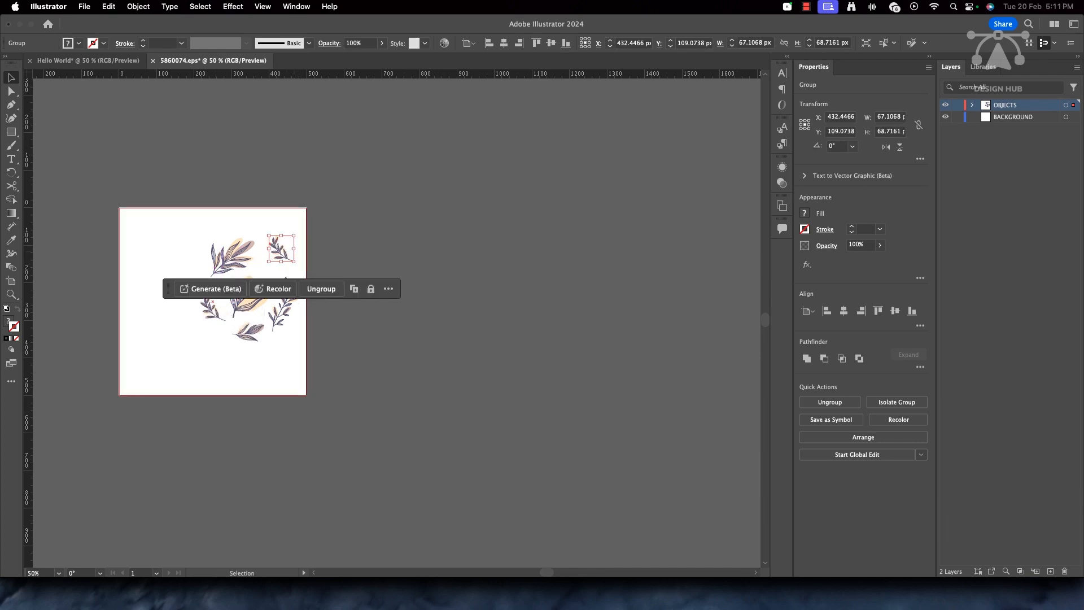
pyautogui.rightClick(286, 254)
pyautogui.moveTo(327, 479)
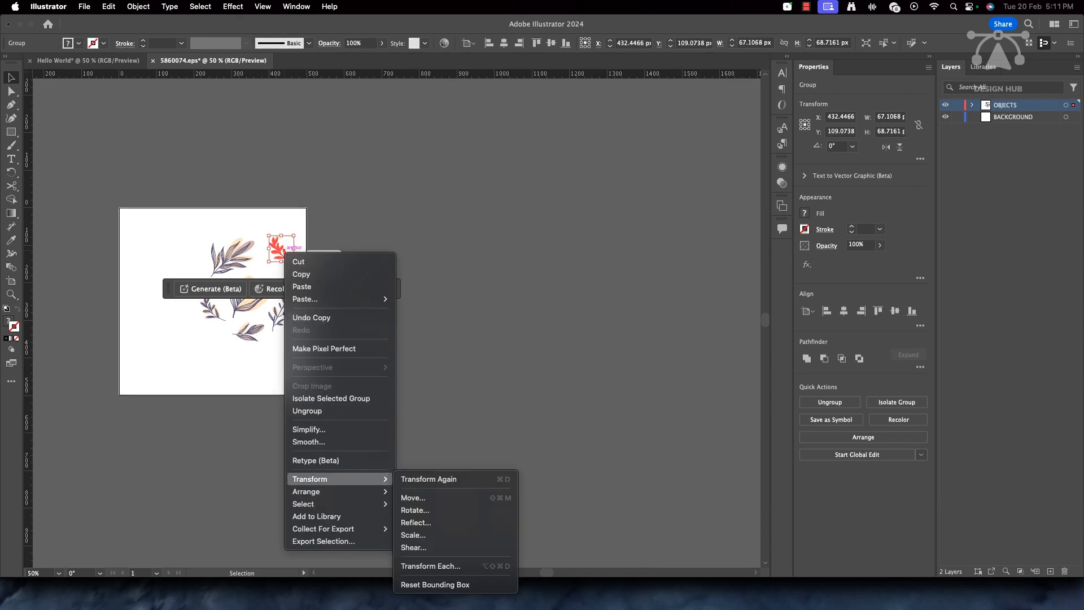
pyautogui.click(415, 522)
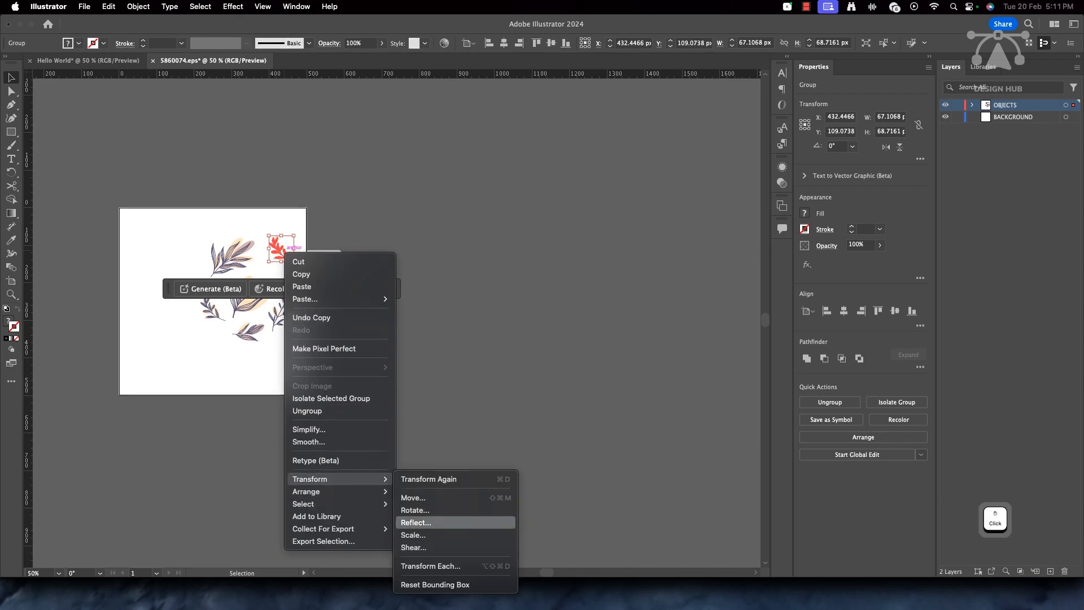
pyautogui.click(468, 257)
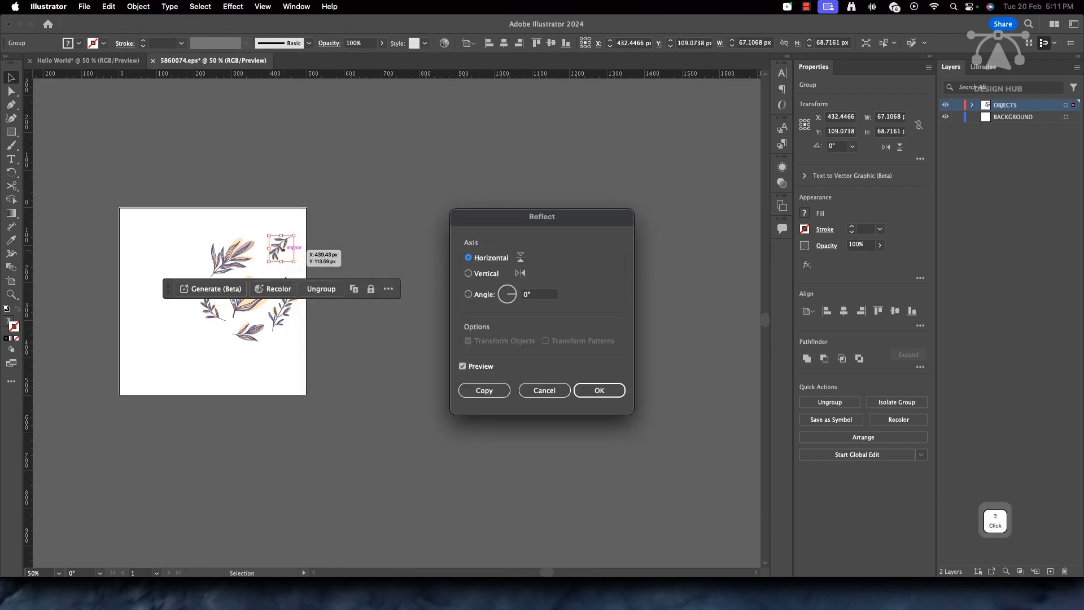
pyautogui.click(599, 390)
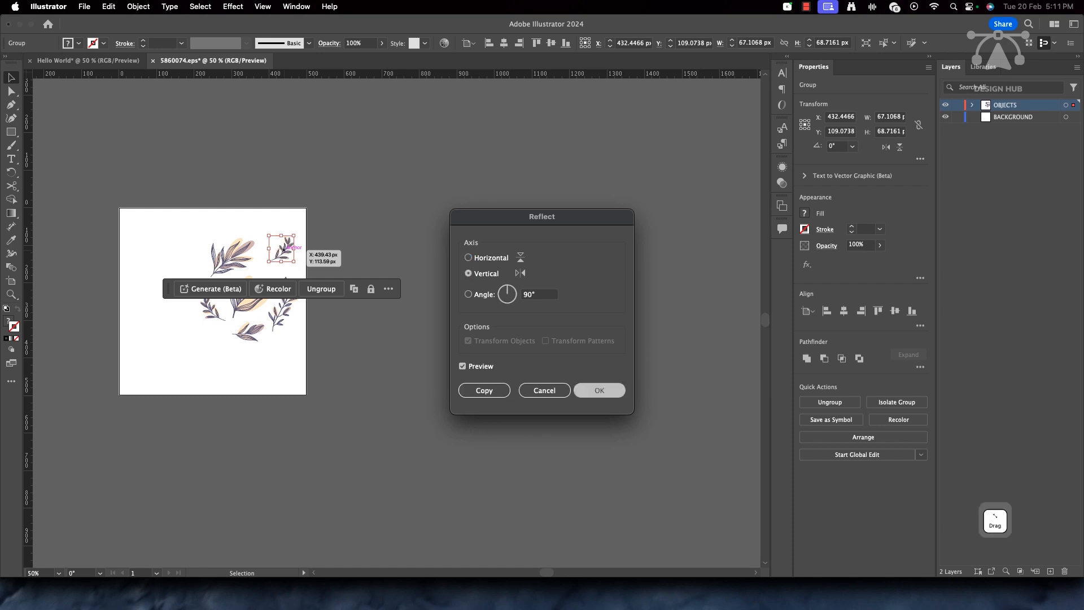
# Step: Try repeating the last transformation on the copied small branch
pyautogui.rightClick(284, 242)
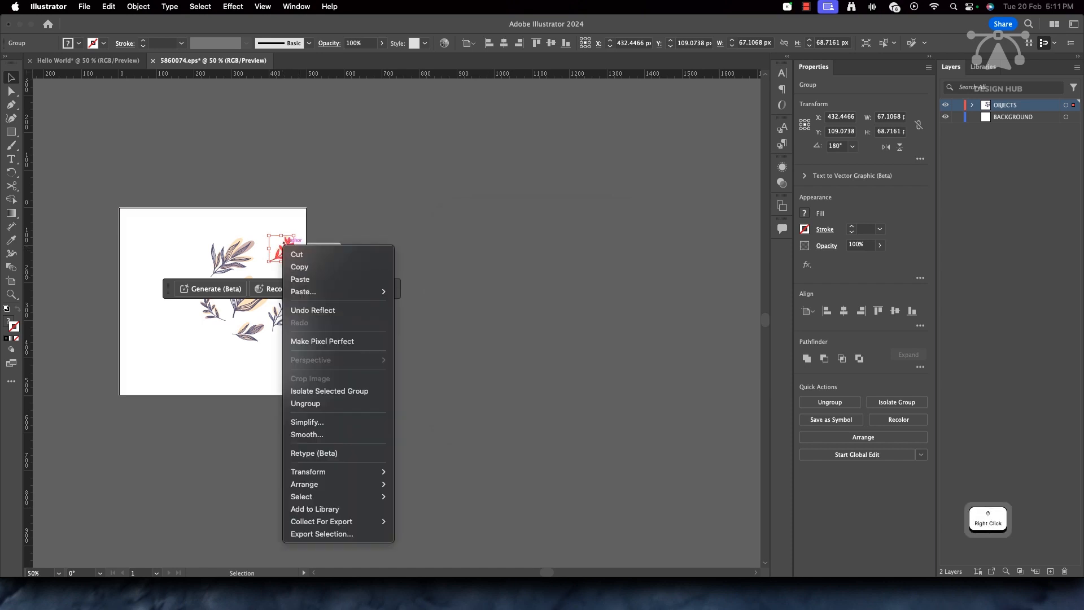
pyautogui.moveTo(317, 472)
pyautogui.click(486, 471)
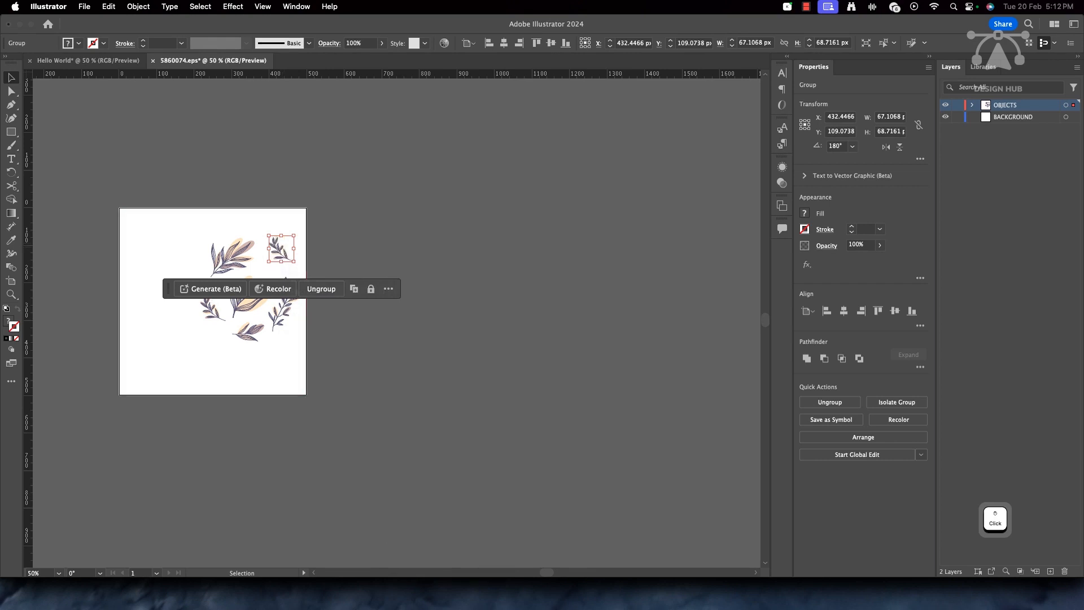
# Step: Reflect the copied small branch across the horizontal axis, adjust its placement at the cluster's upper right, and deselect it
pyautogui.rightClick(284, 252)
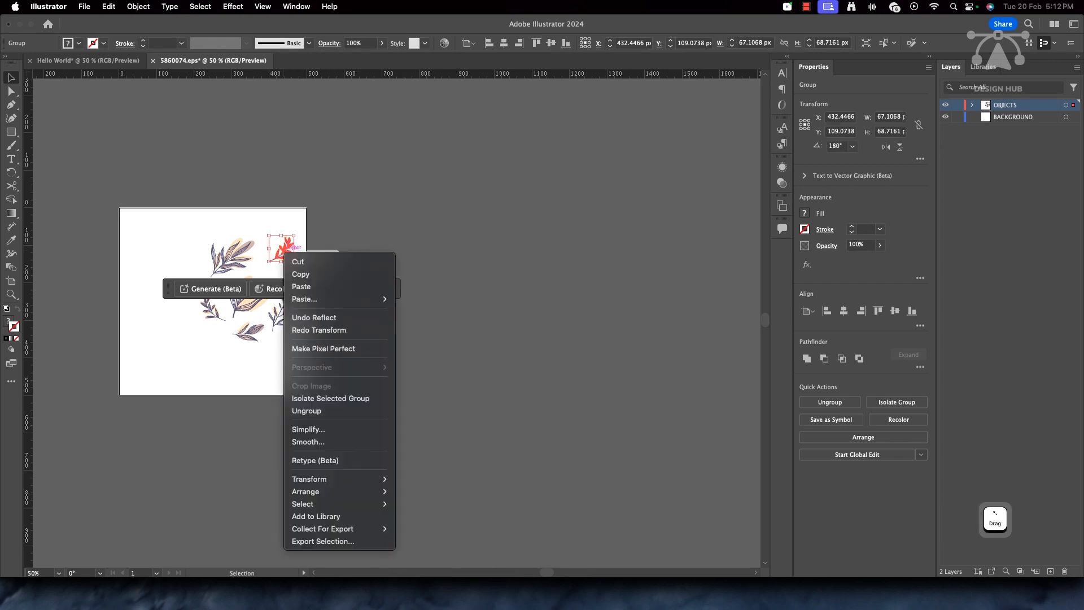
pyautogui.moveTo(317, 479)
pyautogui.click(413, 523)
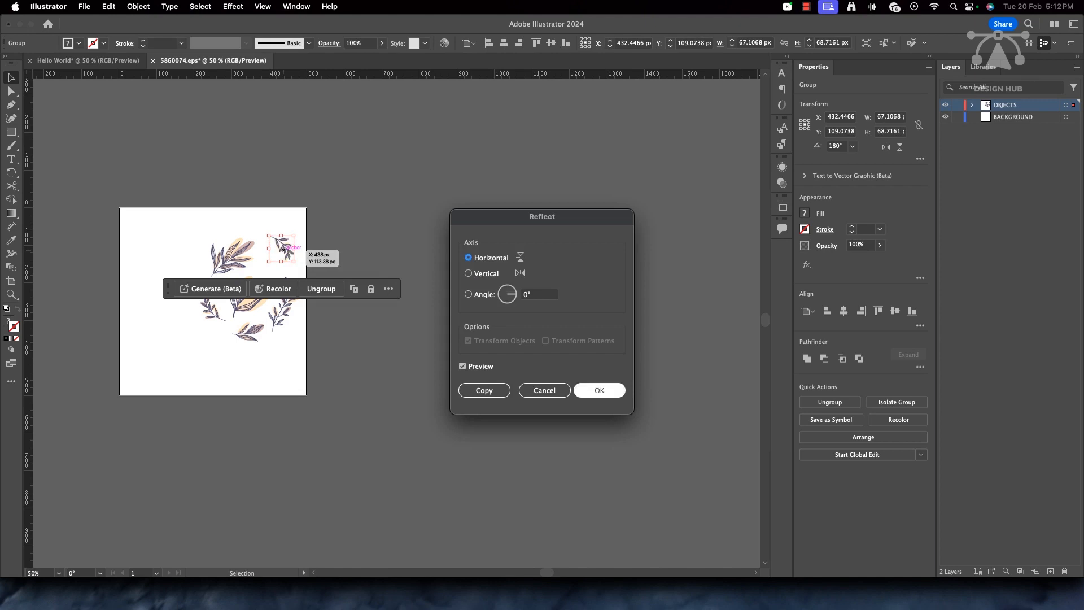
pyautogui.press('Return')
pyautogui.press('super+shift+a')
pyautogui.moveTo(285, 246); pyautogui.dragTo(279, 256)
pyautogui.press('super+shift+a')
# Step: Pull the white 500 by 500 px background rectangle out from behind the leaves and delete it
pyautogui.scroll(5, 331, 295)
pyautogui.moveTo(310, 296); pyautogui.dragTo(309, 286)
pyautogui.click(226, 265)
pyautogui.moveTo(226, 265); pyautogui.dragTo(501, 548)
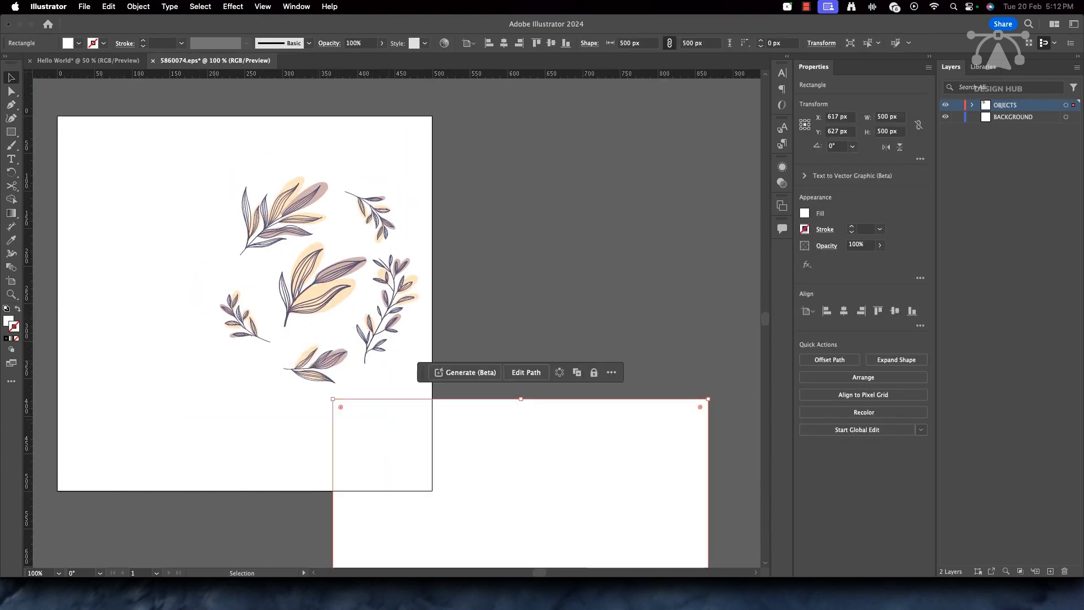
pyautogui.press('Delete')
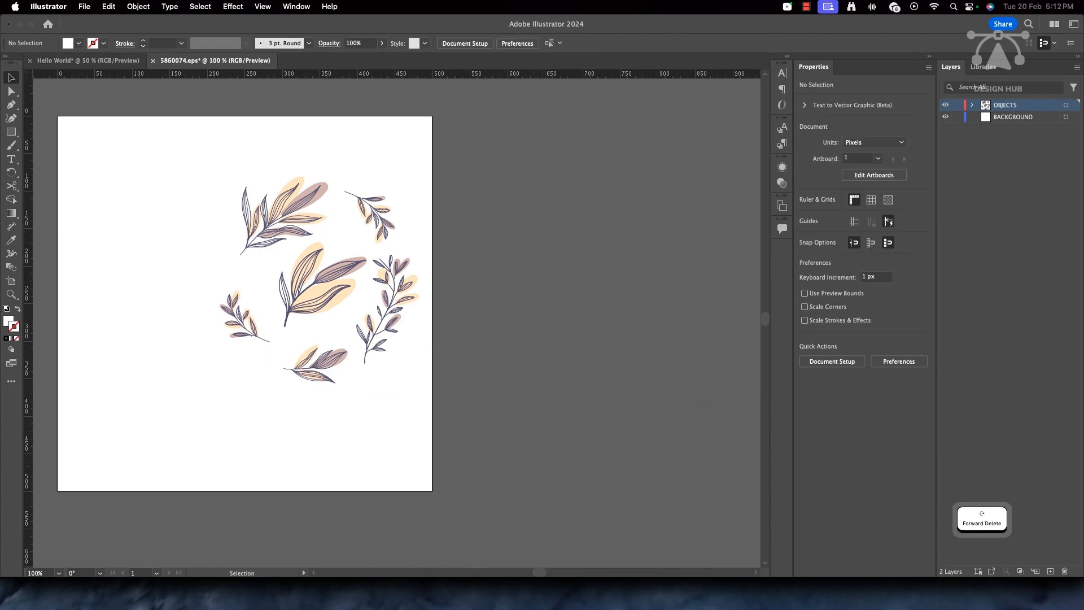
# Step: Select all the leaf branches and make a new pattern swatch from them
pyautogui.click(301, 231)
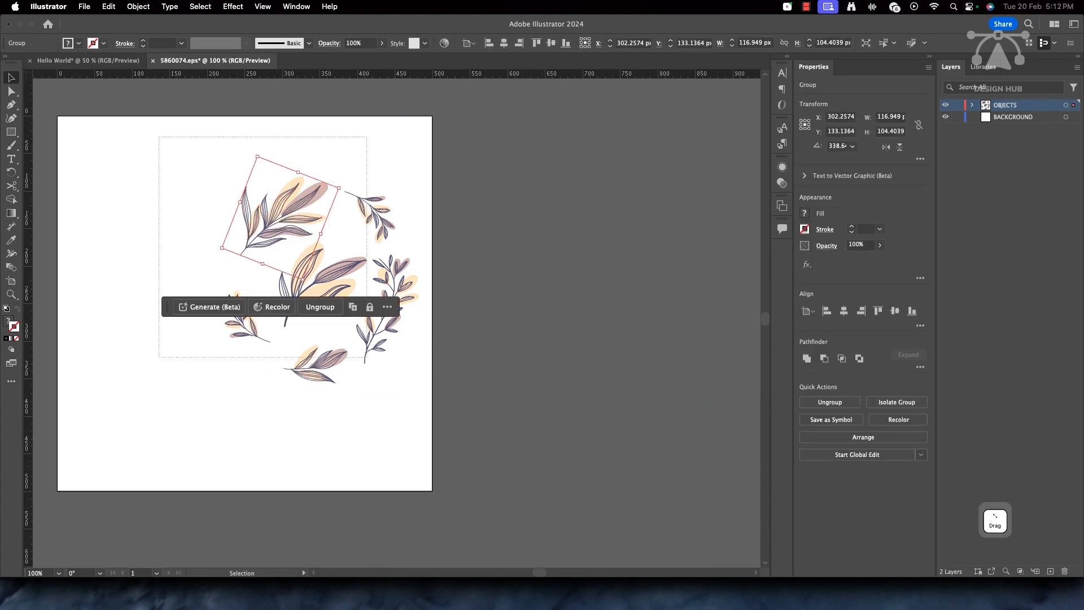
pyautogui.press('super+a')
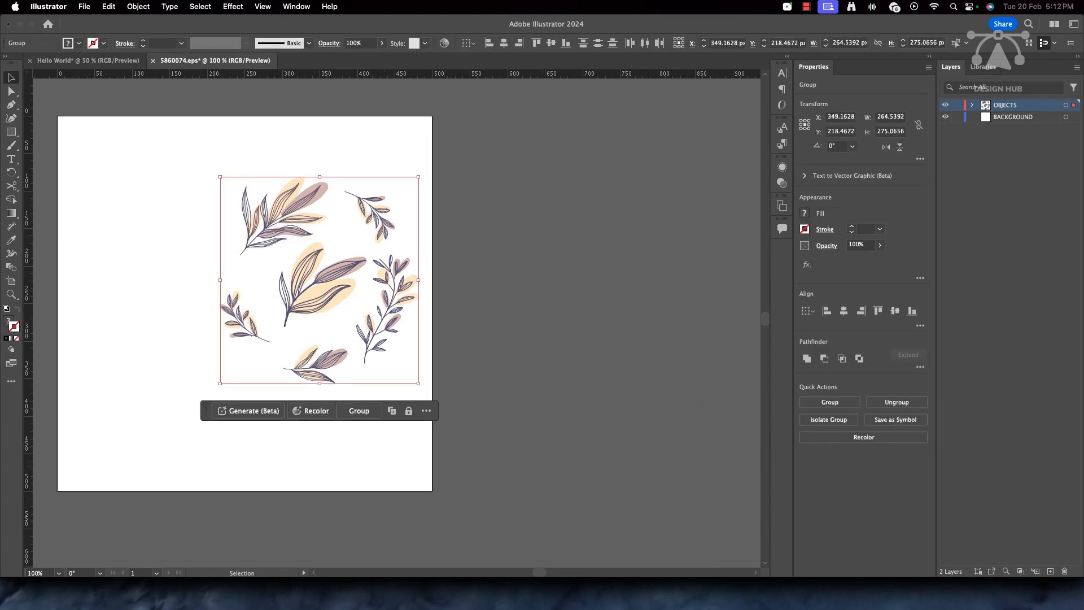
pyautogui.click(138, 7)
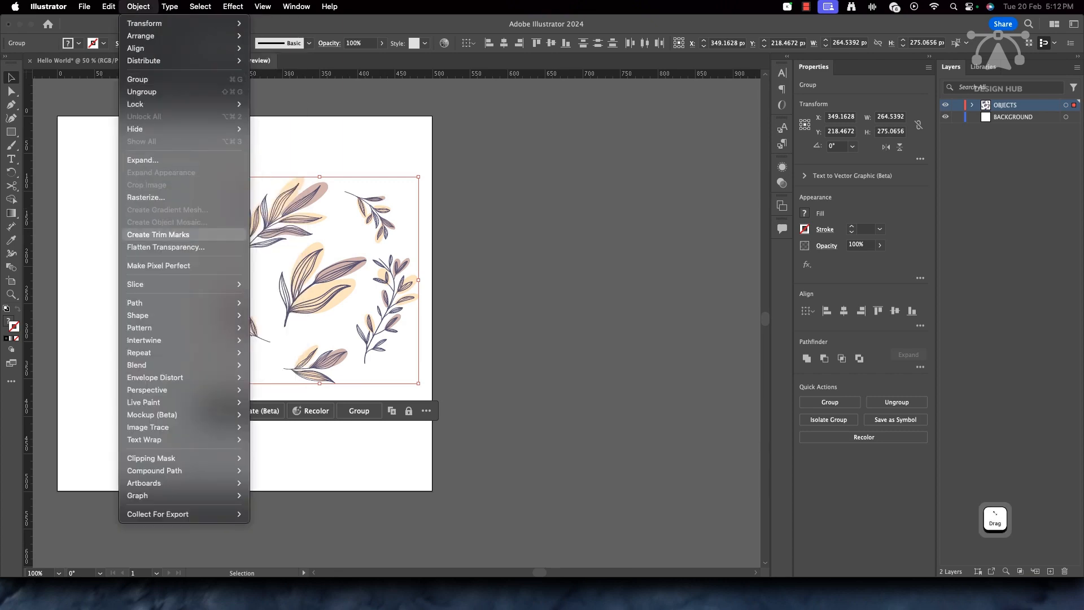
pyautogui.click(139, 328)
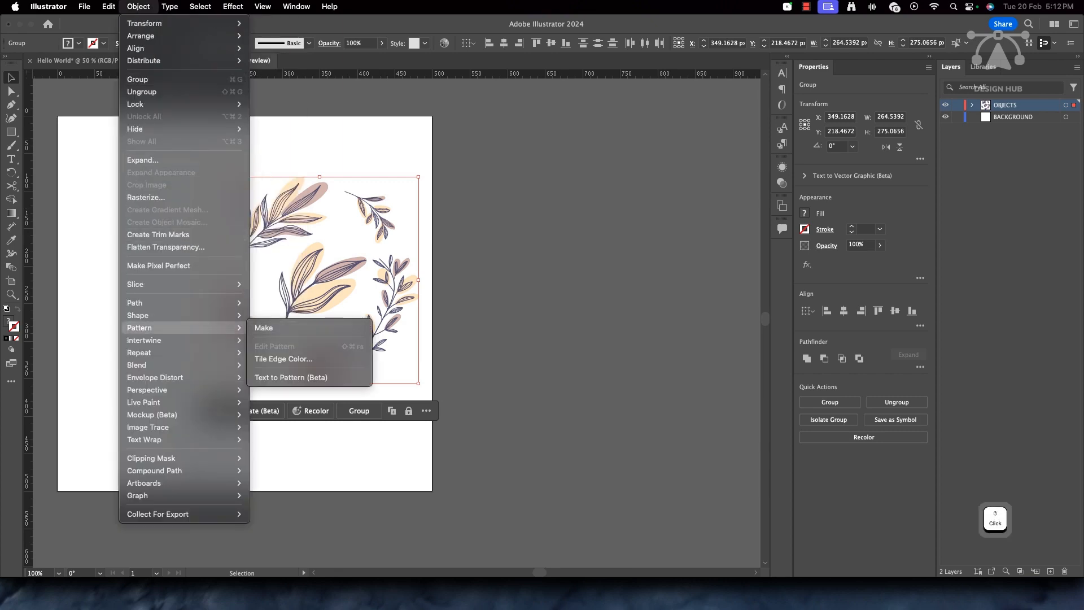
pyautogui.click(263, 328)
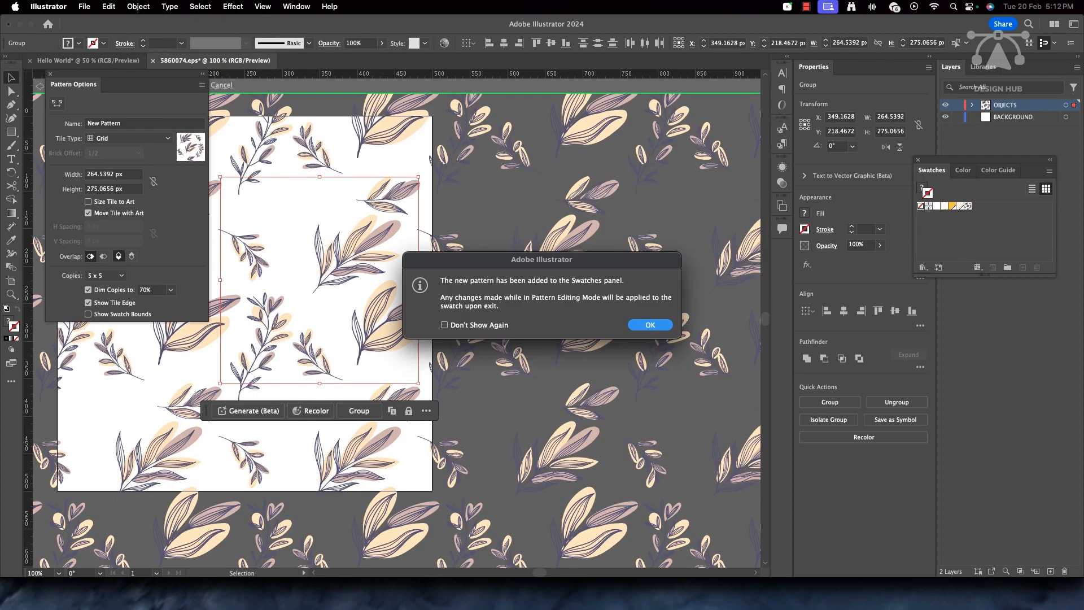
pyautogui.click(649, 324)
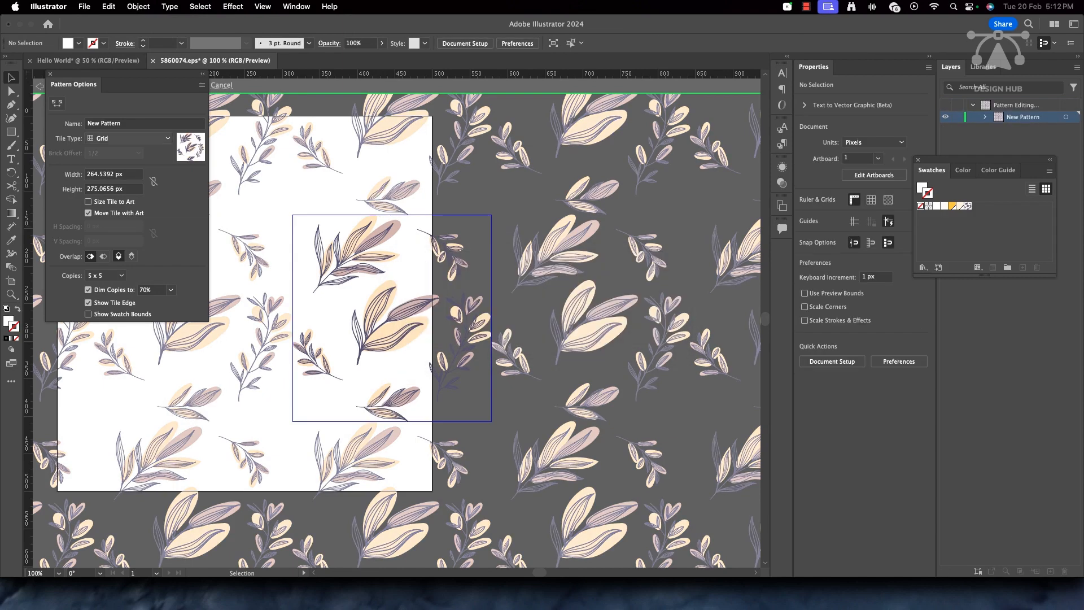
# Step: Try the leaf pattern as Brick by Row with a 2/3 offset, and settle on Brick by Column with a 1/5 offset
pyautogui.click(130, 139)
pyautogui.click(127, 163)
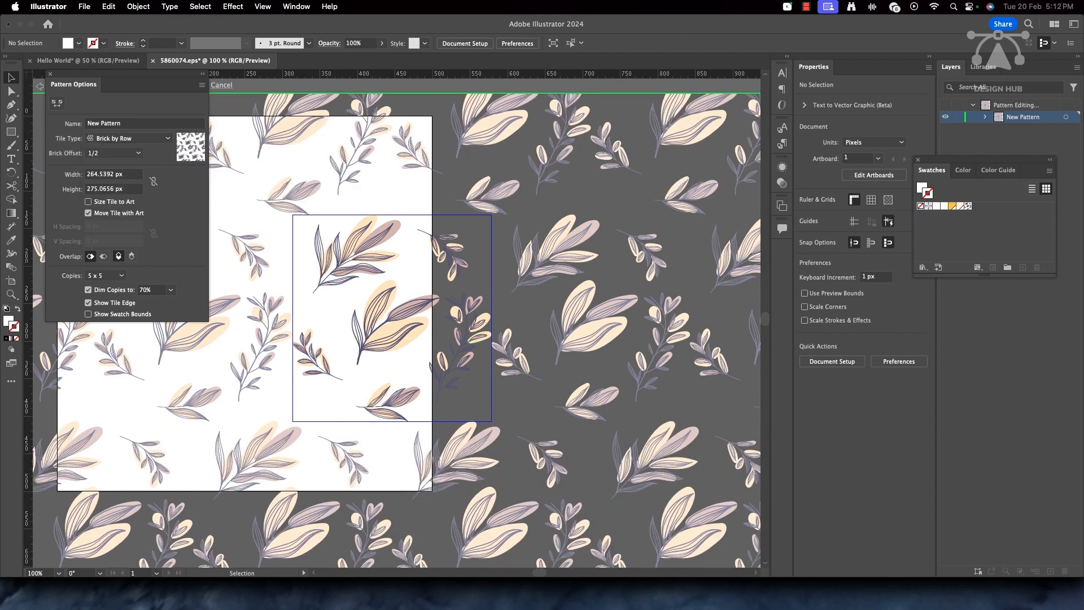
pyautogui.click(113, 153)
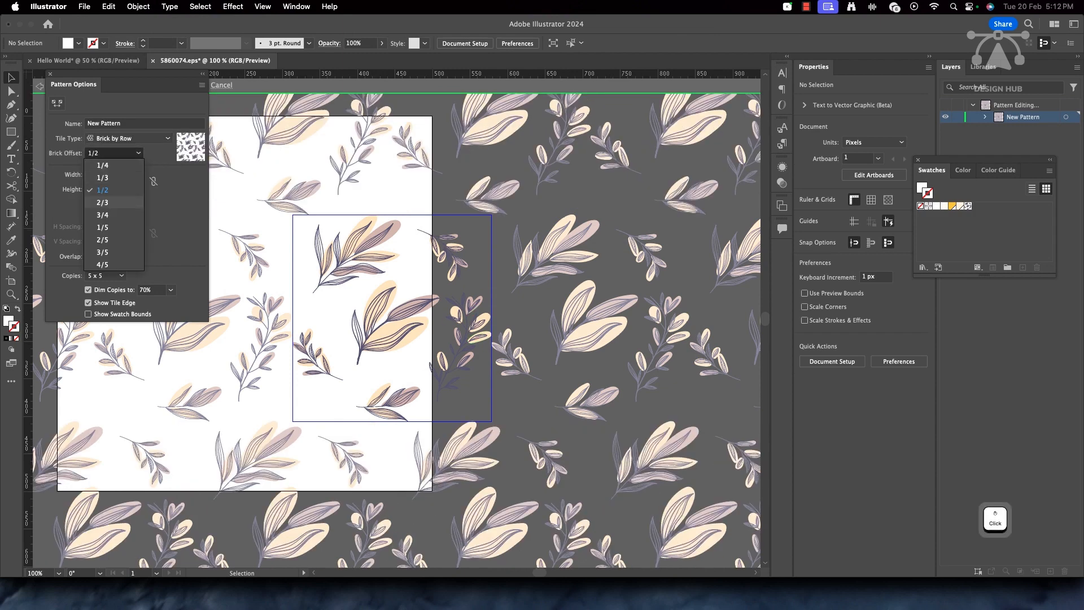
pyautogui.click(102, 202)
pyautogui.click(113, 153)
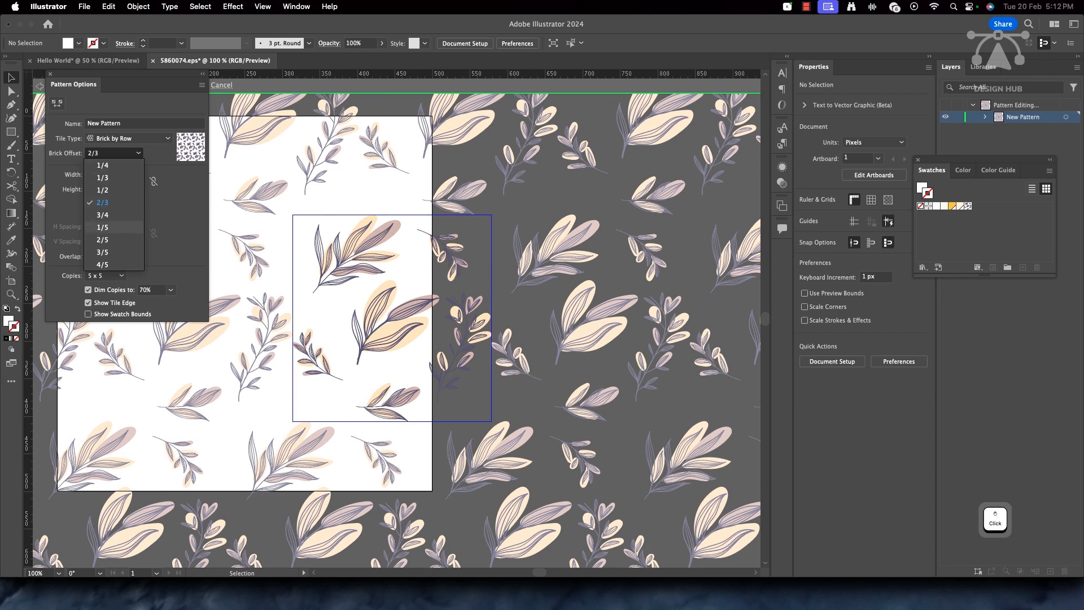
pyautogui.click(103, 227)
pyautogui.click(127, 138)
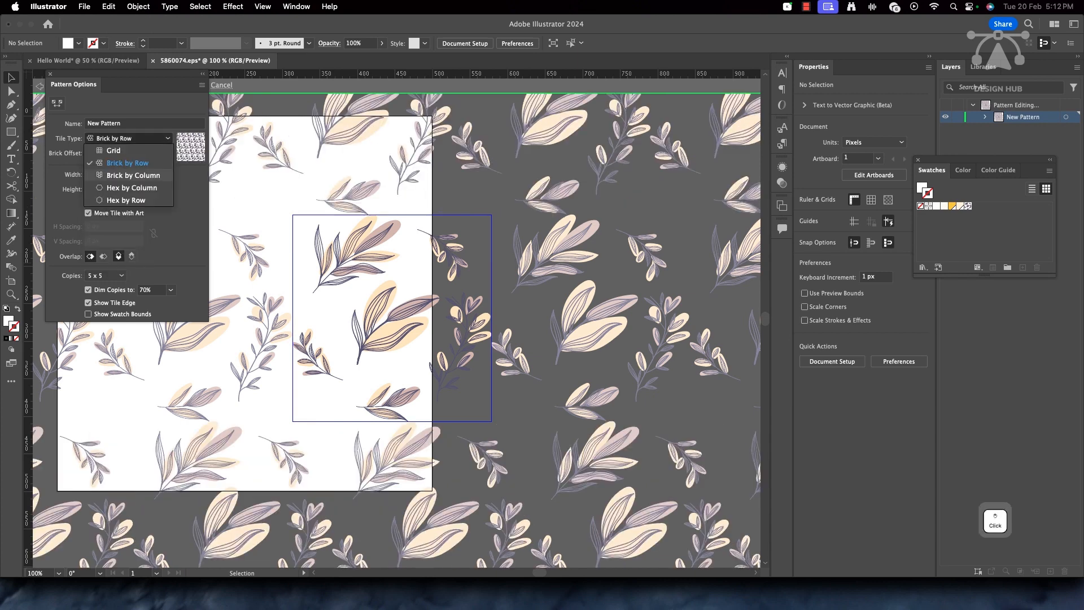
pyautogui.click(133, 175)
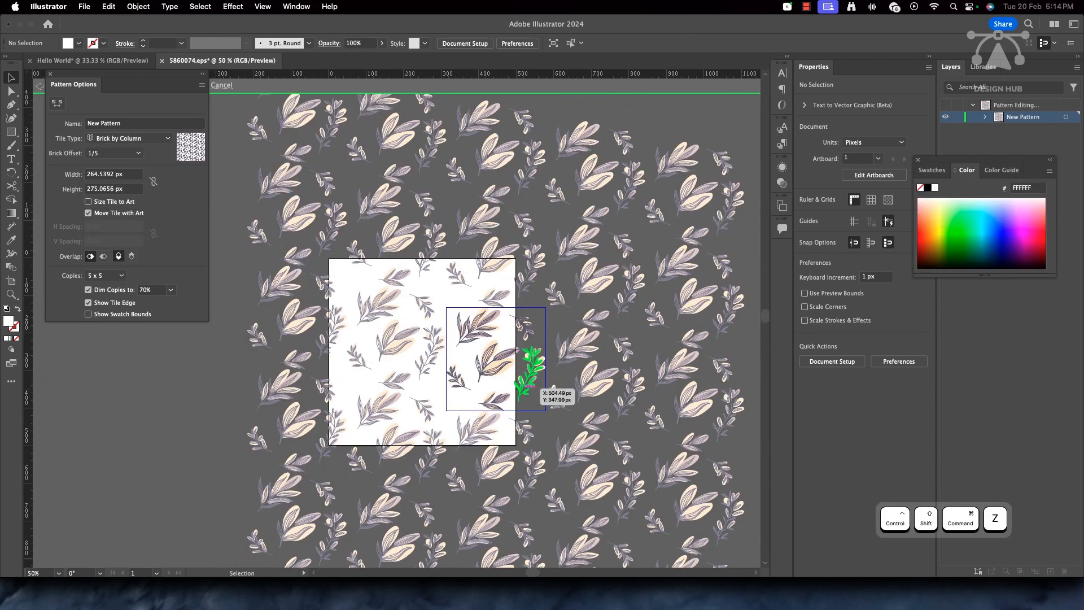
# Step: Finish editing the leaf pattern and delete the original leaf branches from the artboard
pyautogui.hotkey('ctrl', 'shift', 'z')
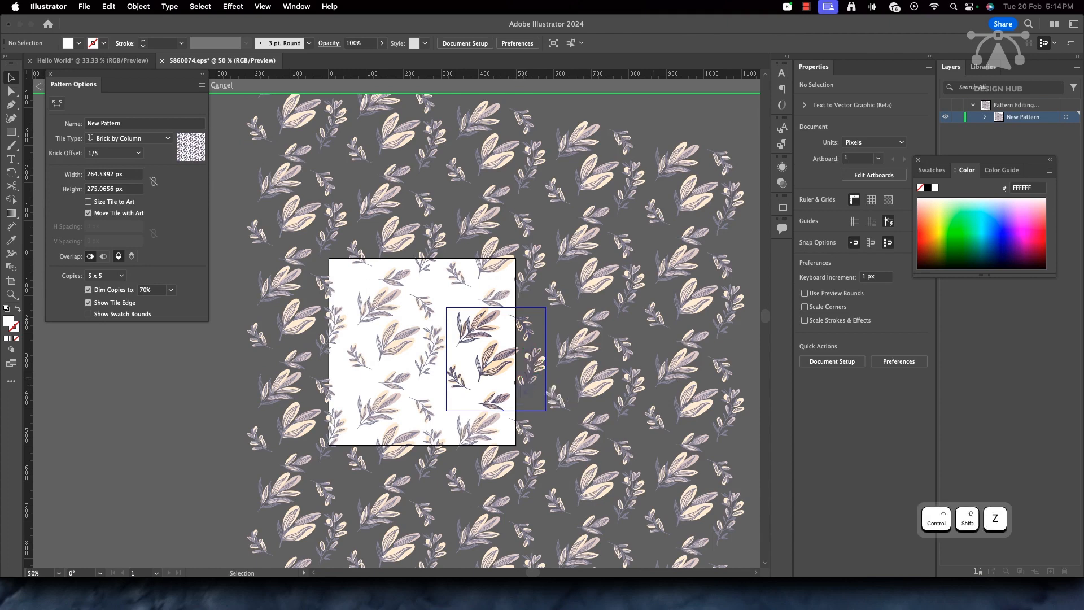
pyautogui.press('v')
pyautogui.hscroll(5, 422, 351)
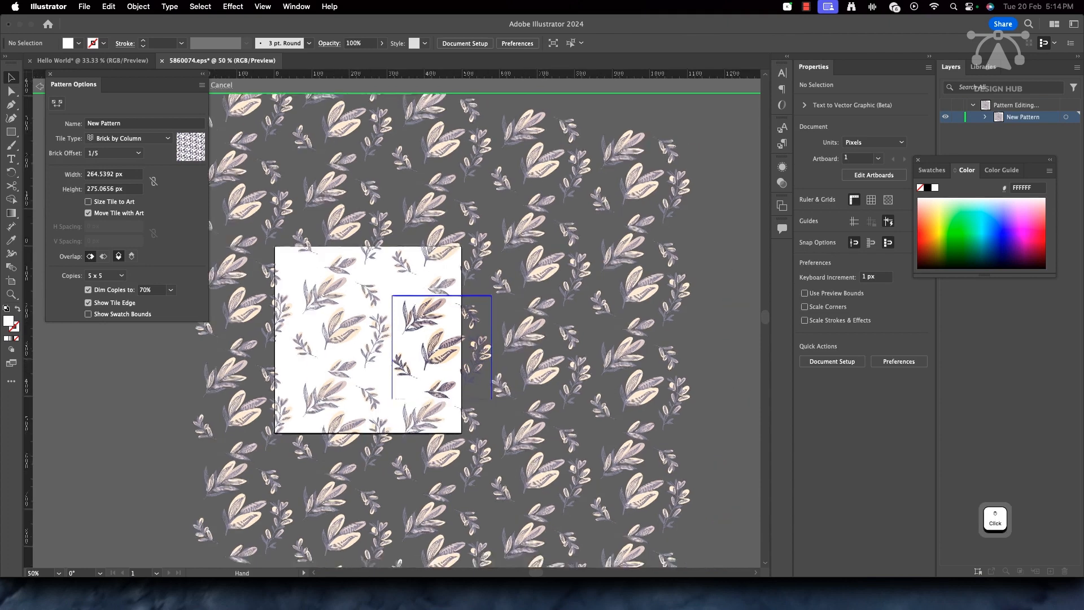
pyautogui.scroll(-3, 421, 351)
pyautogui.hscroll(-3, 421, 351)
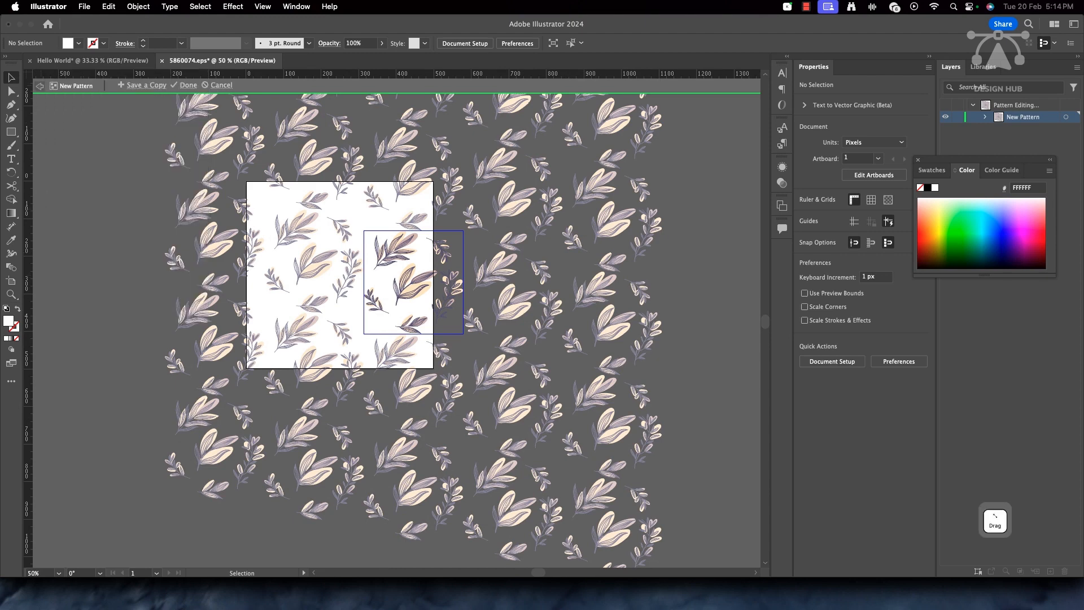
pyautogui.moveTo(304, 193); pyautogui.dragTo(438, 333)
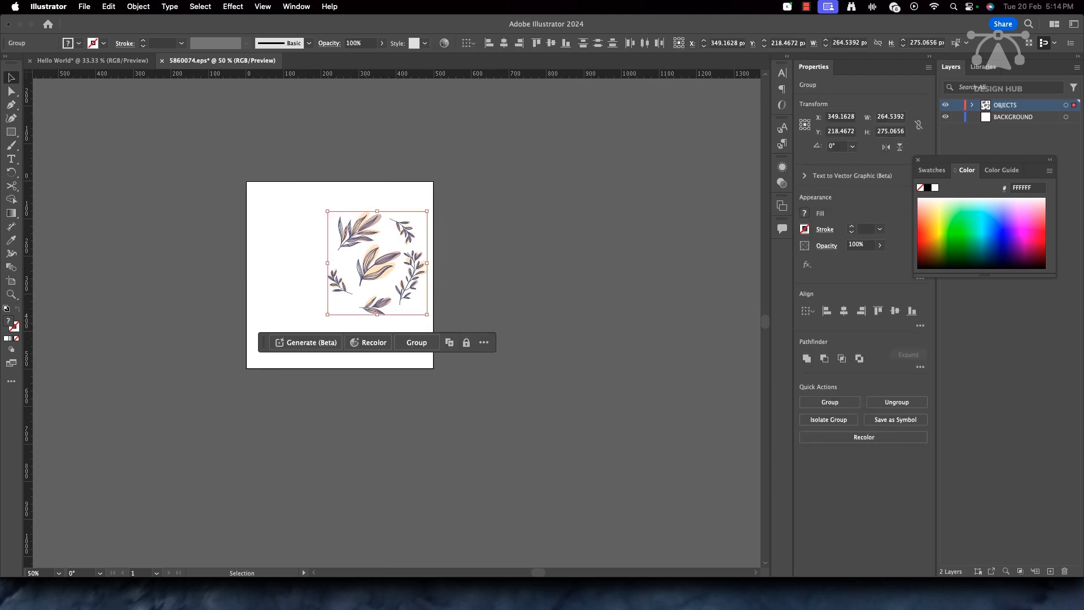
pyautogui.press('Delete')
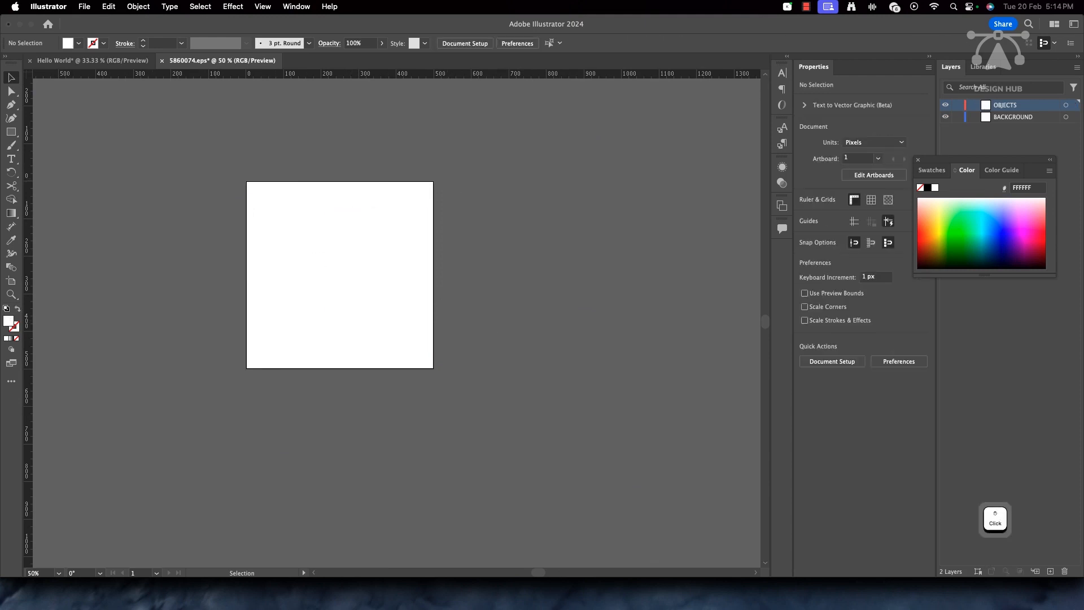
# Step: Copy the whole YO! lettering from the Hello World document into 5860074.eps and place it beside the artboard
pyautogui.click(92, 60)
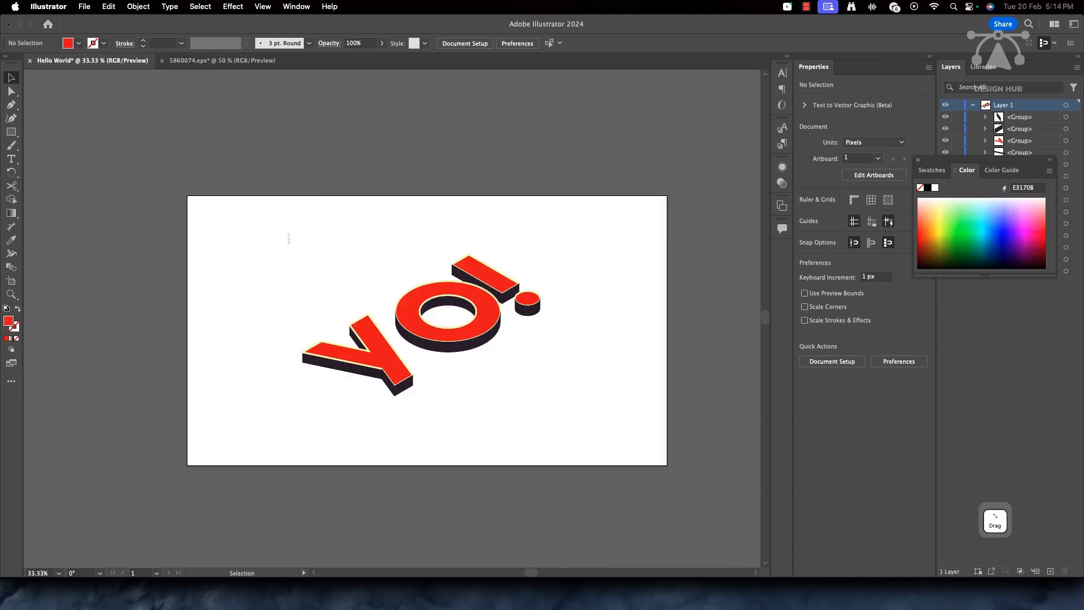
pyautogui.moveTo(288, 238); pyautogui.dragTo(437, 349)
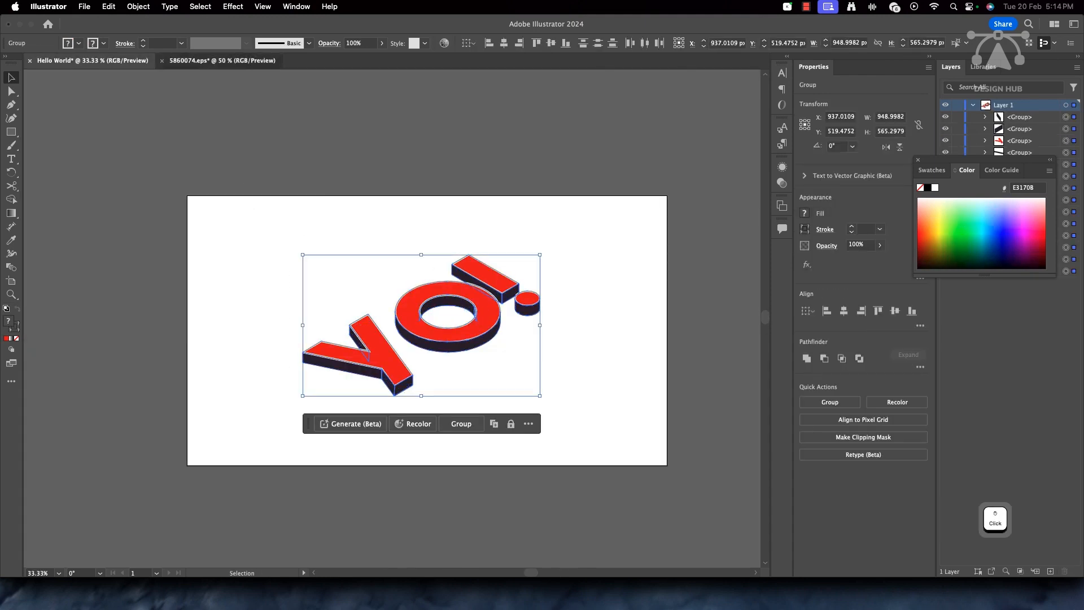
pyautogui.click(221, 61)
pyautogui.press('super+v')
pyautogui.click(631, 338)
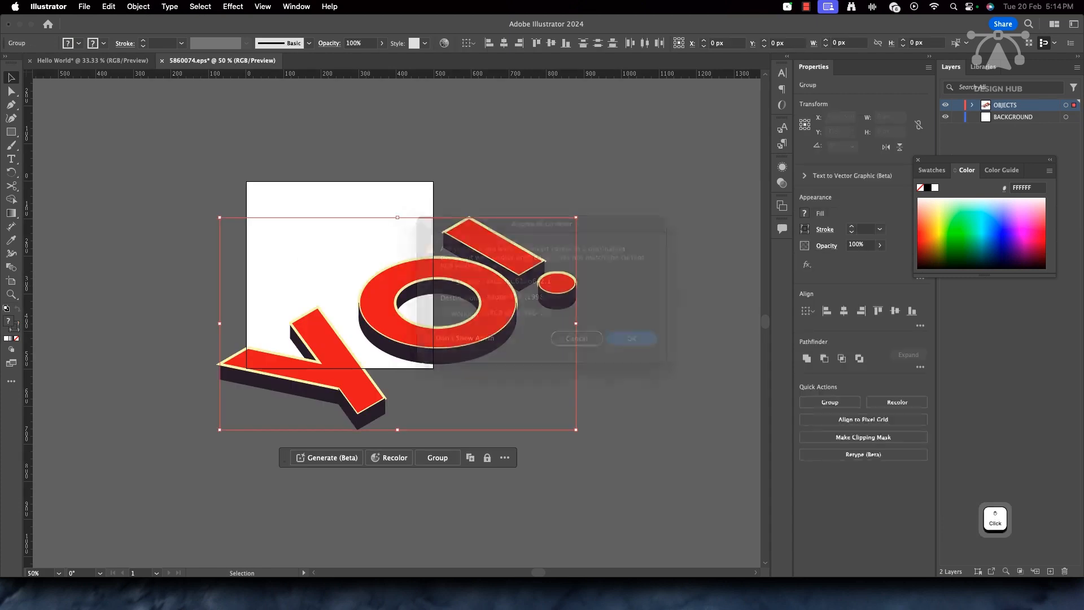
pyautogui.moveTo(510, 305); pyautogui.dragTo(740, 259)
pyautogui.moveTo(532, 345); pyautogui.dragTo(234, 313)
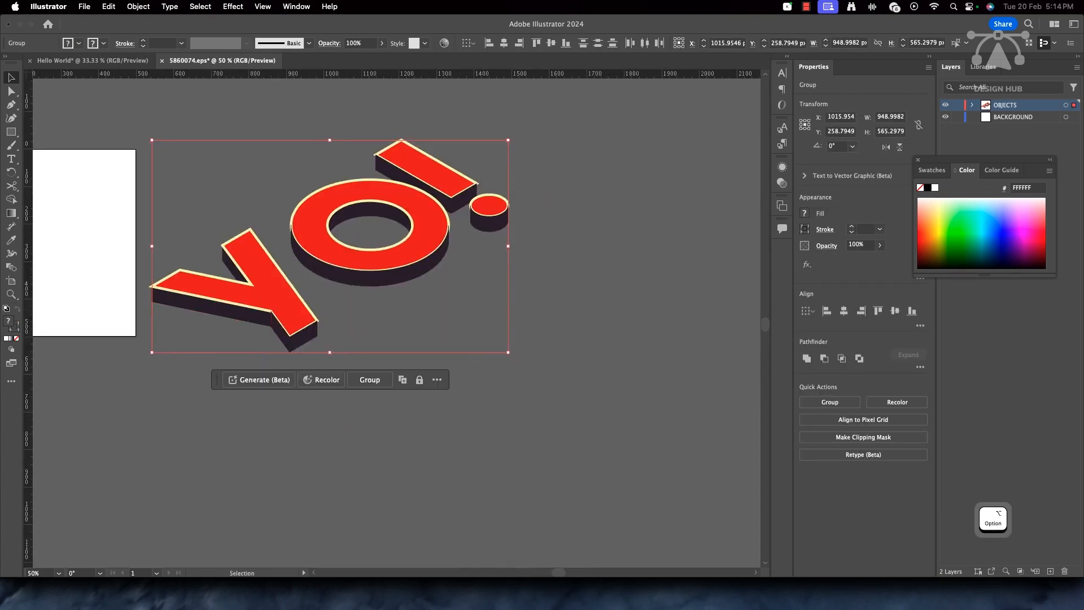
# Step: Draw a rectangle over the YO! lettering and stretch its edges to about 962 by 572 px so it covers the letters
pyautogui.hscroll(-1, 389, 246)
pyautogui.press('m')
pyautogui.moveTo(170, 109); pyautogui.dragTo(527, 343)
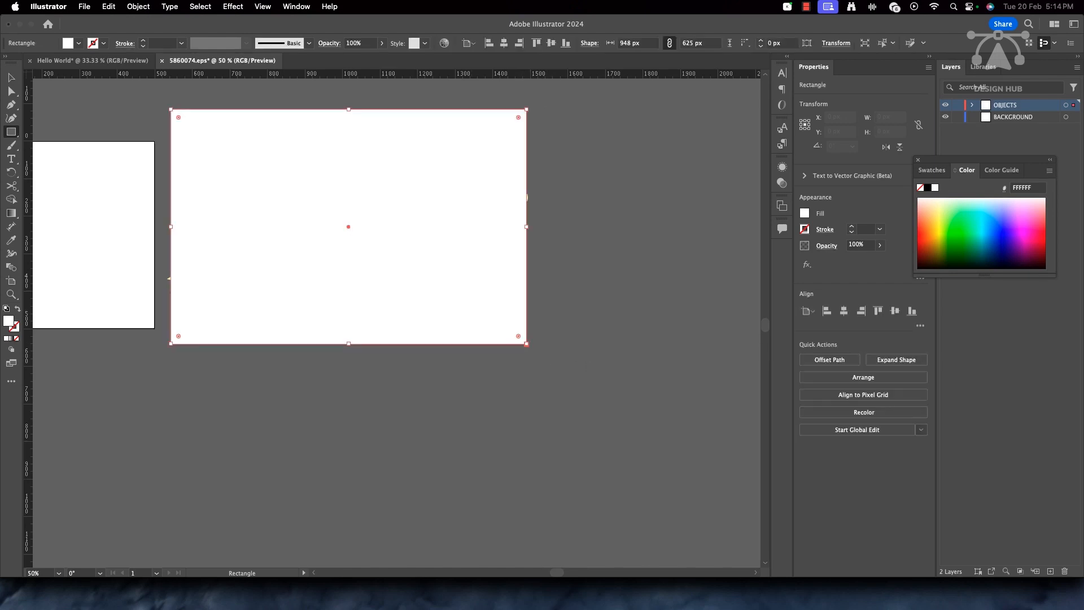
pyautogui.moveTo(173, 226); pyautogui.dragTo(166, 226)
pyautogui.moveTo(346, 109); pyautogui.dragTo(347, 129)
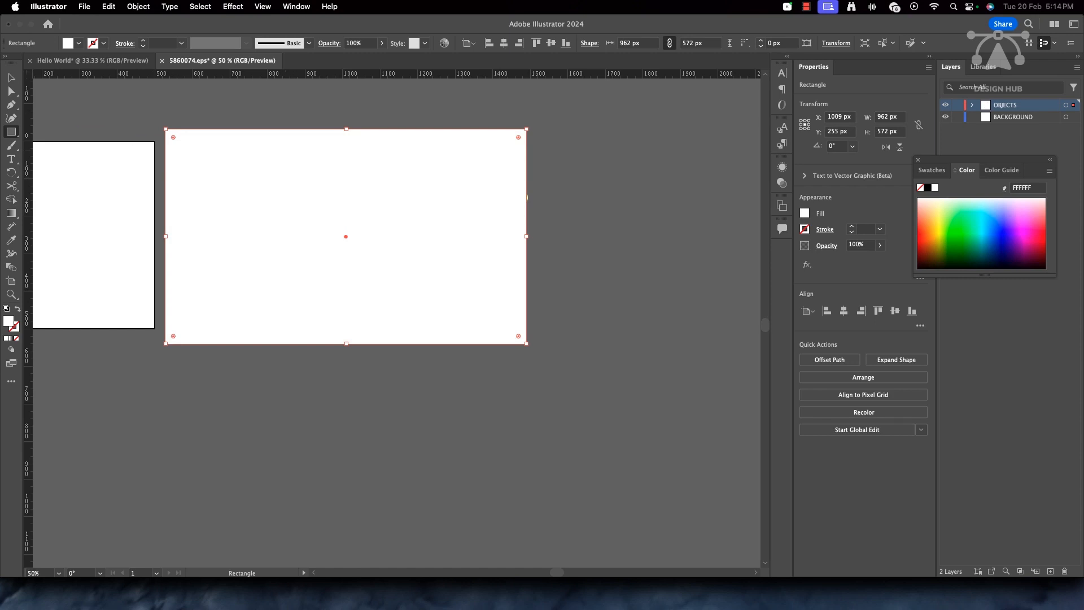
pyautogui.press('v')
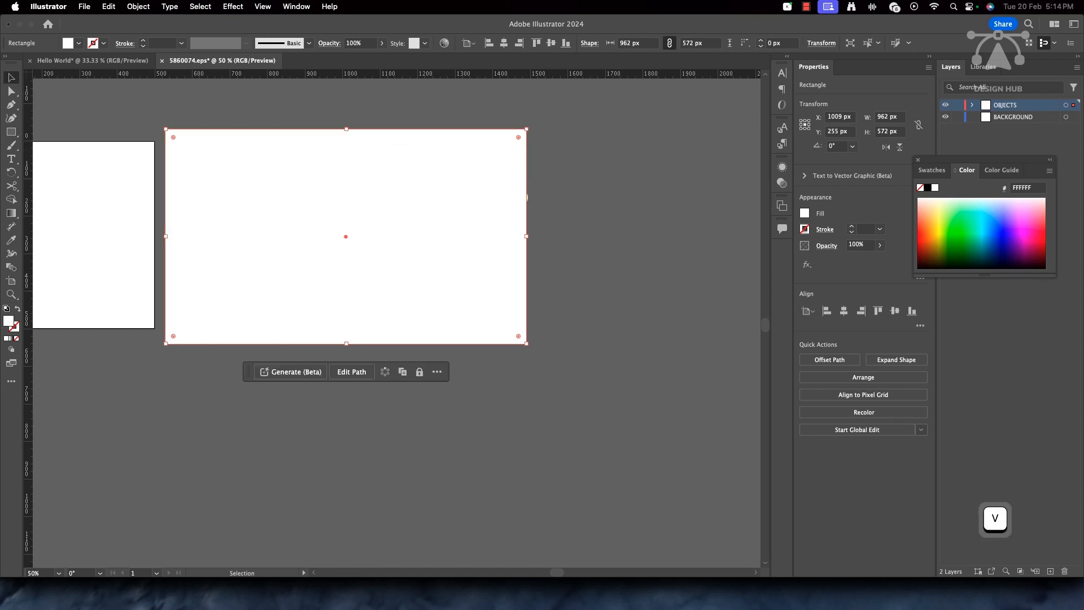
# Step: Fill the rectangle over the lettering with the new leaf pattern swatch
pyautogui.click(804, 213)
pyautogui.click(729, 254)
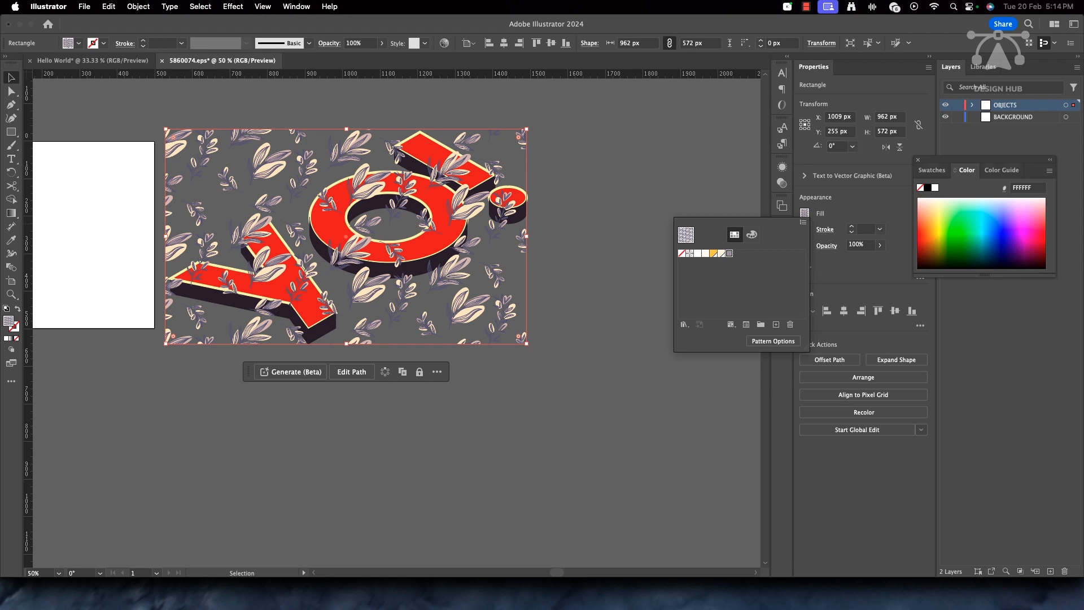
pyautogui.press('Escape')
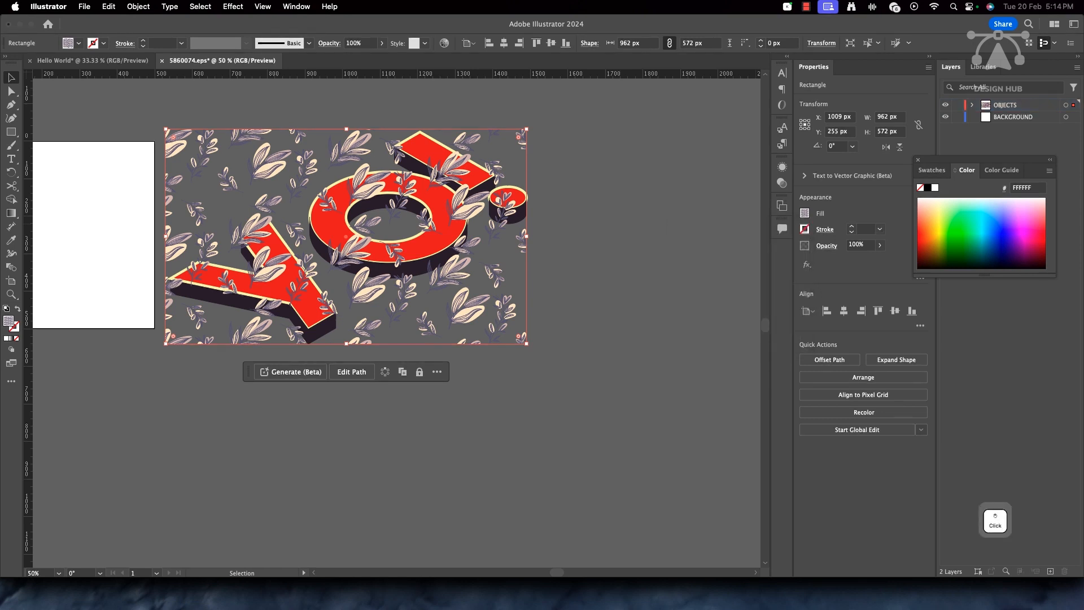
# Step: Move the pattern-filled rectangle beneath all the lettering groups in the OBJECTS layer and deselect it
pyautogui.click(972, 105)
pyautogui.click(918, 159)
pyautogui.moveTo(1024, 117); pyautogui.dragTo(1024, 286)
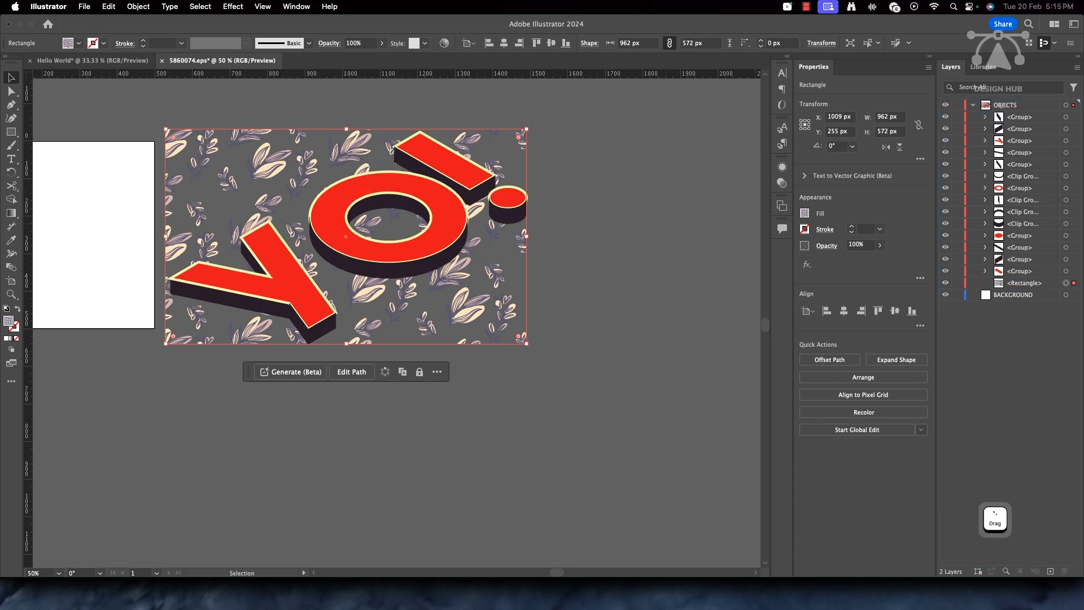
pyautogui.click(638, 283)
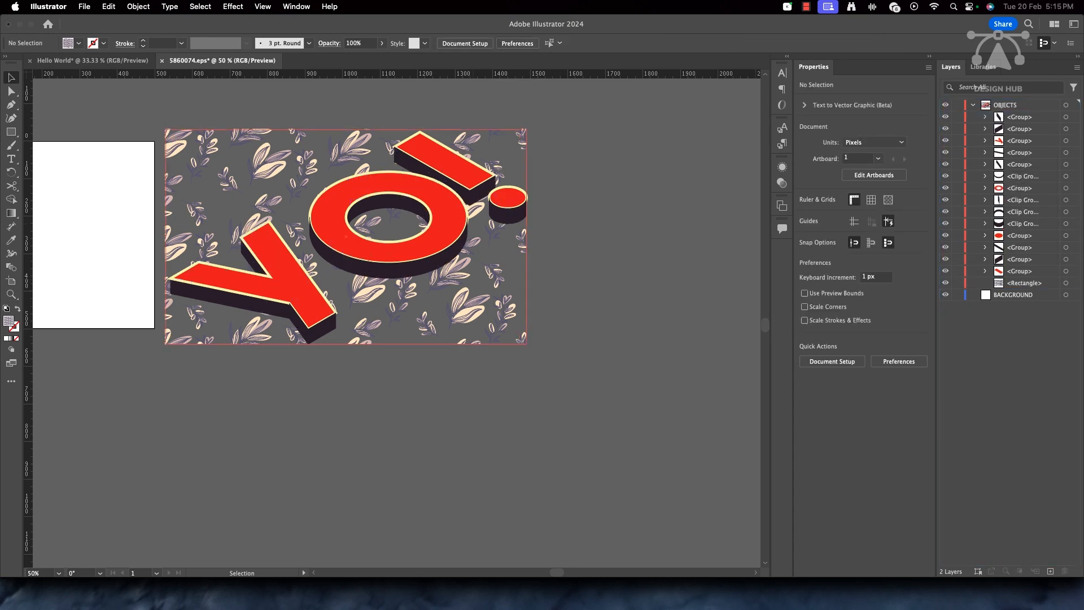
pyautogui.click(327, 226)
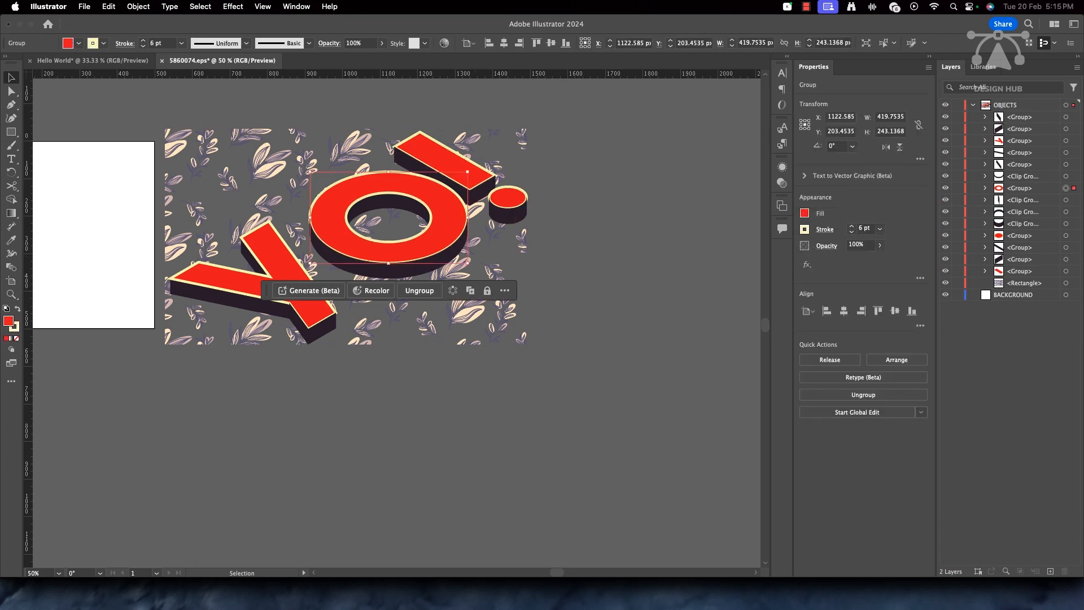
pyautogui.rightClick(526, 200)
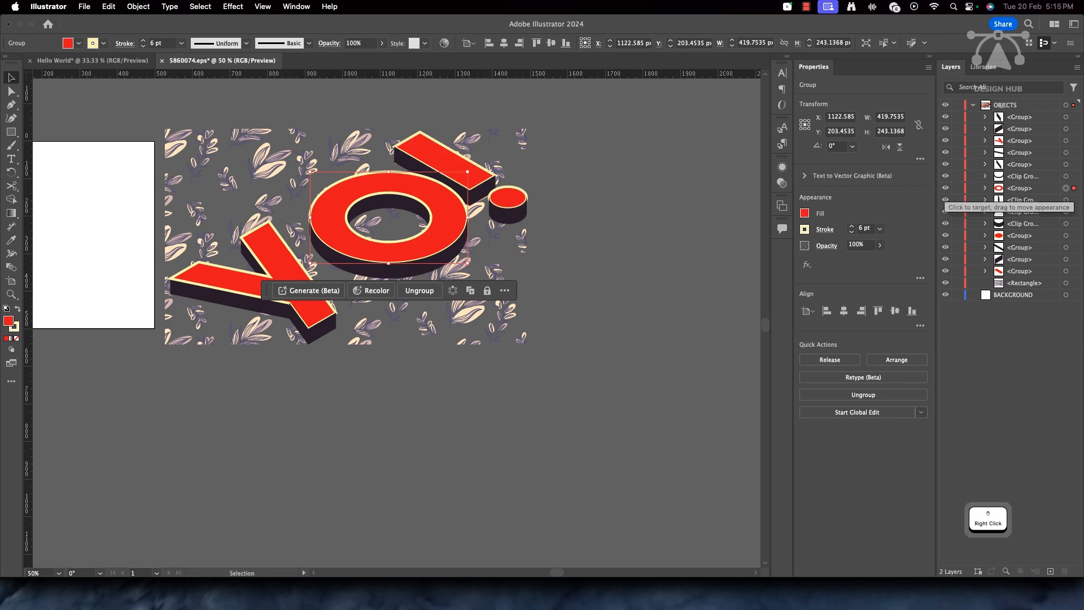
pyautogui.keyDown('super'); pyautogui.click(1010, 208); pyautogui.keyUp('super')
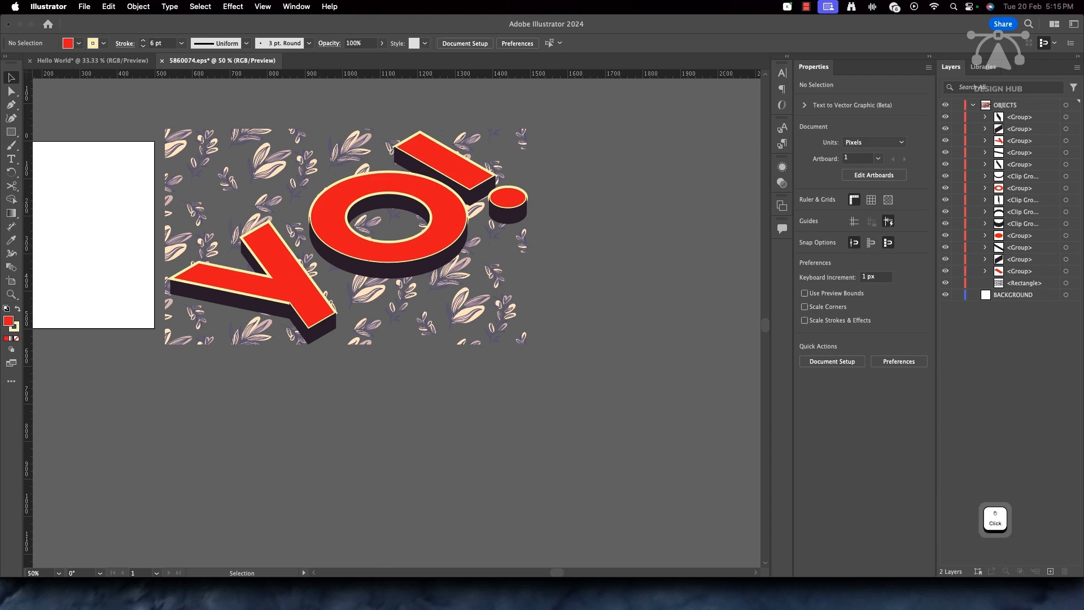
# Step: Recolour only the fill of all the red YO! faces with the dark purple sampled from the leaf pattern's line work, and deselect them
pyautogui.click(446, 218)
pyautogui.keyDown('ctrl'); pyautogui.click(446, 217); pyautogui.keyUp('ctrl')
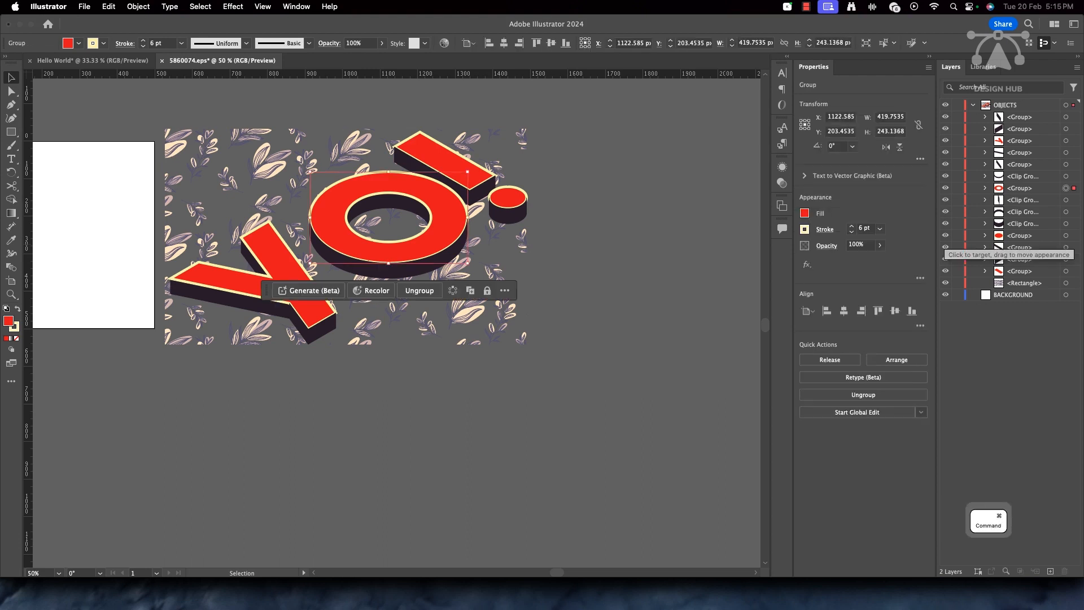
pyautogui.keyDown('super'); pyautogui.click(1066, 235); pyautogui.keyUp('super')
pyautogui.keyDown('super'); pyautogui.click(1066, 271); pyautogui.keyUp('super')
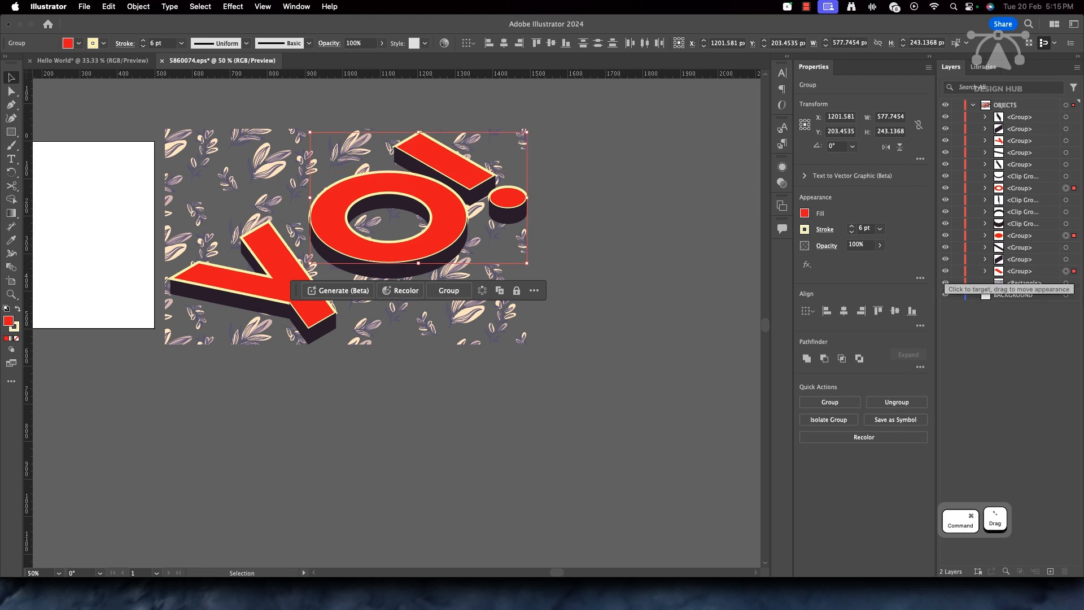
pyautogui.keyDown('super'); pyautogui.click(1066, 141); pyautogui.keyUp('super')
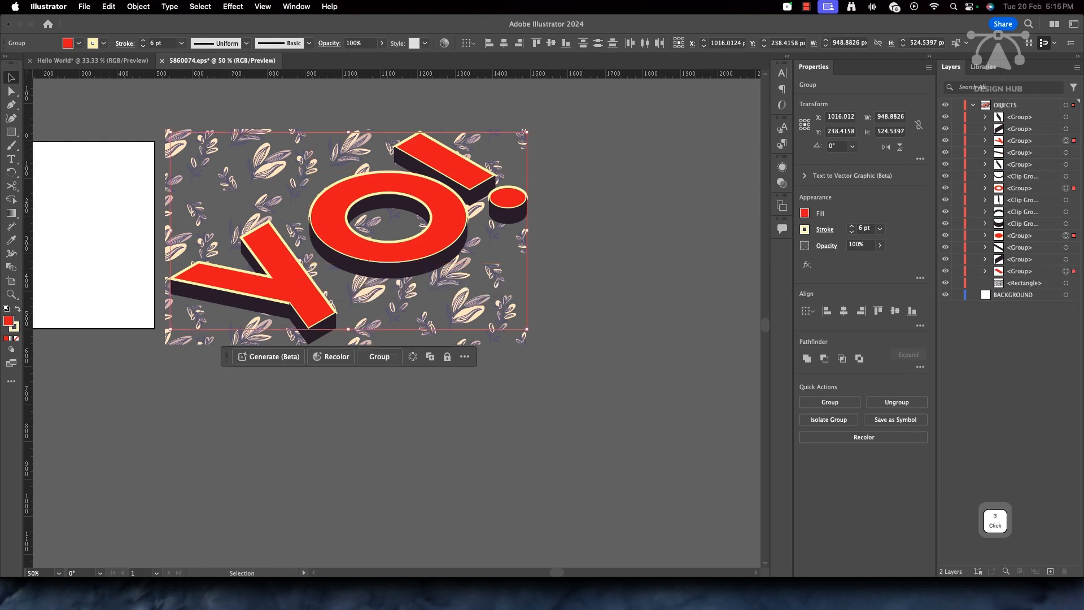
pyautogui.click(805, 213)
pyautogui.click(752, 234)
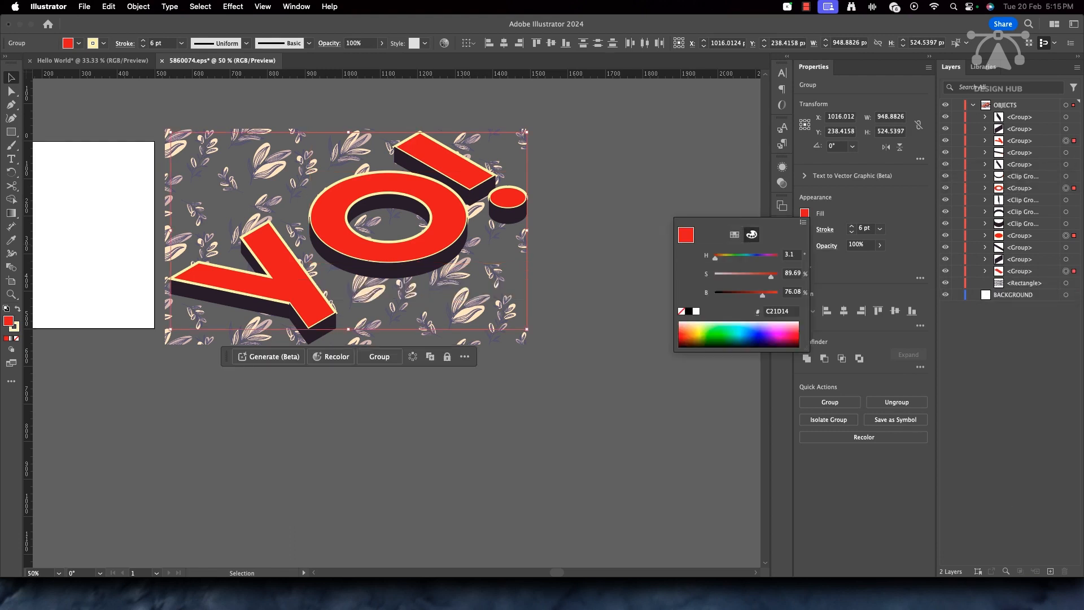
pyautogui.press('i')
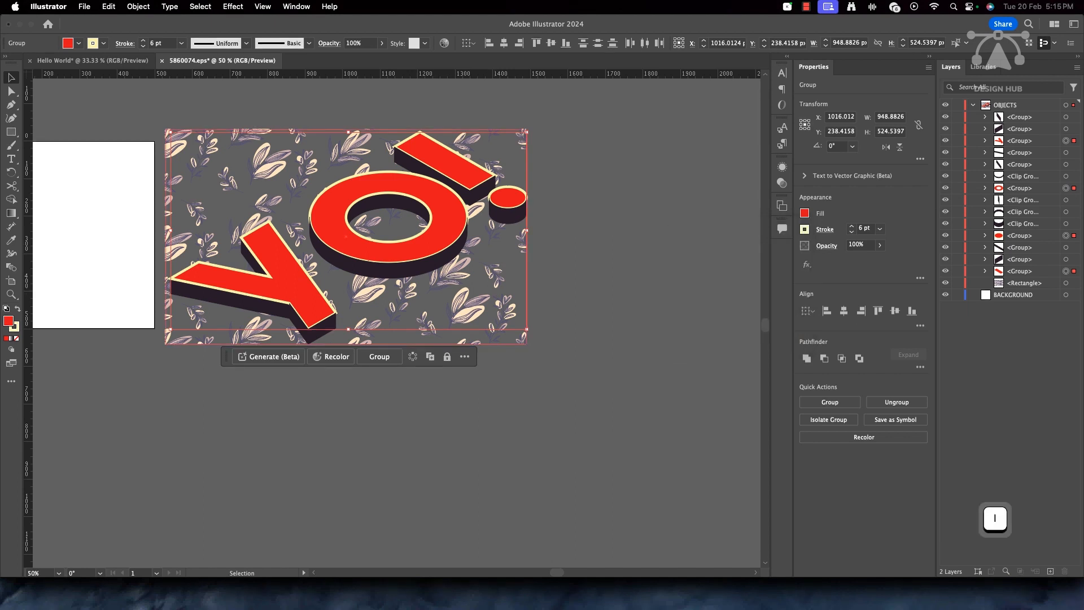
pyautogui.click(11, 240)
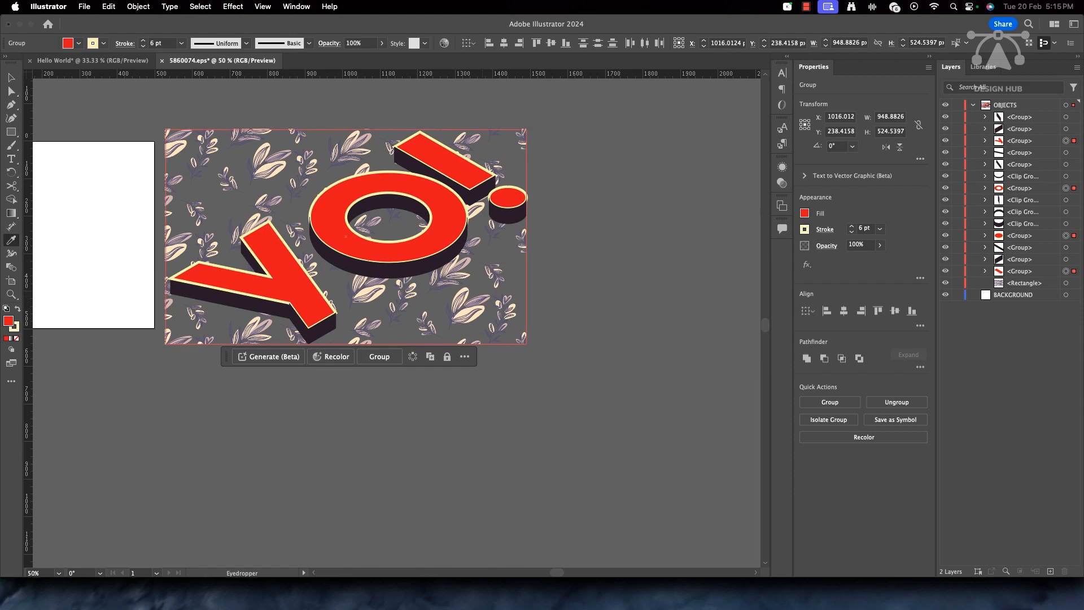
pyautogui.scroll(4, 486, 296)
pyautogui.keyDown('shift'); pyautogui.click(355, 398); pyautogui.keyUp('shift')
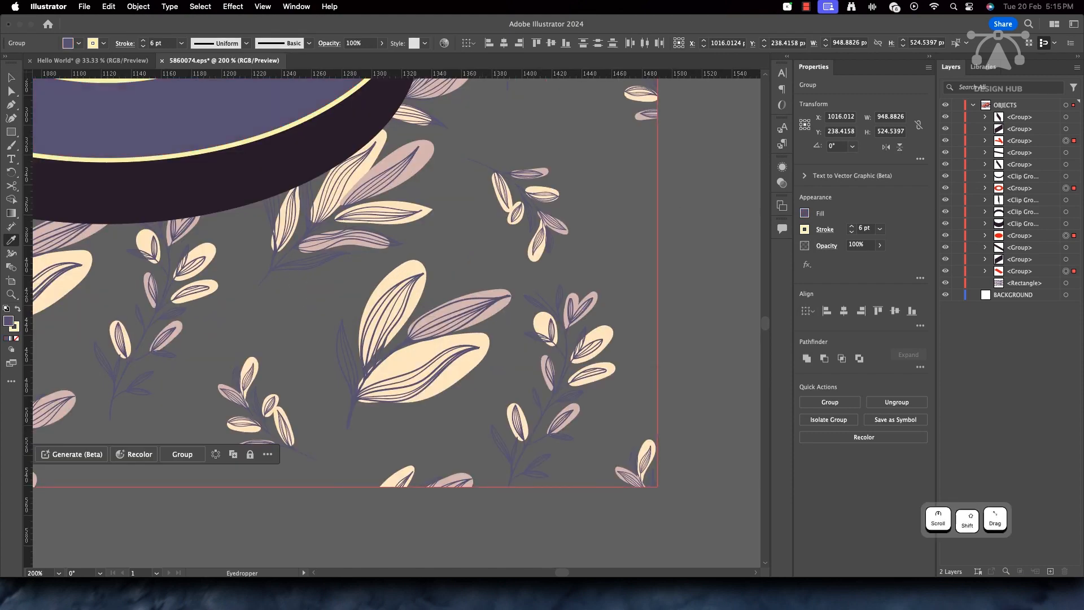
pyautogui.scroll(-4, 505, 293)
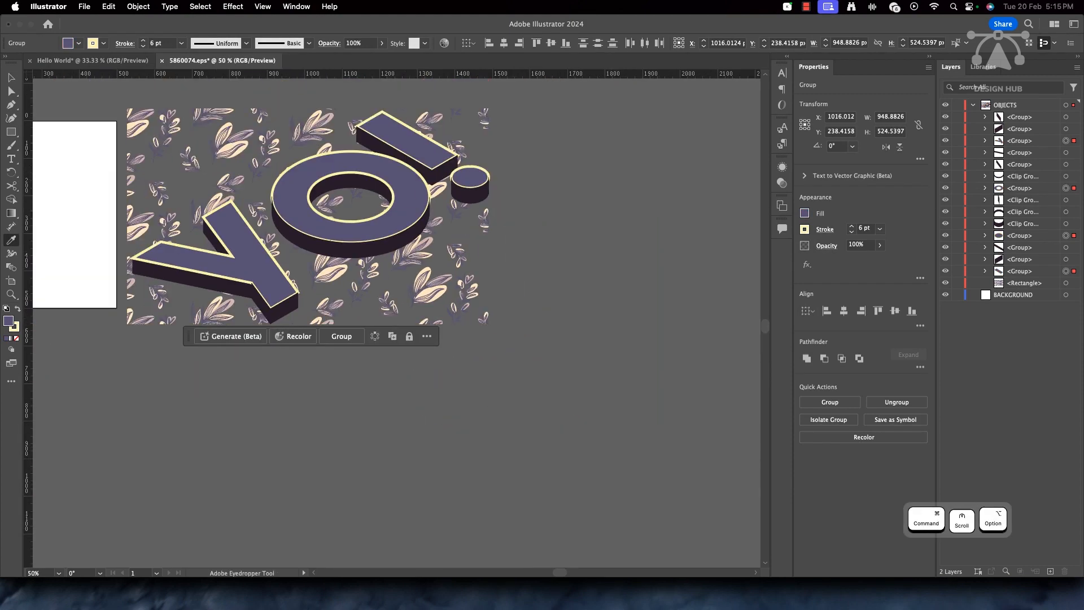
pyautogui.press('v')
pyautogui.click(565, 294)
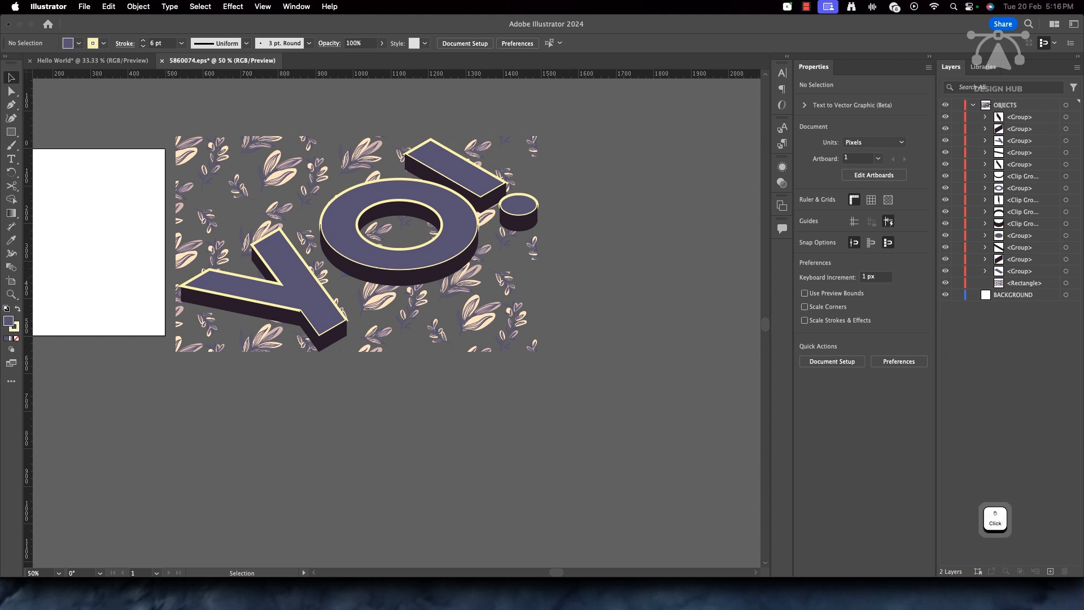
# Step: Select all artwork in the collapsed OBJECTS layer and generate mockup previews from it
pyautogui.click(973, 105)
pyautogui.click(1065, 105)
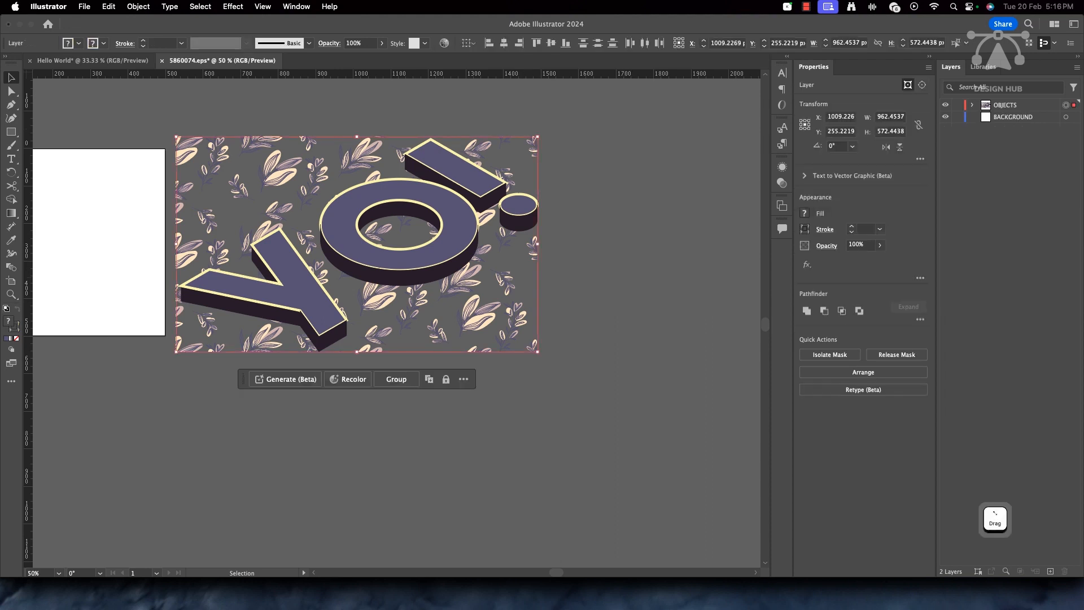
pyautogui.click(138, 6)
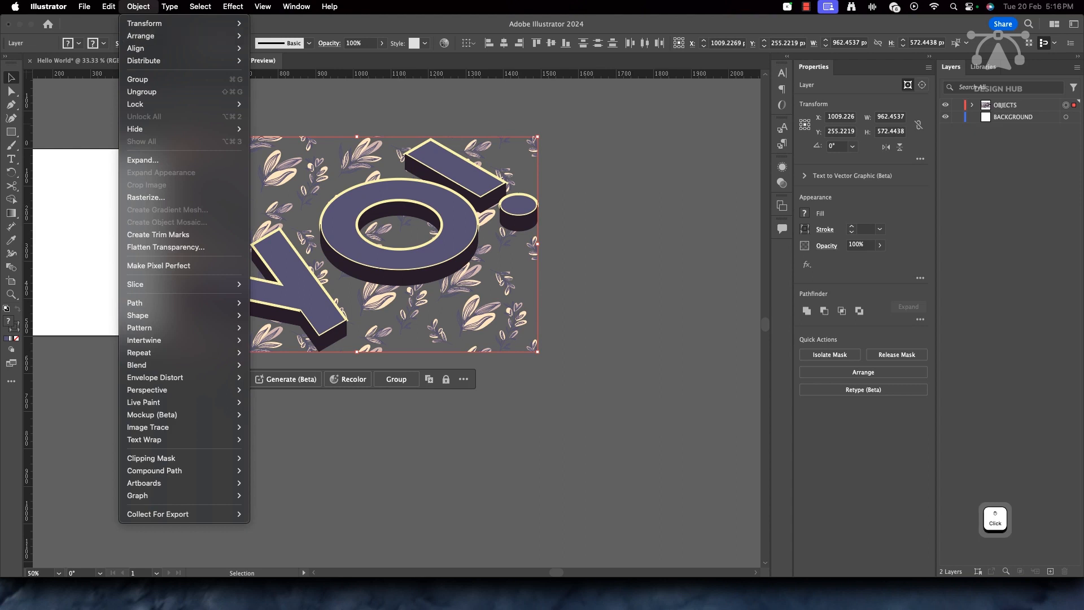
pyautogui.moveTo(169, 415)
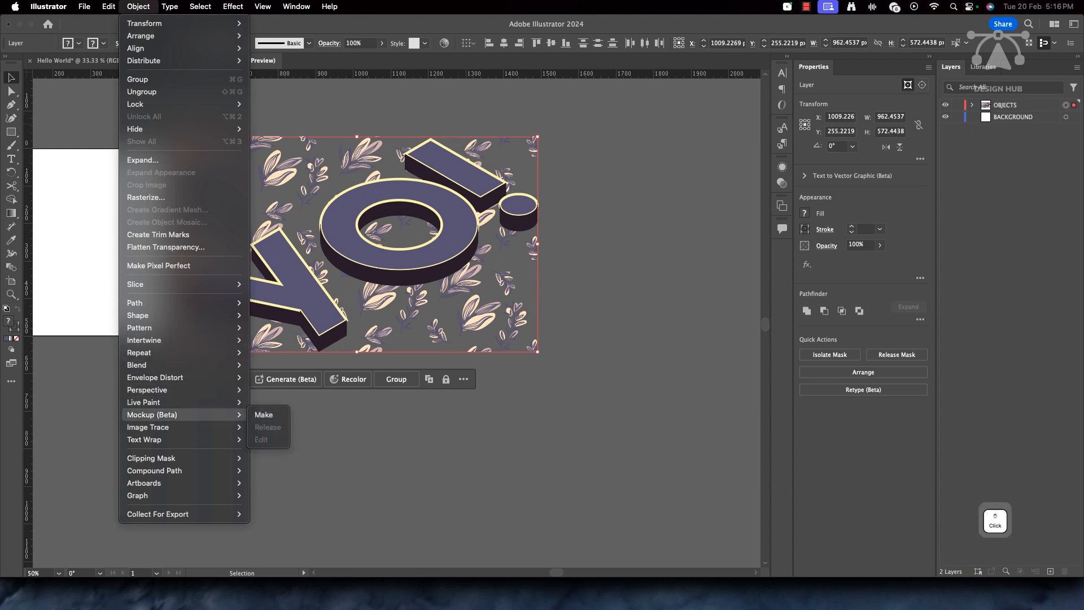
pyautogui.click(264, 414)
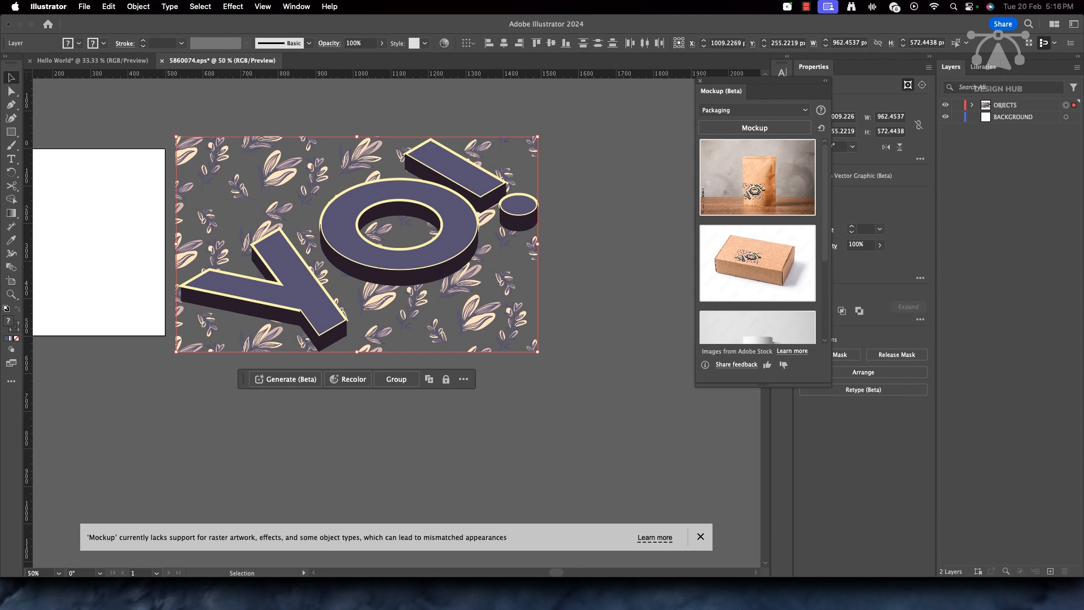
# Step: Browse the Apparel mockups and place the one of the boy in a white T-shirt on the canvas
pyautogui.moveTo(825, 202)
pyautogui.mouseDown()
pyautogui.moveTo(825, 267)
pyautogui.moveTo(825, 201)
pyautogui.mouseUp()
pyautogui.click(754, 111)
pyautogui.click(723, 123)
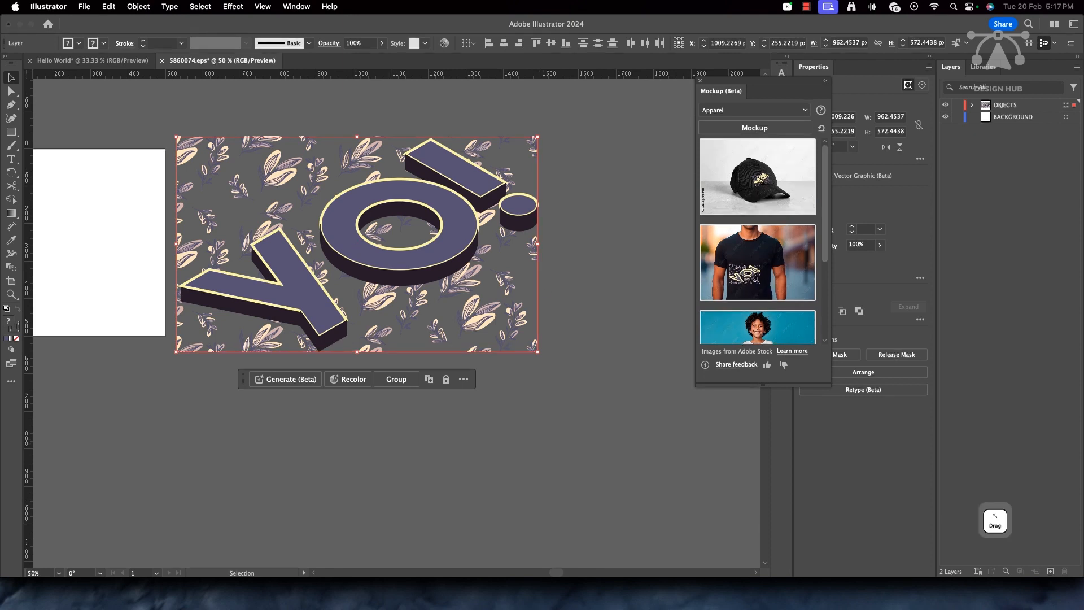
pyautogui.scroll(-5, 758, 243)
pyautogui.scroll(-5, 757, 243)
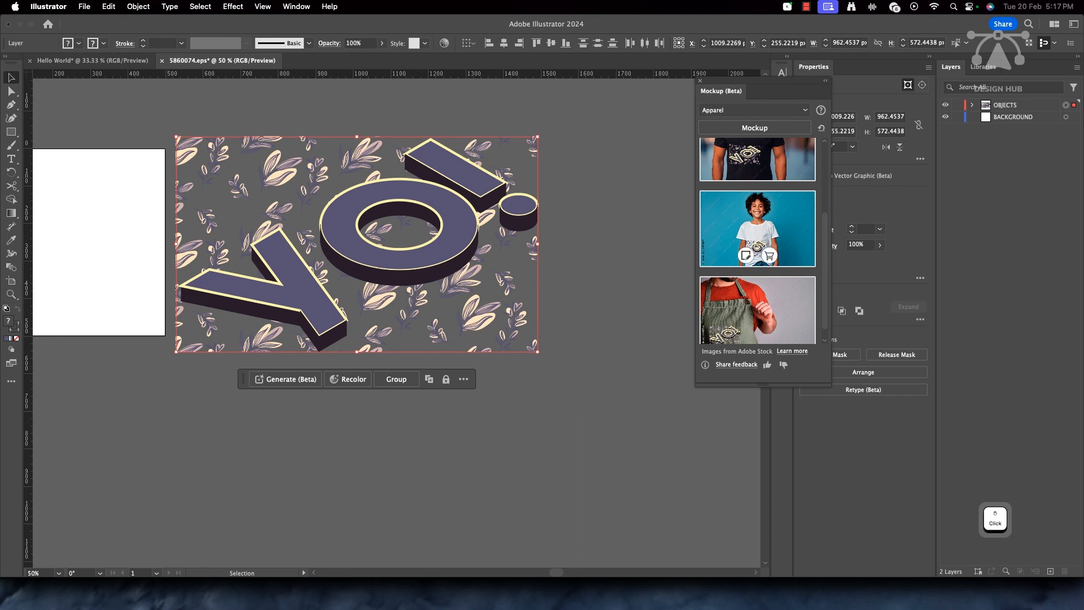
pyautogui.click(746, 255)
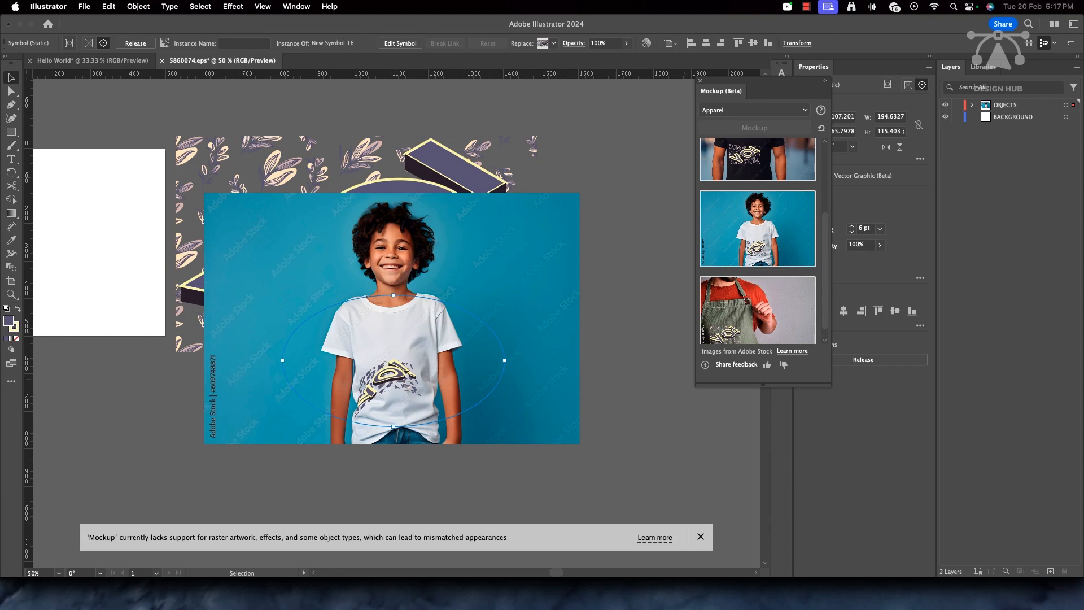
# Step: Reposition the YO! artwork on the T-shirt, trying the chest and finishing across the middle of the shirt
pyautogui.moveTo(390, 377); pyautogui.dragTo(409, 320)
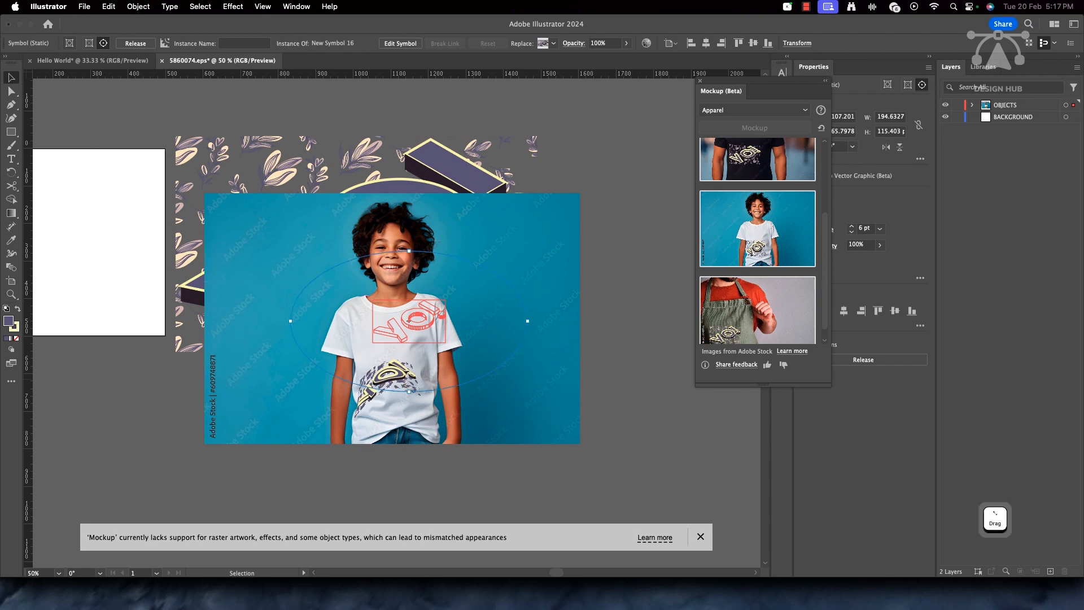
pyautogui.moveTo(409, 320); pyautogui.dragTo(408, 320)
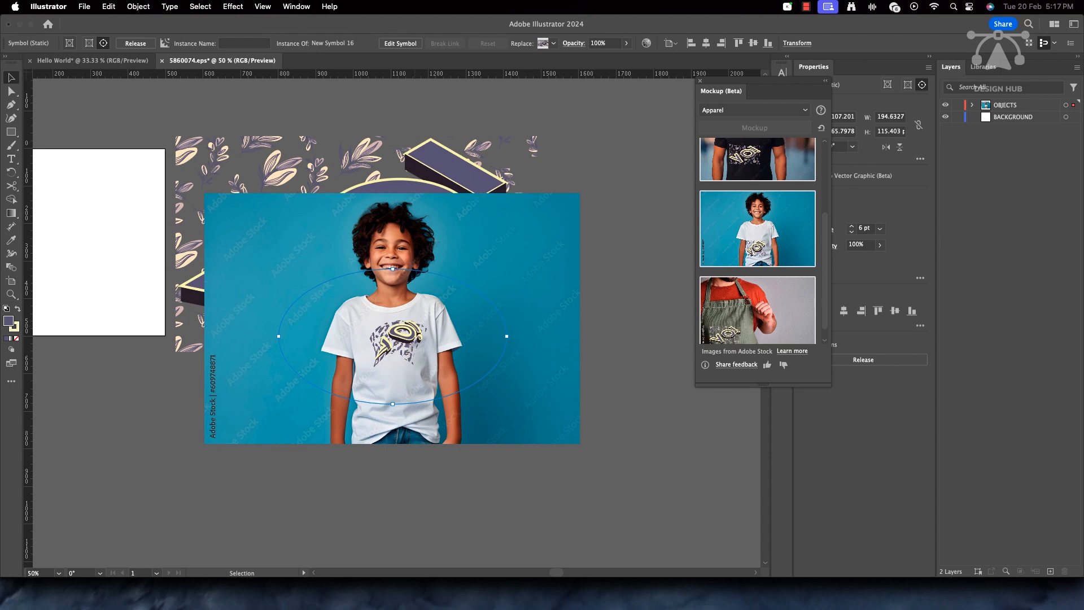
pyautogui.moveTo(398, 342); pyautogui.dragTo(389, 357)
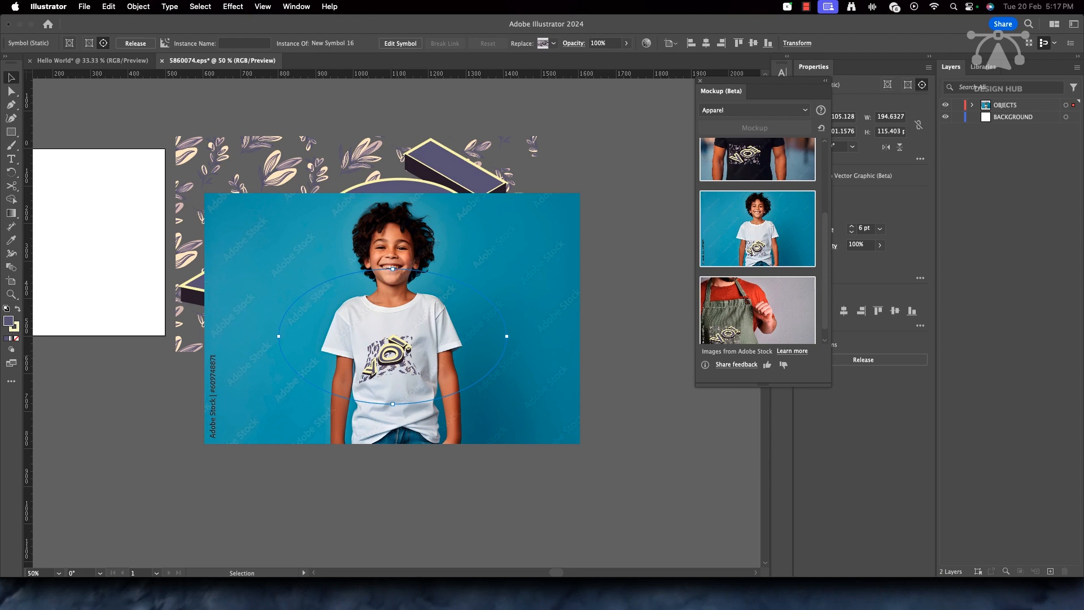
pyautogui.moveTo(389, 357); pyautogui.dragTo(398, 349)
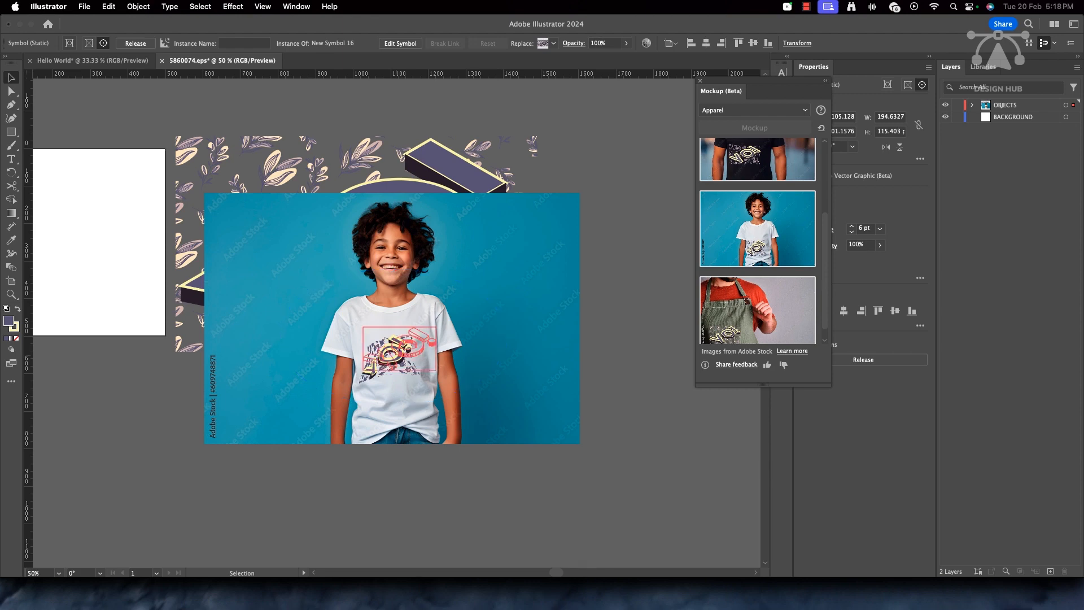
pyautogui.moveTo(401, 348); pyautogui.dragTo(401, 348)
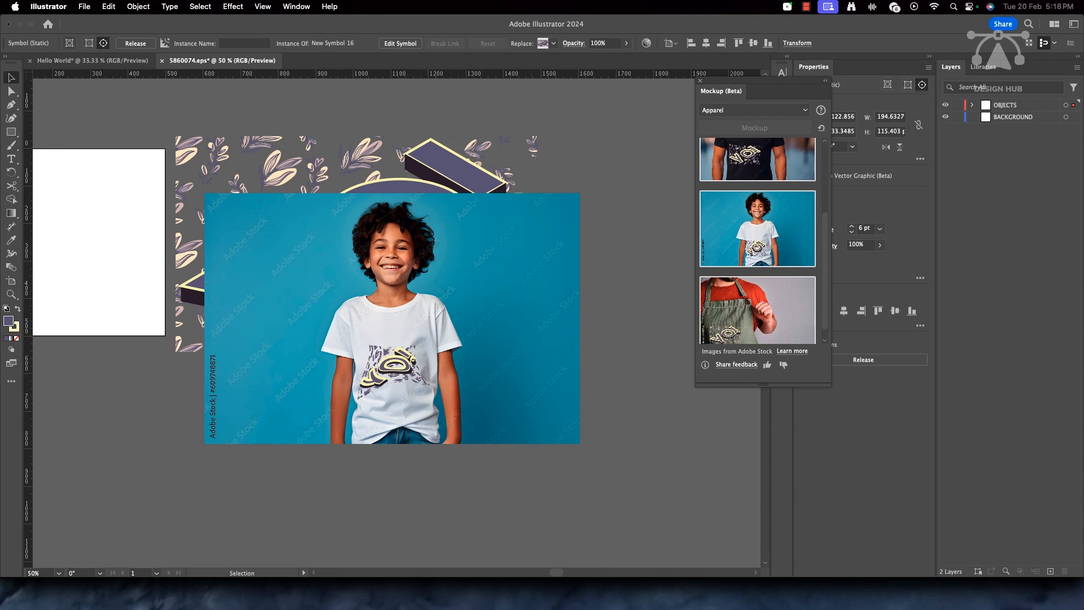
# Step: Look through the Packaging and Digital Devices mockup previews
pyautogui.click(755, 109)
pyautogui.click(727, 161)
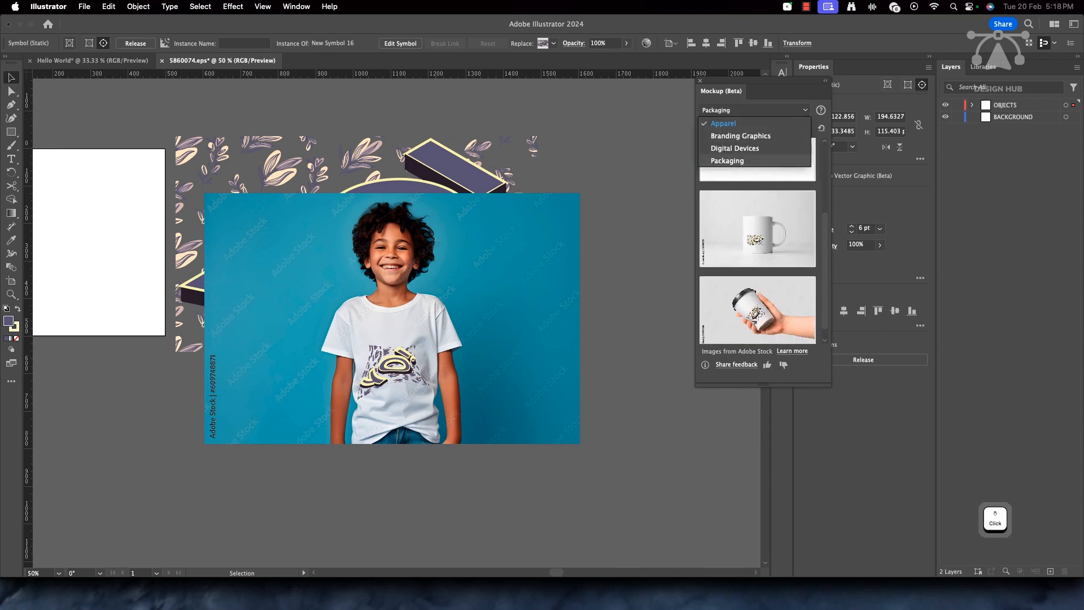
pyautogui.scroll(2, 757, 248)
pyautogui.scroll(3, 757, 249)
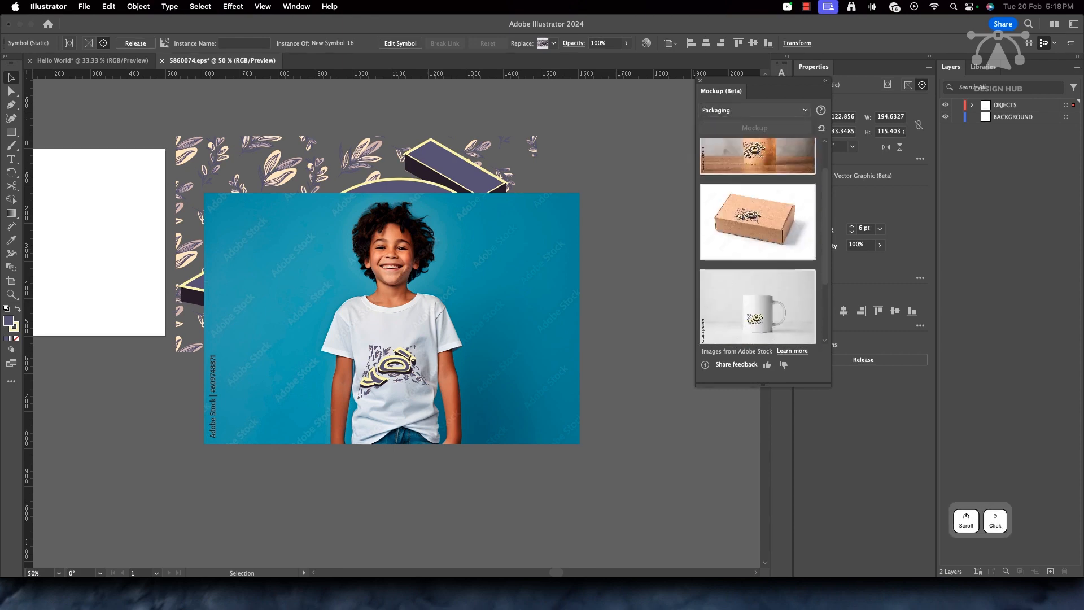
pyautogui.click(755, 111)
pyautogui.click(727, 148)
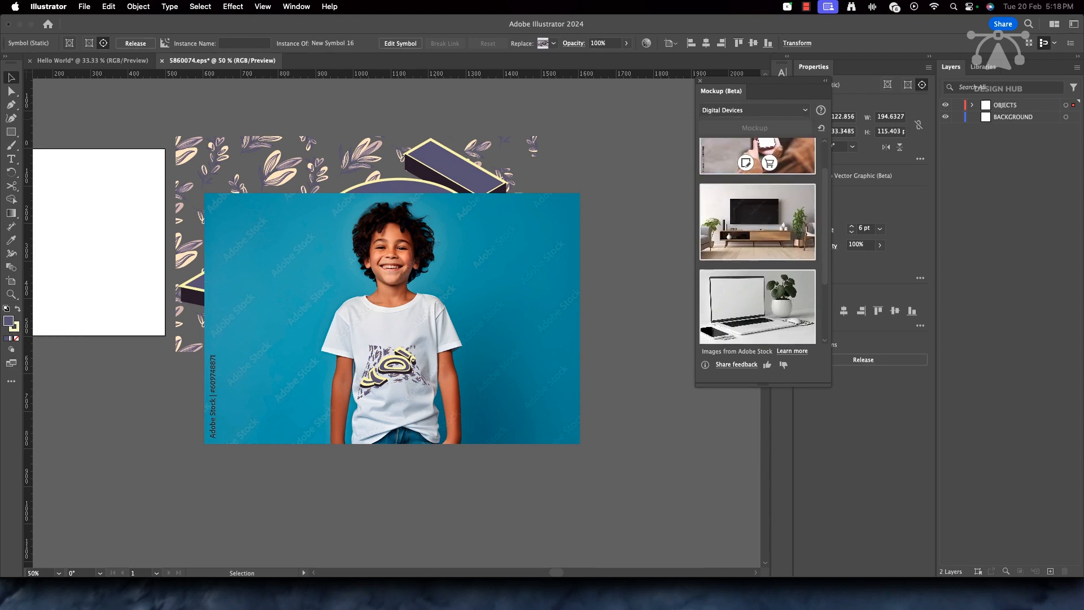
pyautogui.scroll(2, 757, 240)
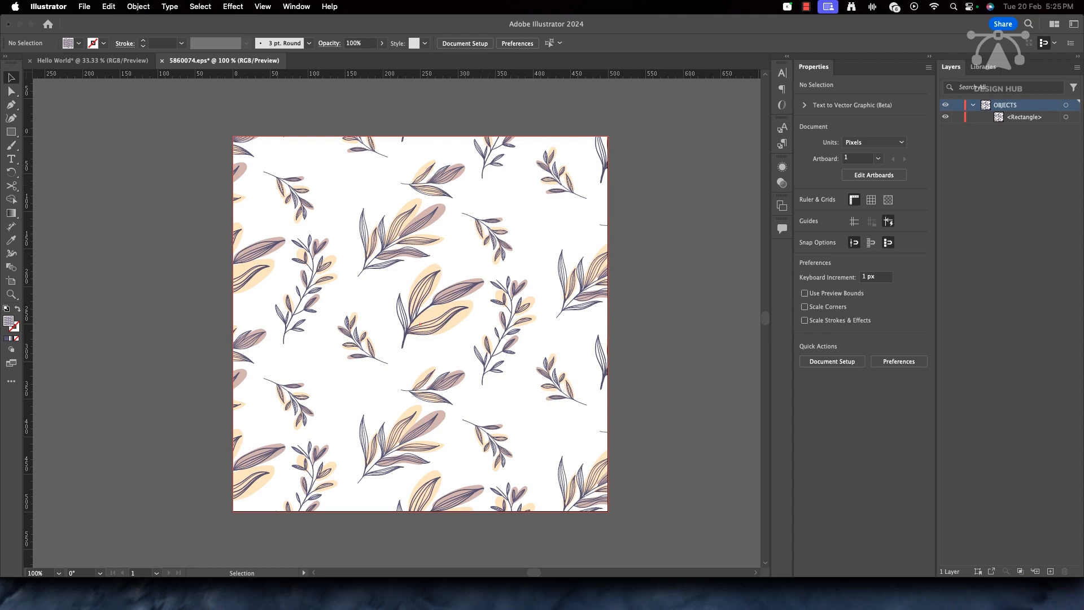
# Step: Move the 500 px leaf-pattern square to about X 373, Y 192 px and copy it
pyautogui.click(502, 258)
pyautogui.moveTo(502, 258); pyautogui.dragTo(593, 214)
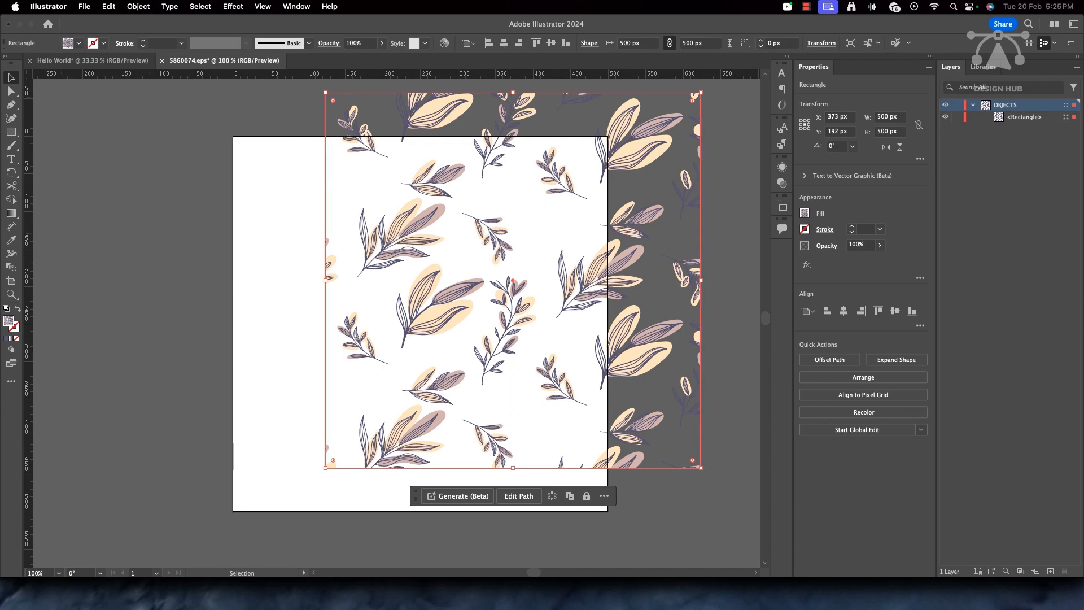
pyautogui.press('super+shift+a')
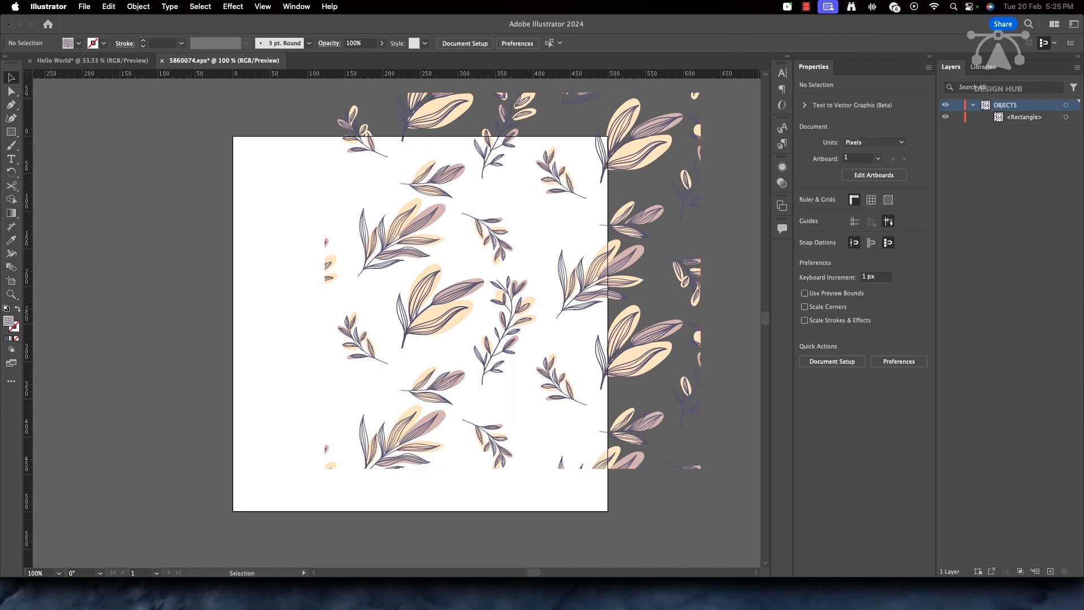
pyautogui.press('super+a')
pyautogui.press('super+c')
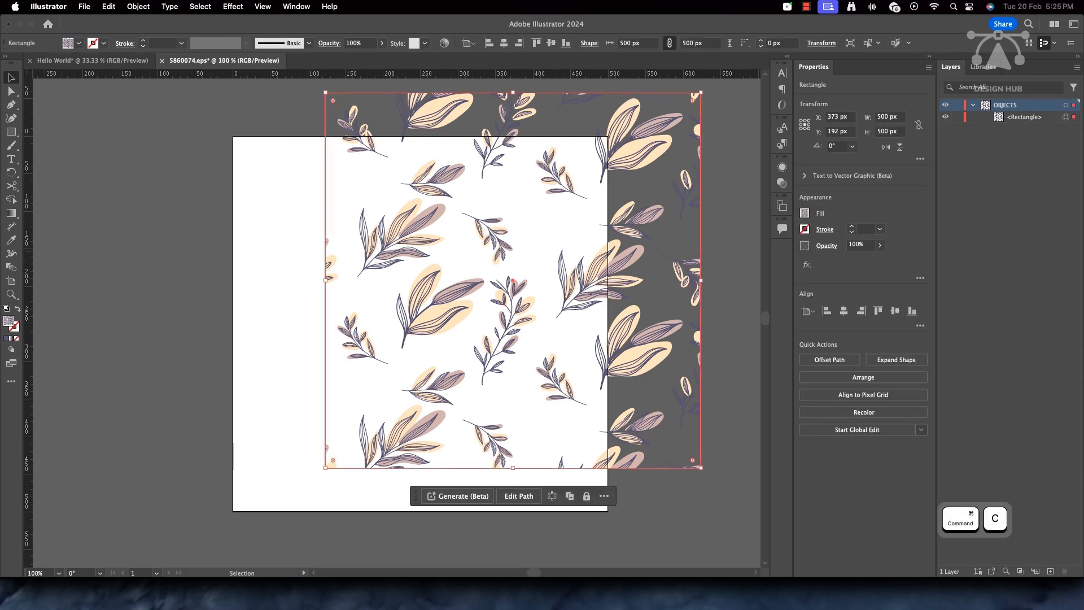
# Step: Replace the old pattern rectangle in the Hello World document with the copied leaf-pattern square
pyautogui.click(92, 61)
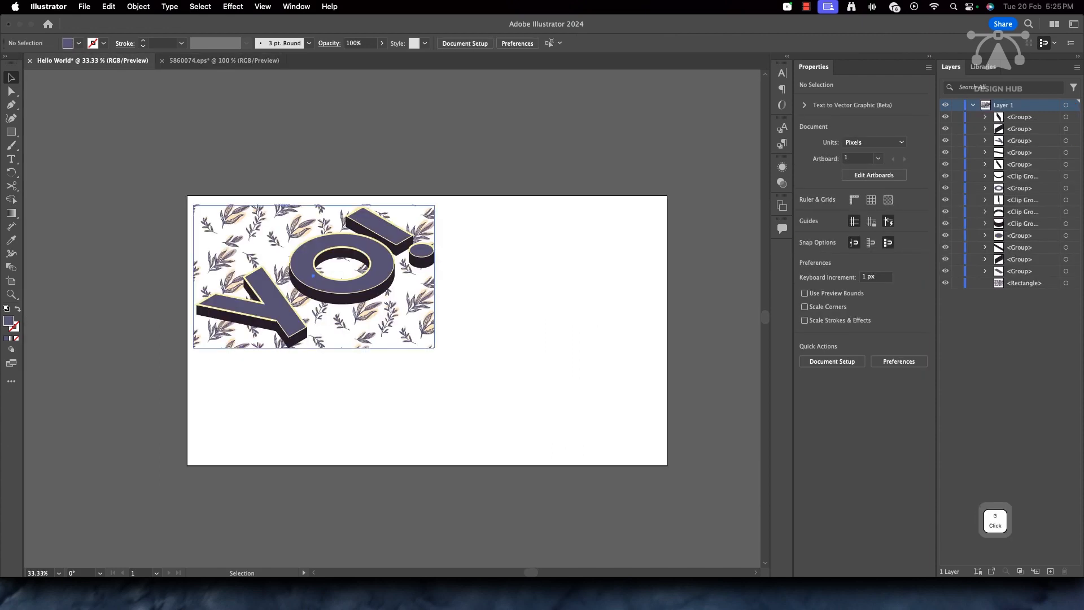
pyautogui.click(339, 325)
pyautogui.press('BackSpace')
pyautogui.press('super+v')
# Step: Align the pasted leaf-pattern rectangle to the artboard's edges and stretch it to about 1920 by 1076 px
pyautogui.moveTo(393, 318); pyautogui.dragTo(667, 260)
pyautogui.click(250, 258)
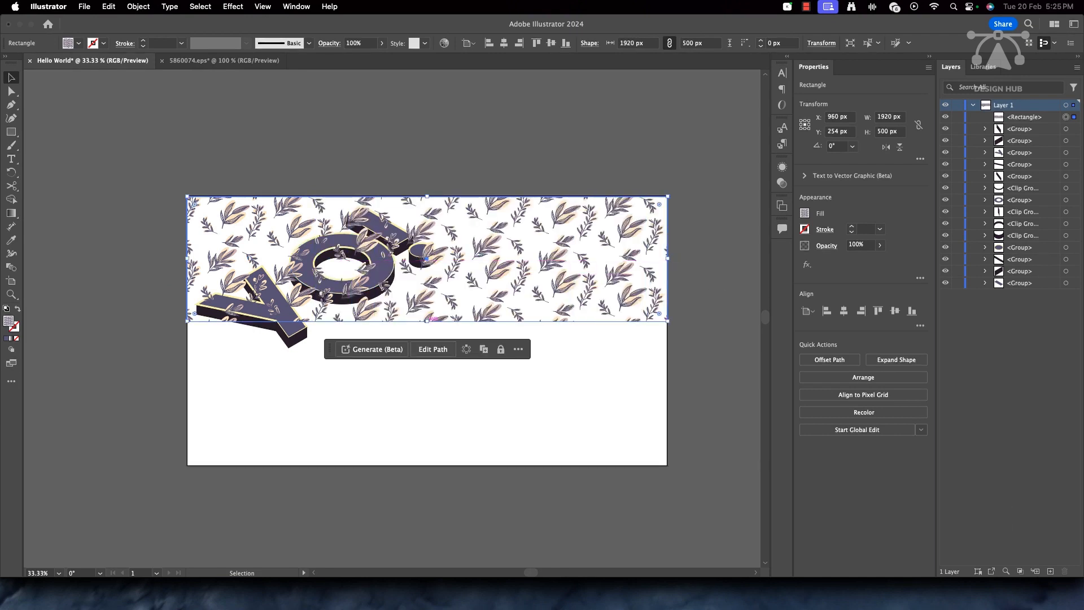
pyautogui.moveTo(427, 321); pyautogui.dragTo(433, 465)
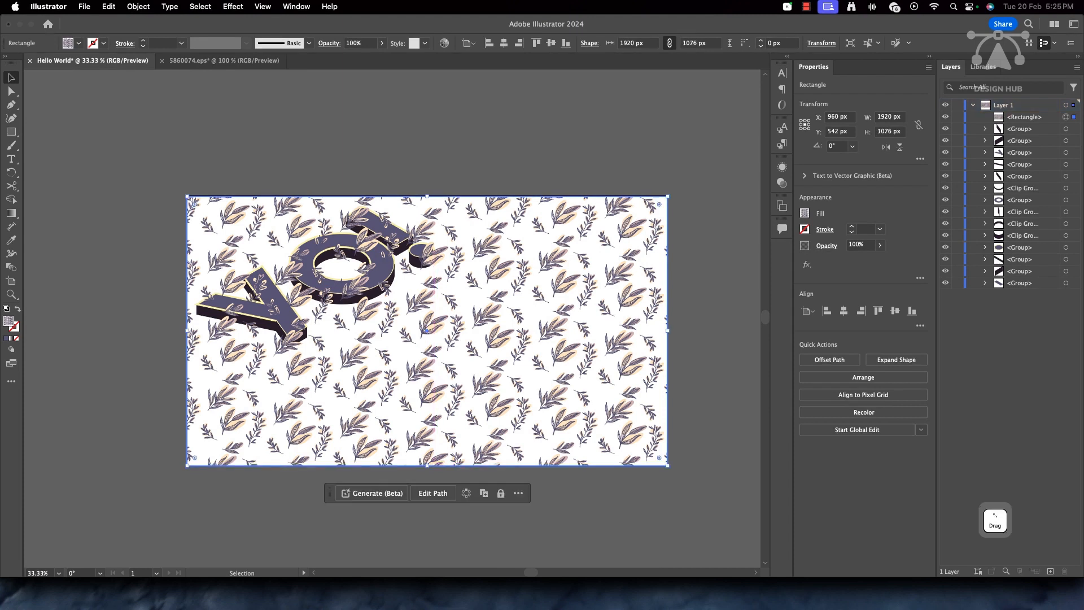
# Step: Move the pattern rectangle beneath all lettering groups in Layer 1 and shift the YO! lettering to the artboard's centre
pyautogui.click(1066, 129)
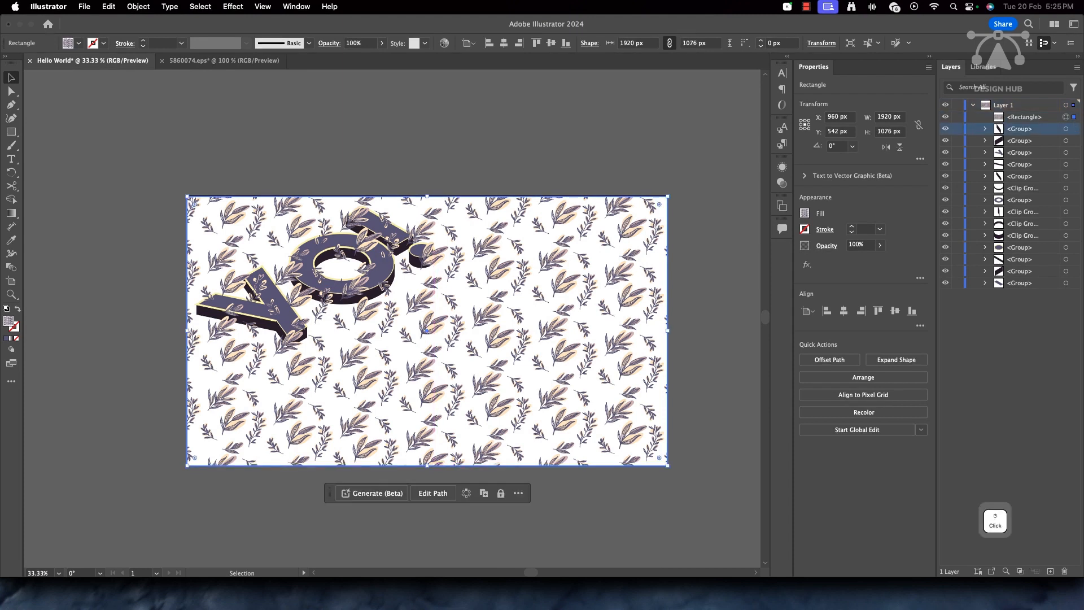
pyautogui.moveTo(1073, 129); pyautogui.dragTo(1073, 283)
pyautogui.moveTo(1024, 117); pyautogui.dragTo(1025, 287)
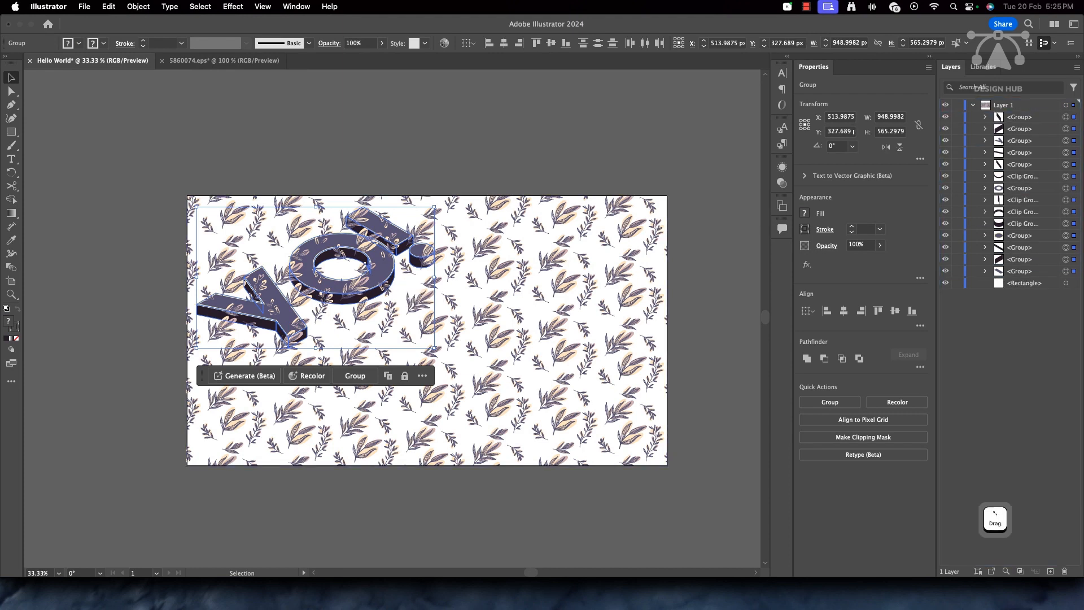
pyautogui.moveTo(391, 283); pyautogui.dragTo(501, 308)
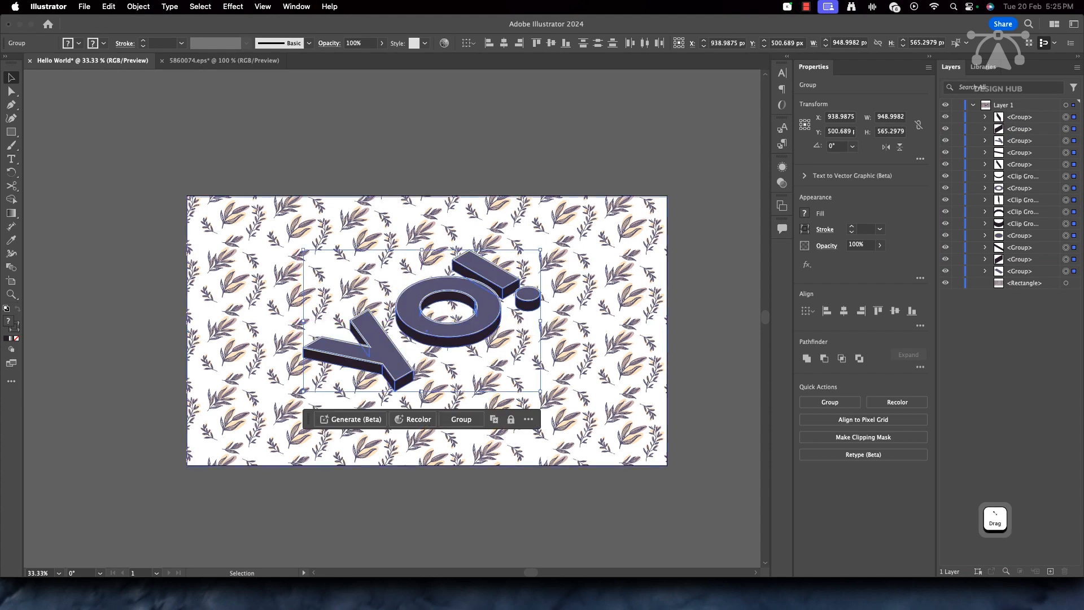
pyautogui.click(705, 508)
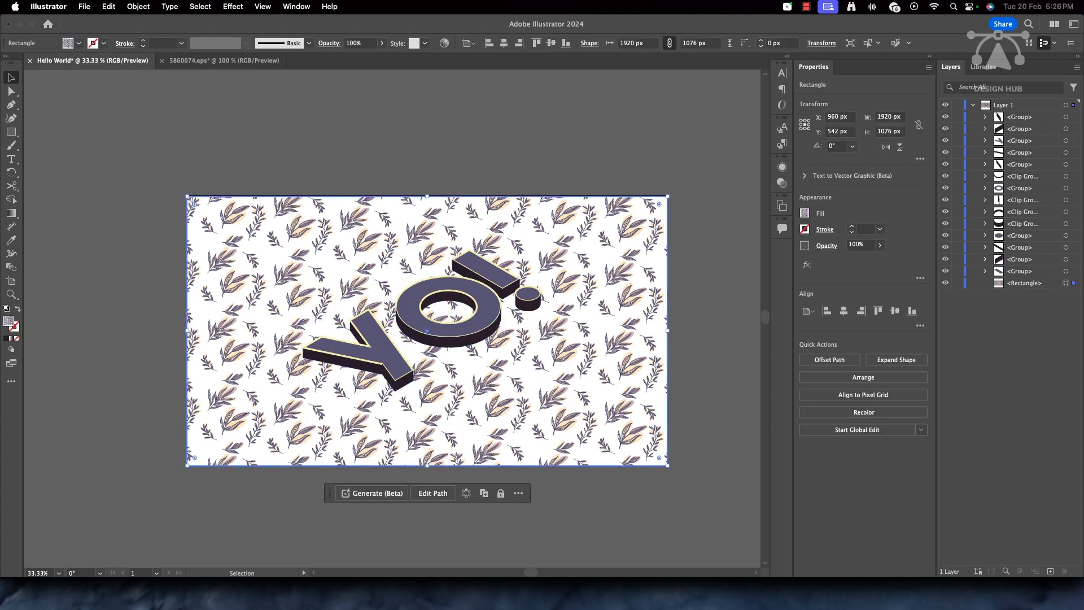
# Step: Lower the leaf-pattern rectangle's opacity to 34% and deselect it
pyautogui.click(880, 245)
pyautogui.moveTo(880, 260); pyautogui.dragTo(851, 260)
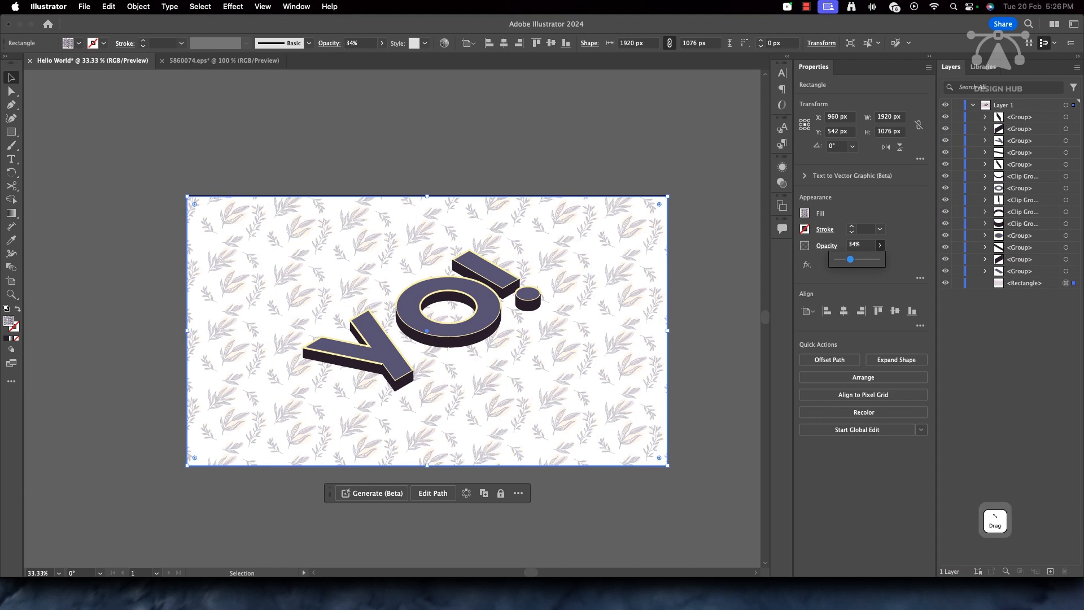
pyautogui.press('super+shift+a')
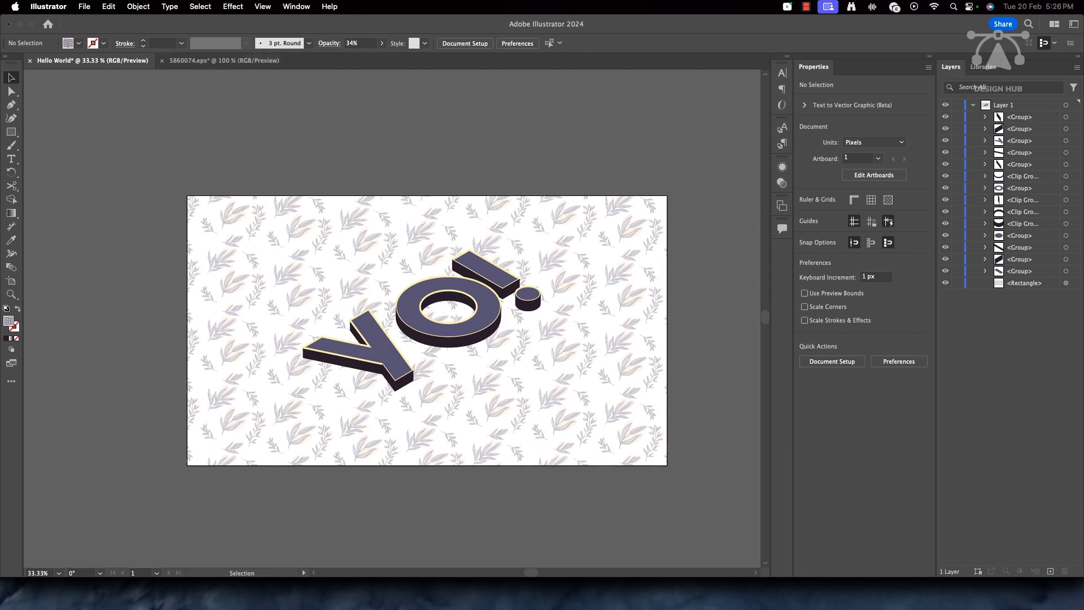
# Step: Select the lettering together with the faded pattern background and generate mockup previews from them
pyautogui.click(426, 407)
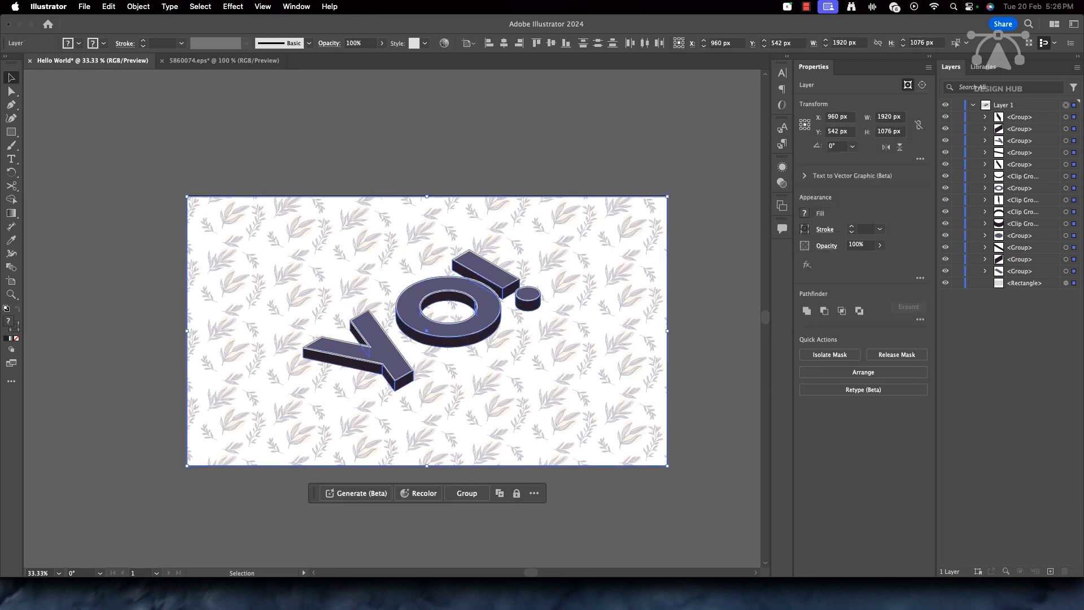
pyautogui.click(138, 6)
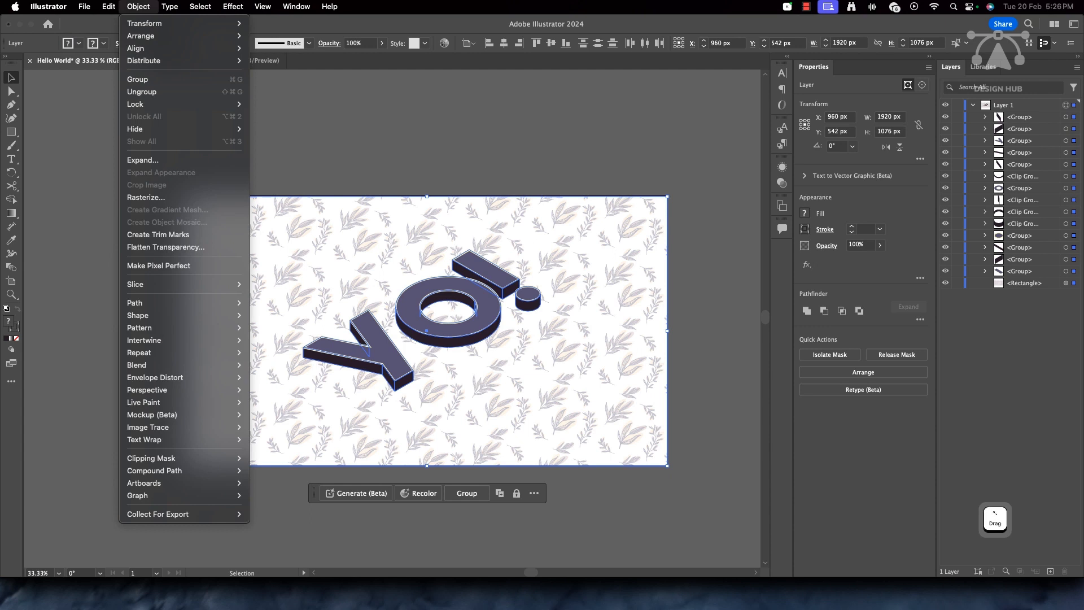
pyautogui.moveTo(170, 415)
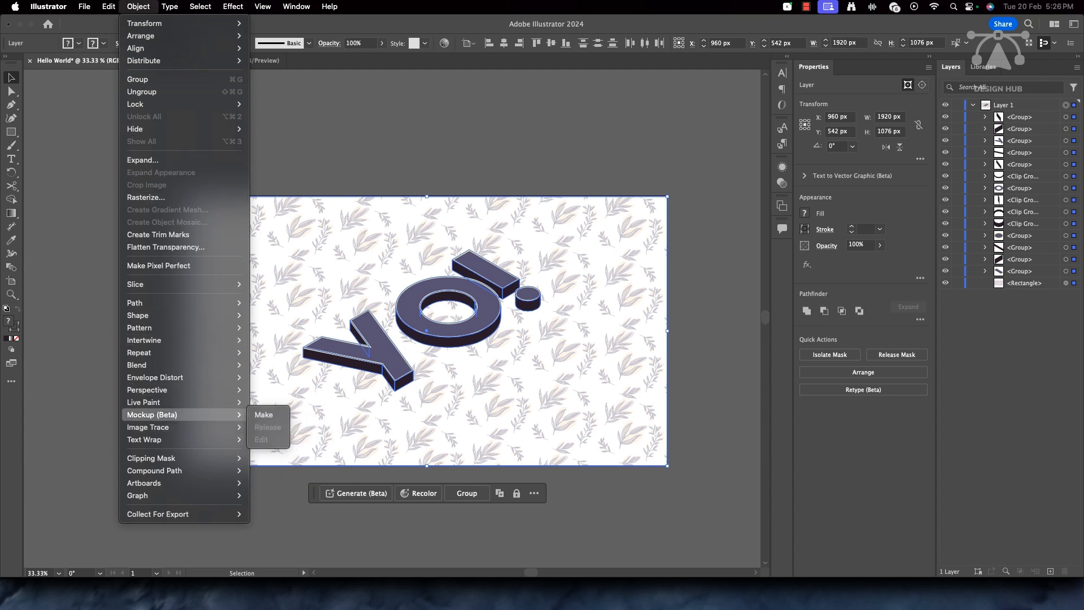
pyautogui.click(264, 415)
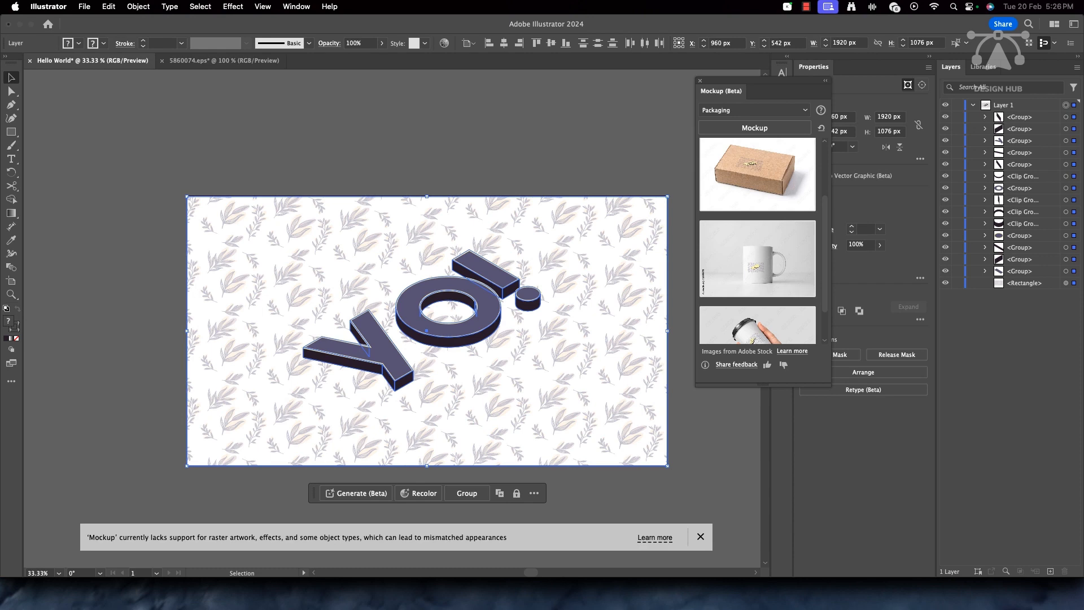
# Step: Preview the artwork on the Apparel mockups, and return to the Packaging mockups
pyautogui.click(754, 110)
pyautogui.click(734, 119)
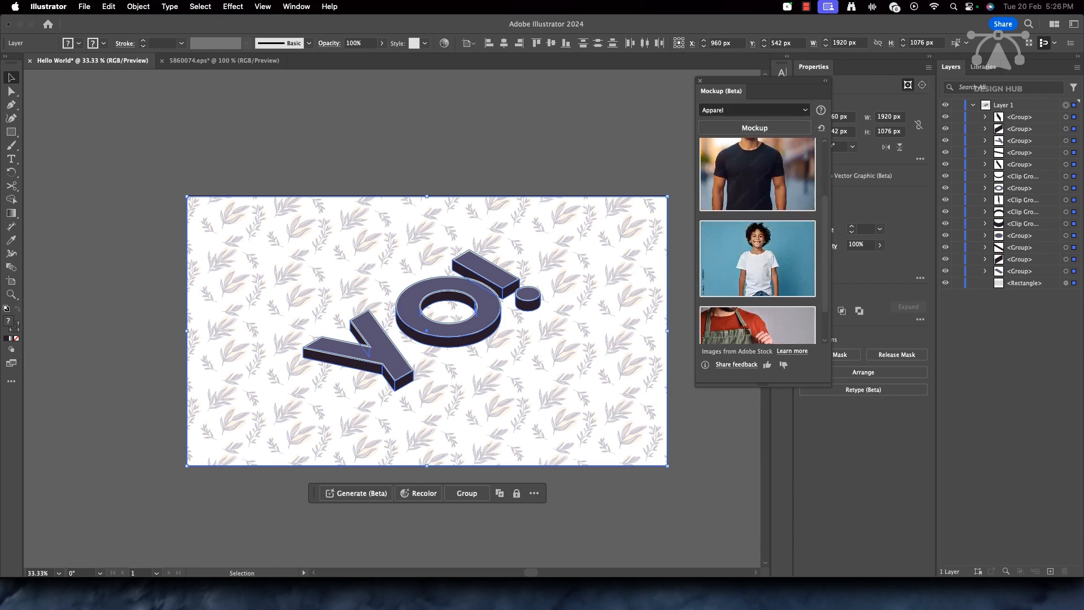
pyautogui.click(754, 111)
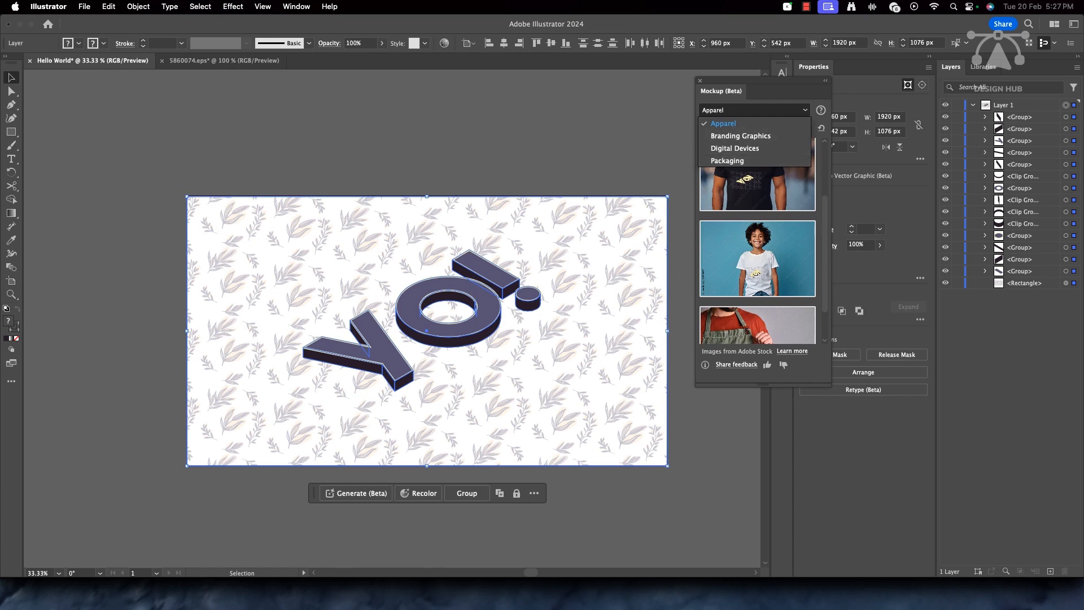
pyautogui.click(727, 160)
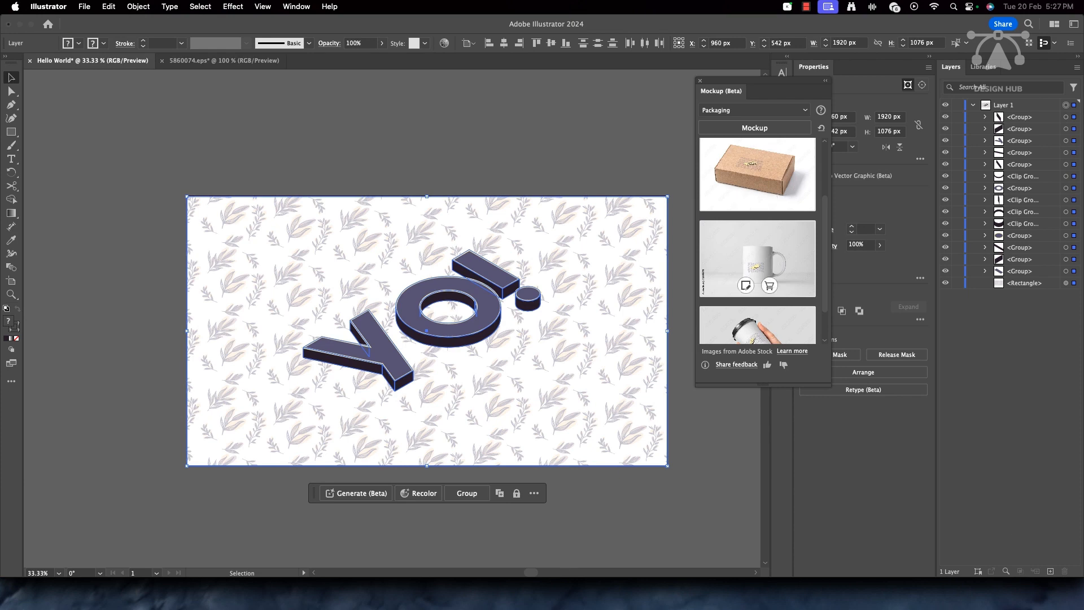
# Step: Find the white mug among the Packaging mockups and place it on the canvas
pyautogui.scroll(3, 758, 241)
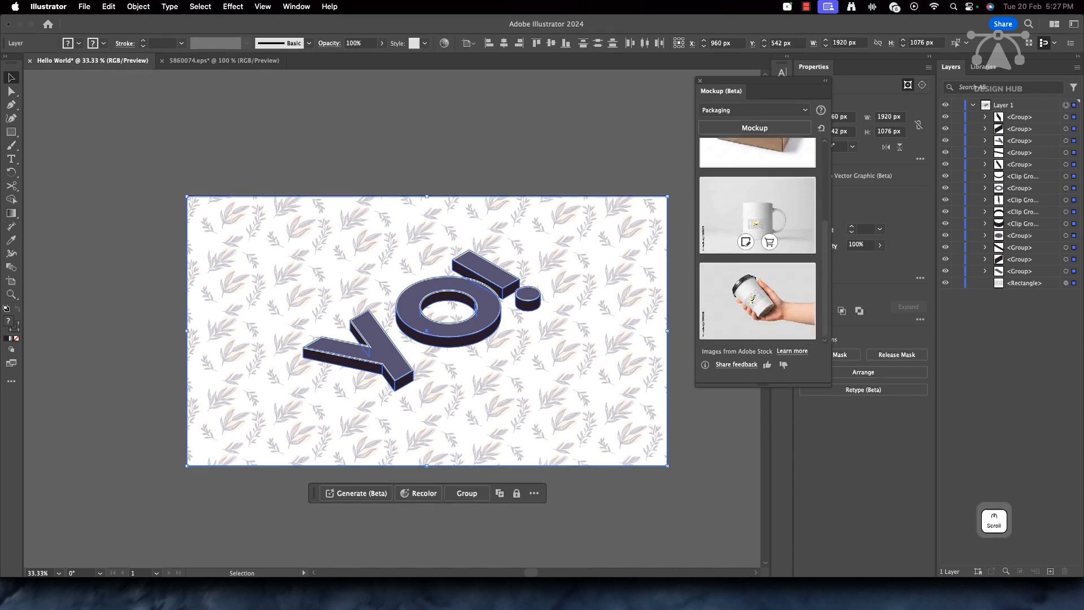
pyautogui.scroll(-4, 758, 241)
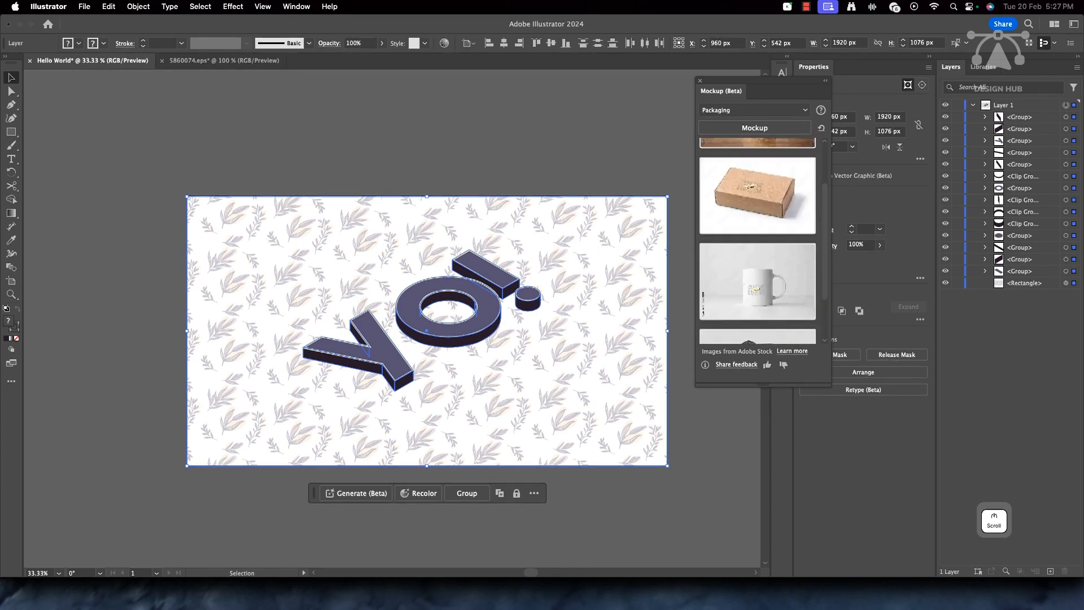
pyautogui.click(745, 242)
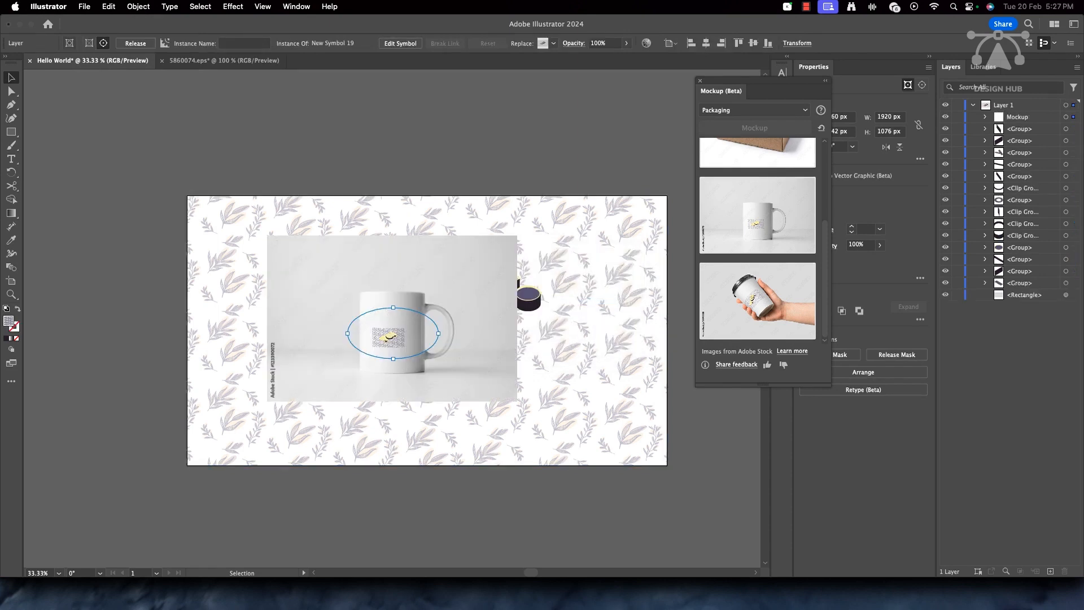
# Step: Move the mug mockup off the artwork so it adjoins the artboard's right edge with tops aligned, and deselect it
pyautogui.moveTo(388, 332); pyautogui.dragTo(679, 259)
pyautogui.click(588, 333)
pyautogui.hscroll(5, 588, 333)
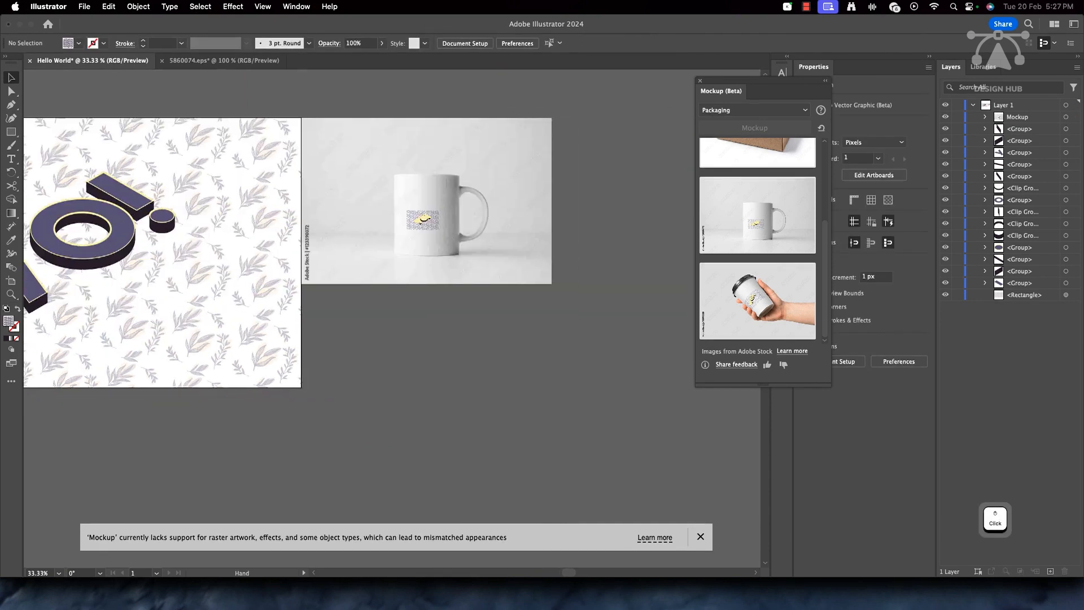
# Step: Select the mug mockup and scale it down slightly from its lower-right corner to about 988 by 654 px
pyautogui.click(549, 276)
pyautogui.moveTo(550, 281); pyautogui.dragTo(550, 282)
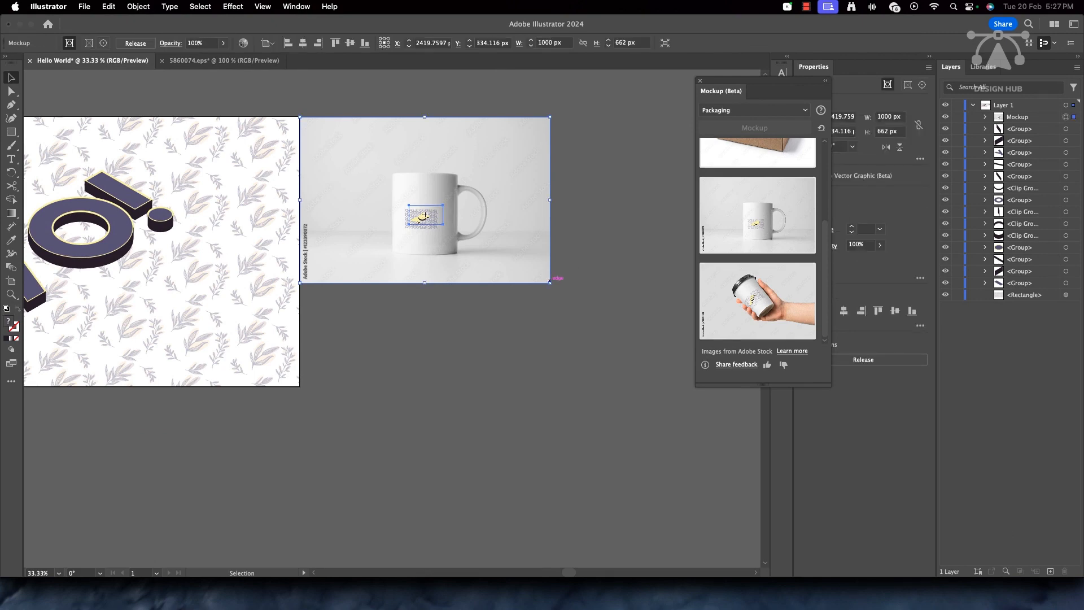
pyautogui.moveTo(550, 281); pyautogui.dragTo(548, 279)
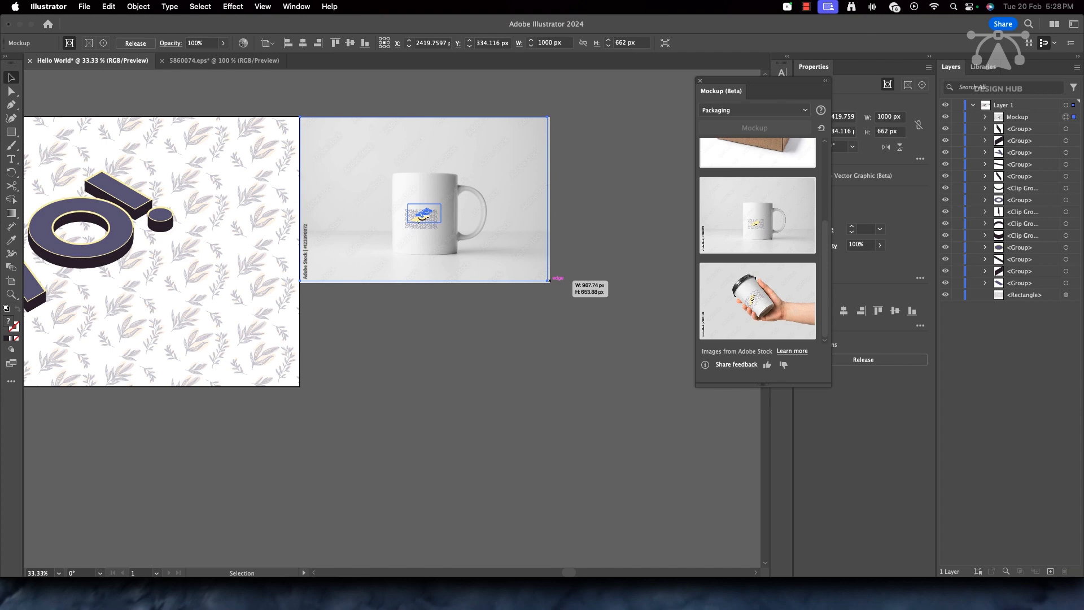
pyautogui.moveTo(548, 280); pyautogui.dragTo(547, 280)
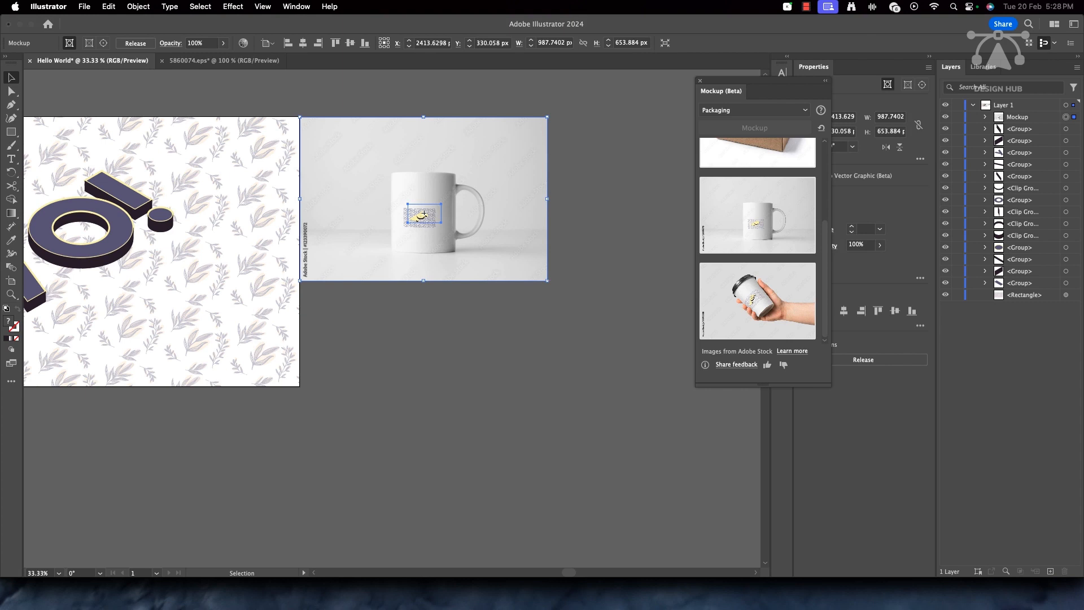
pyautogui.moveTo(547, 279); pyautogui.dragTo(547, 279)
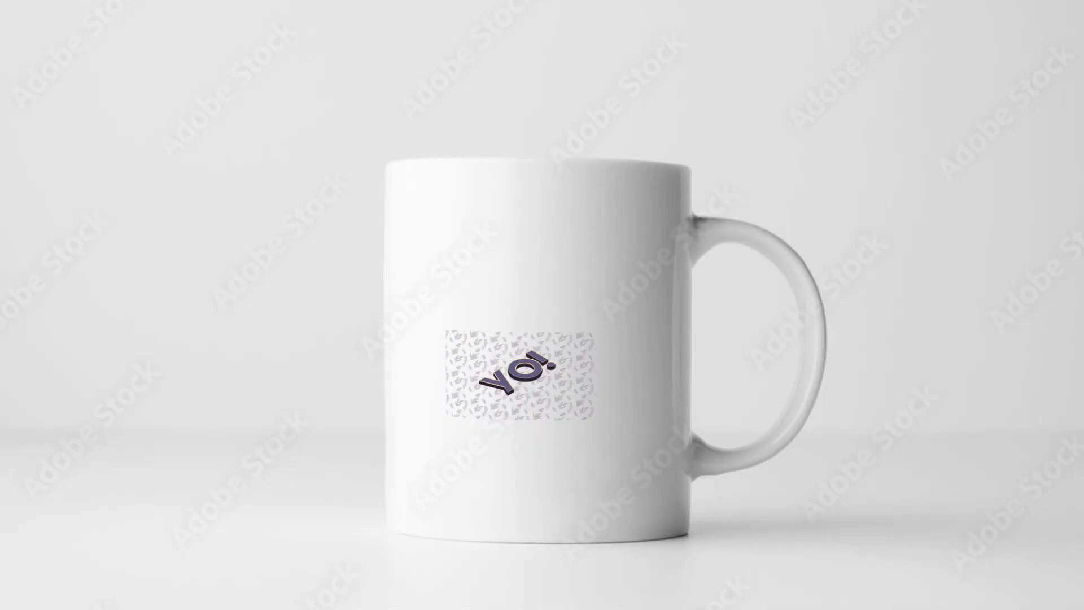